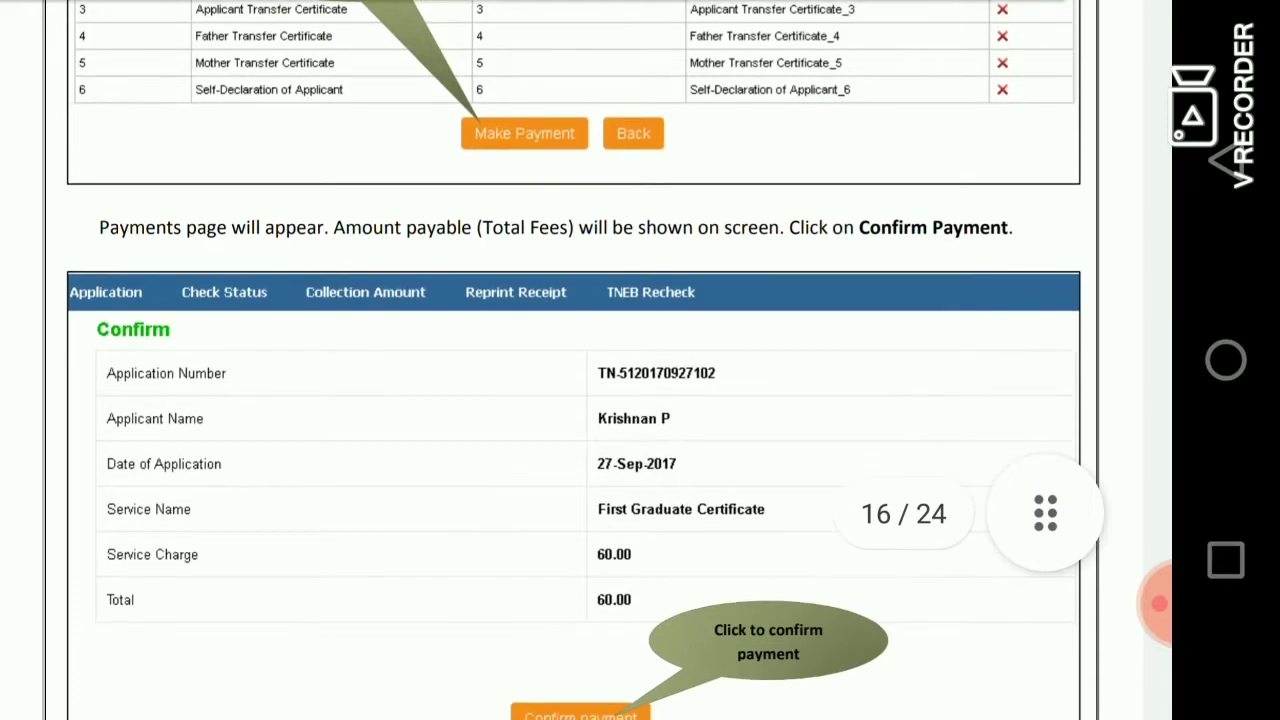
Step: Scroll past the Confirm payment screenshot to the Acknowledgement Receipt section on page 17 of 24
scroll(574, 360, down, 5)
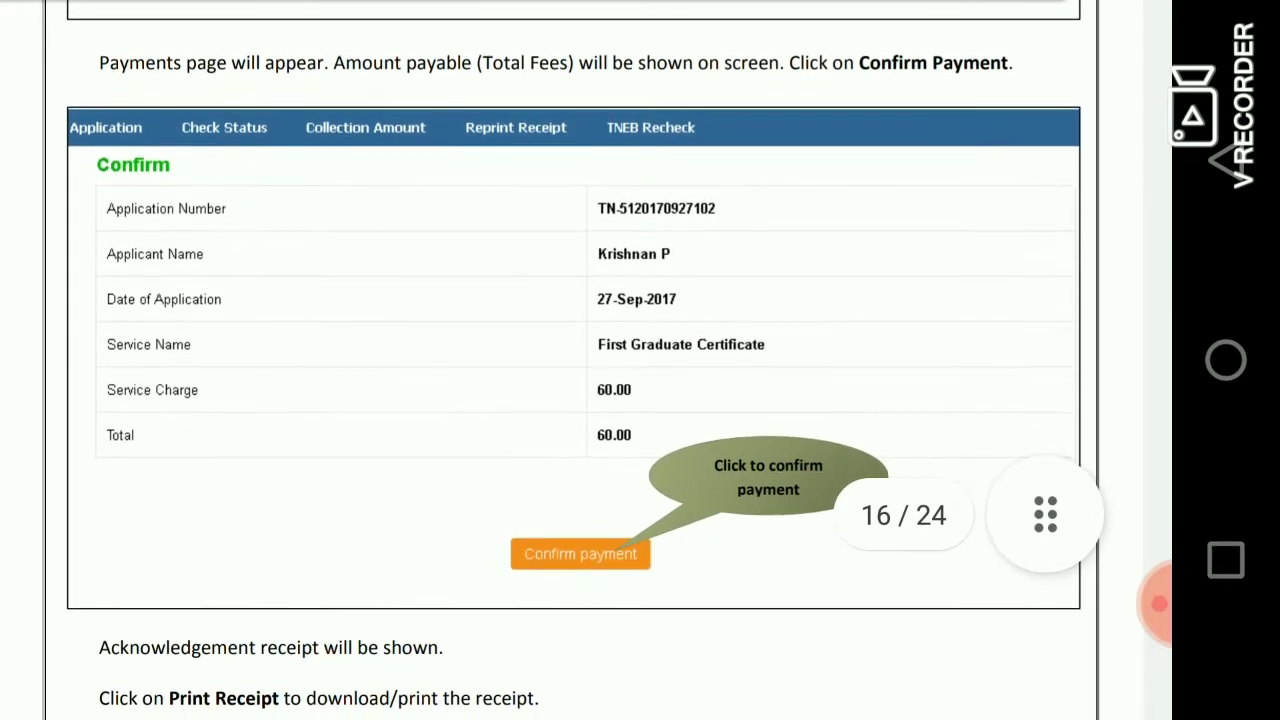
scroll(574, 360, down, 2)
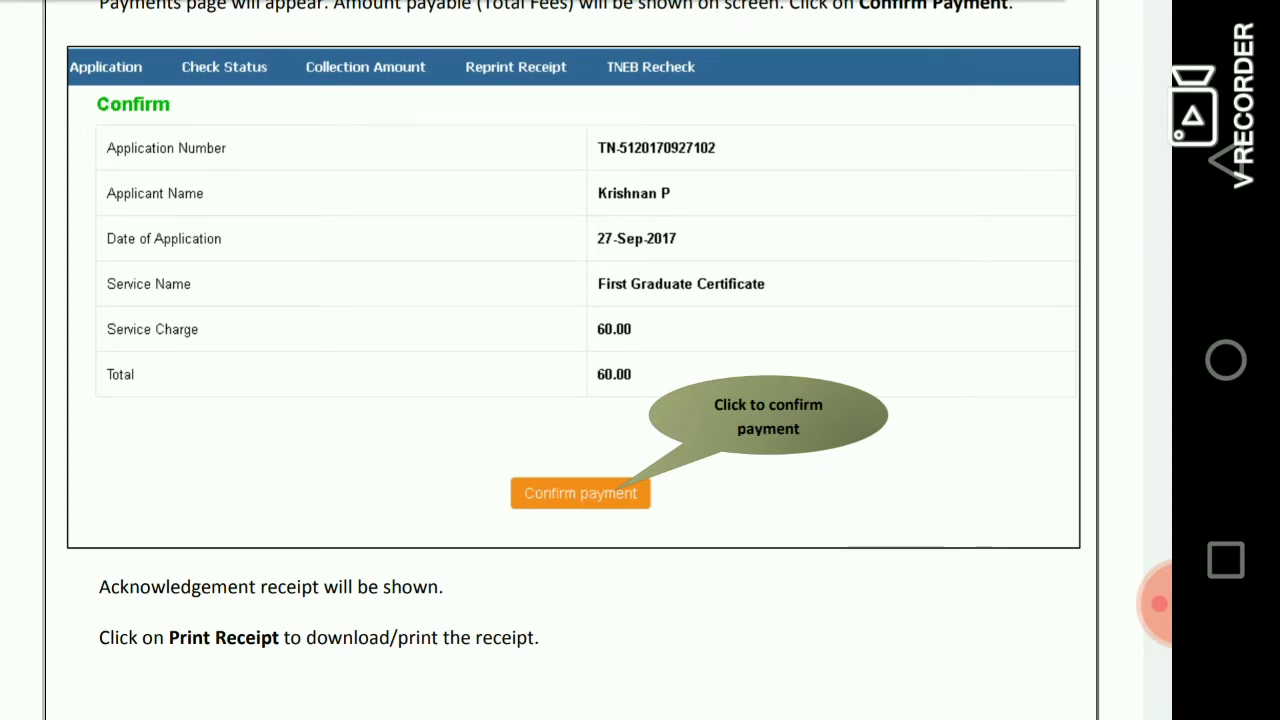
scroll(572, 360, down, 5)
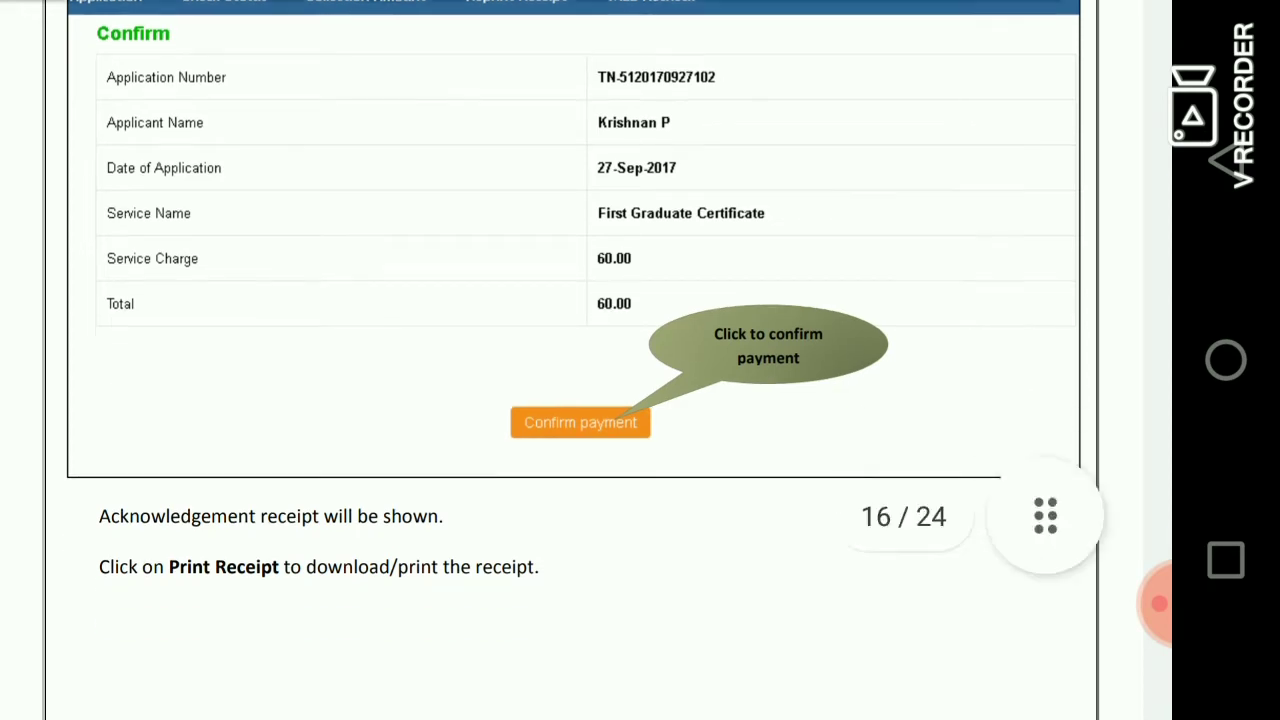
scroll(572, 446, down, 2)
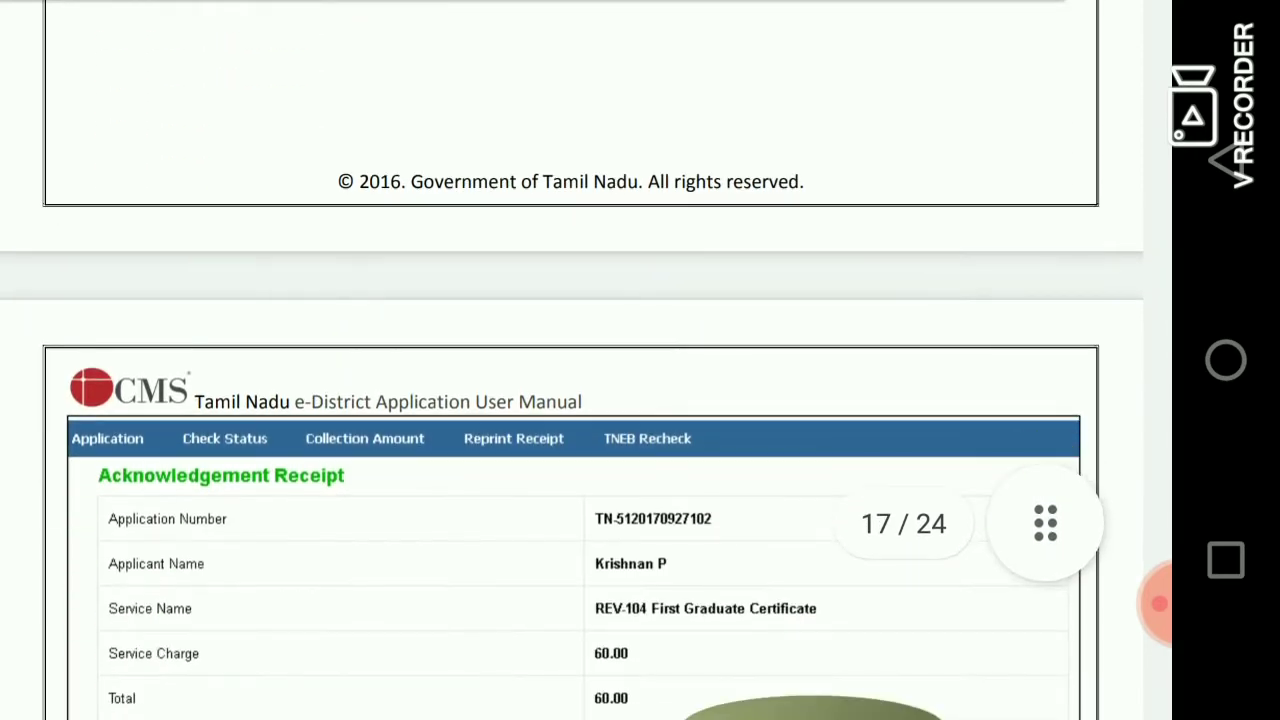
Step: Scroll past the Print receipt screenshot to page 18's Tamil receipt preview for 60.00 rupees
scroll(572, 360, down, 2)
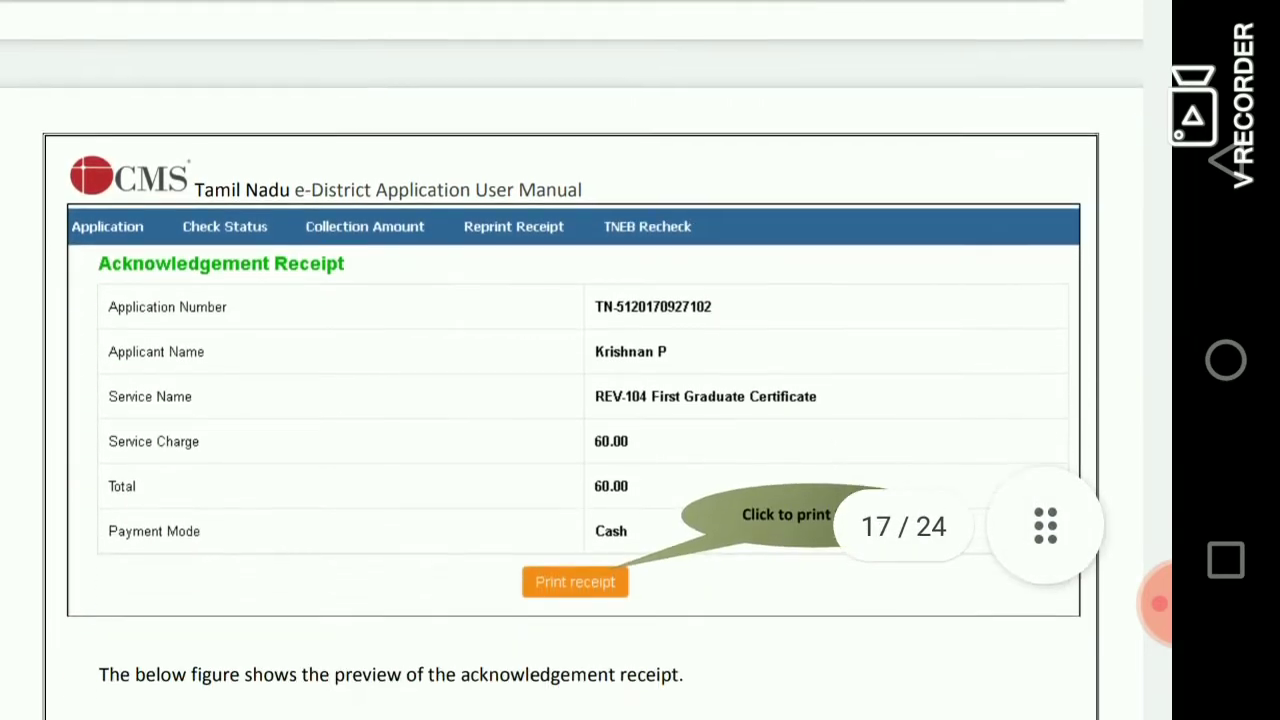
scroll(572, 360, down, 1)
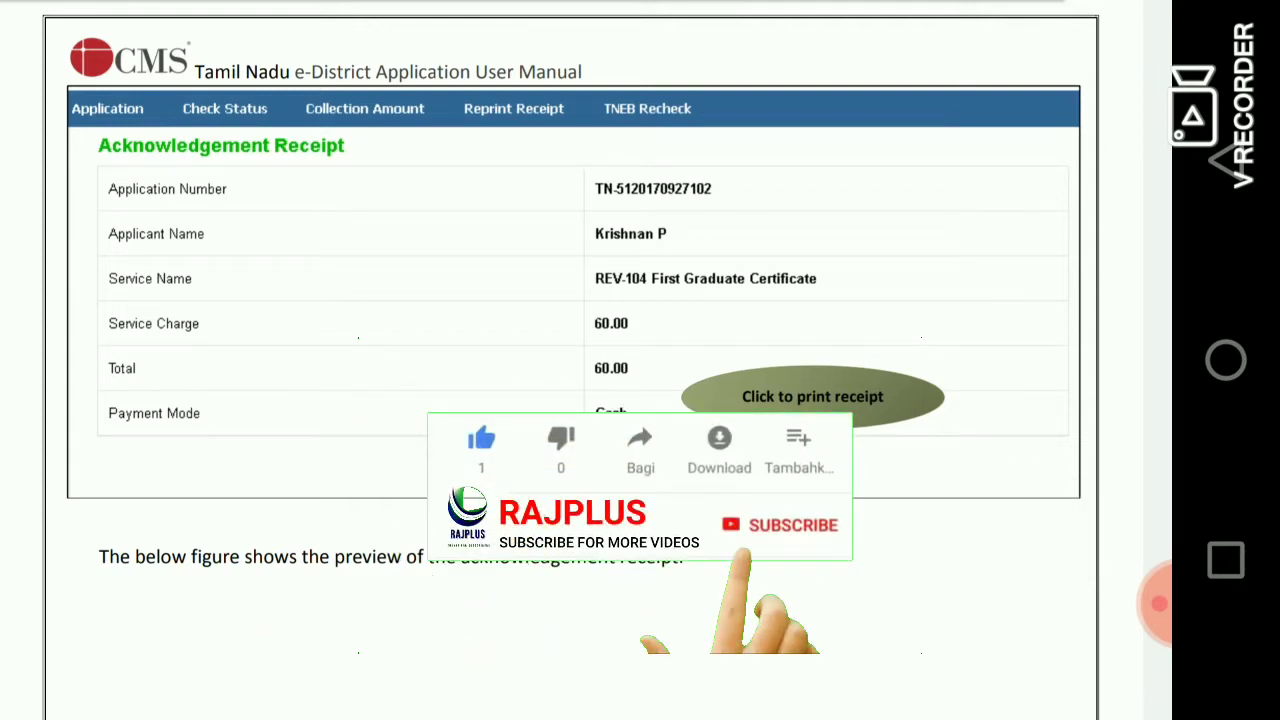
scroll(572, 360, down, 3)
scroll(572, 360, down, 5)
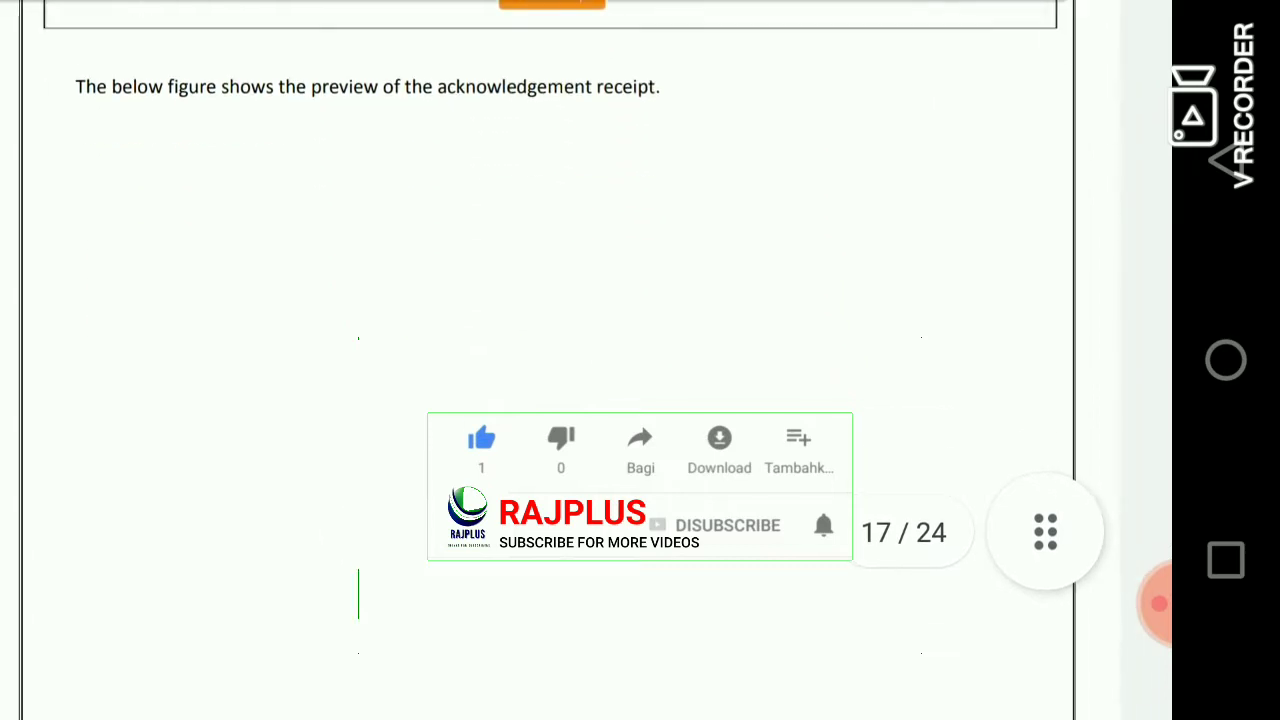
scroll(572, 360, down, 5)
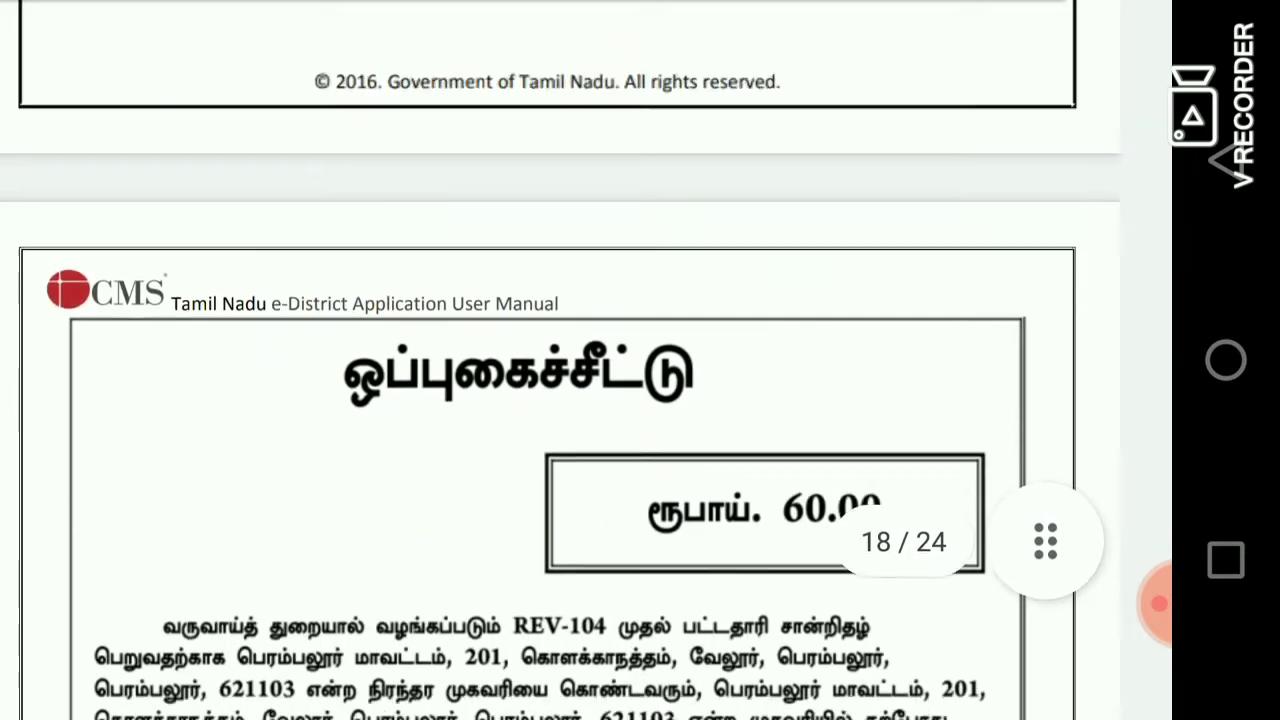
Step: Read down the Tamil receipt to the toll-free complaint helpline box and copyright footer
scroll(572, 360, up, 2)
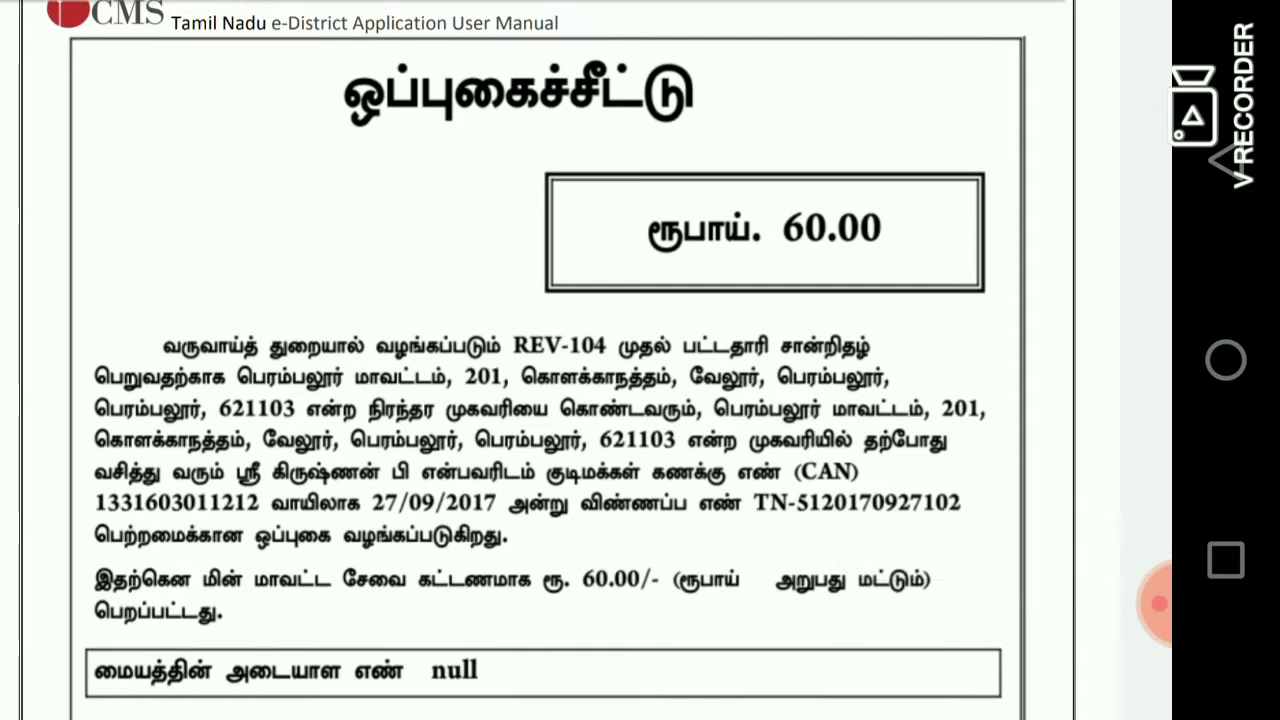
scroll(572, 360, down, 2)
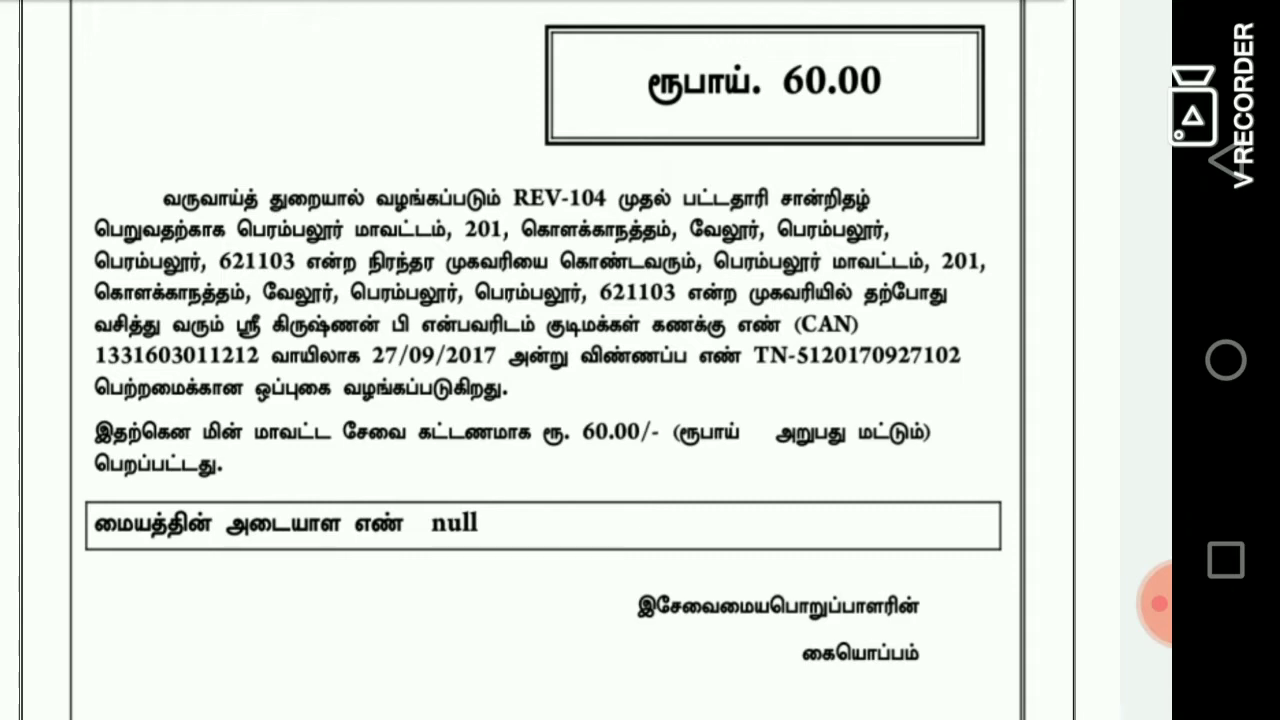
scroll(540, 400, down, 3)
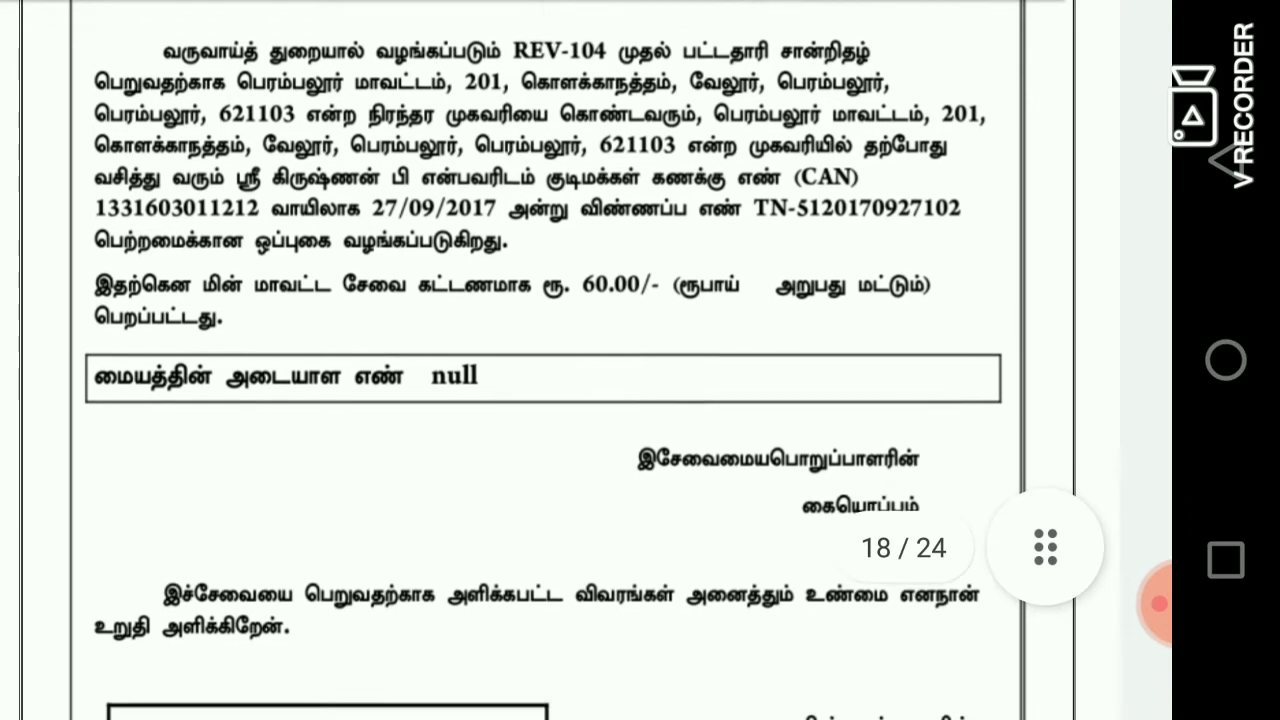
scroll(540, 400, down, 7)
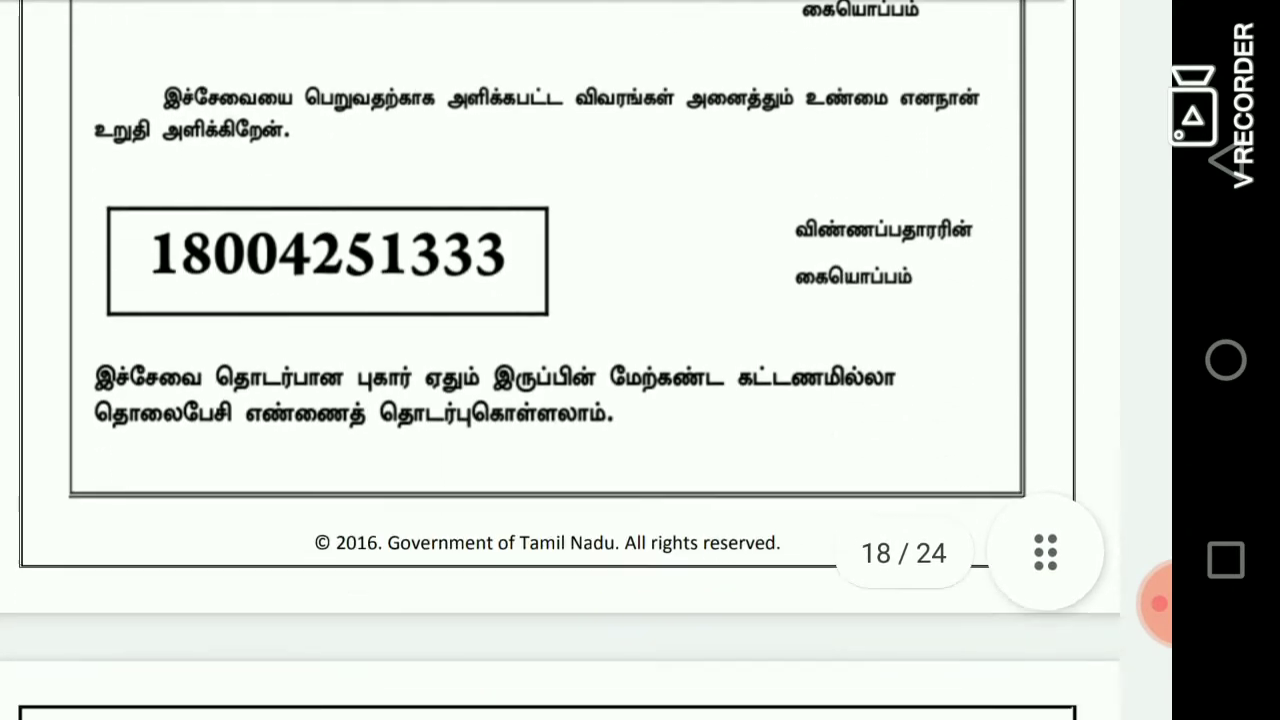
scroll(540, 400, down, 6)
Step: Scroll through the Saved and Submitted Application sections to page 20's 'Application Submitted to VAO(Verifier)' status
scroll(540, 400, down, 3)
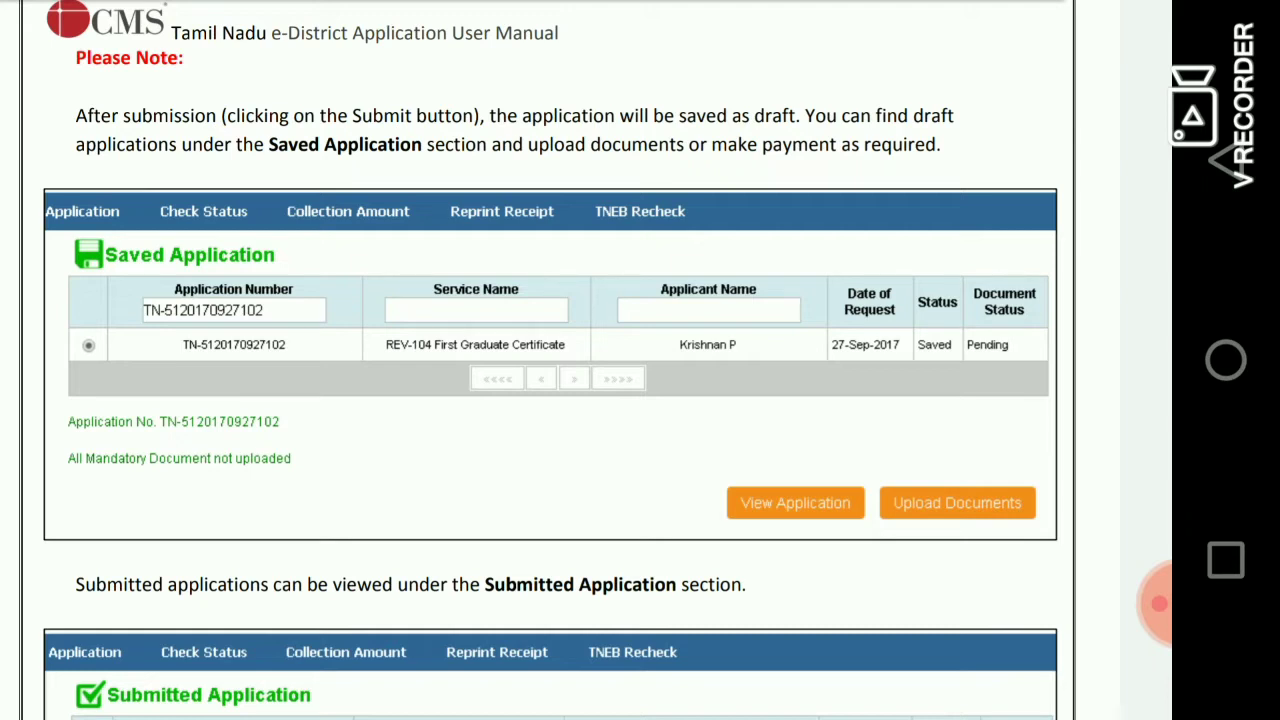
scroll(540, 360, down, 5)
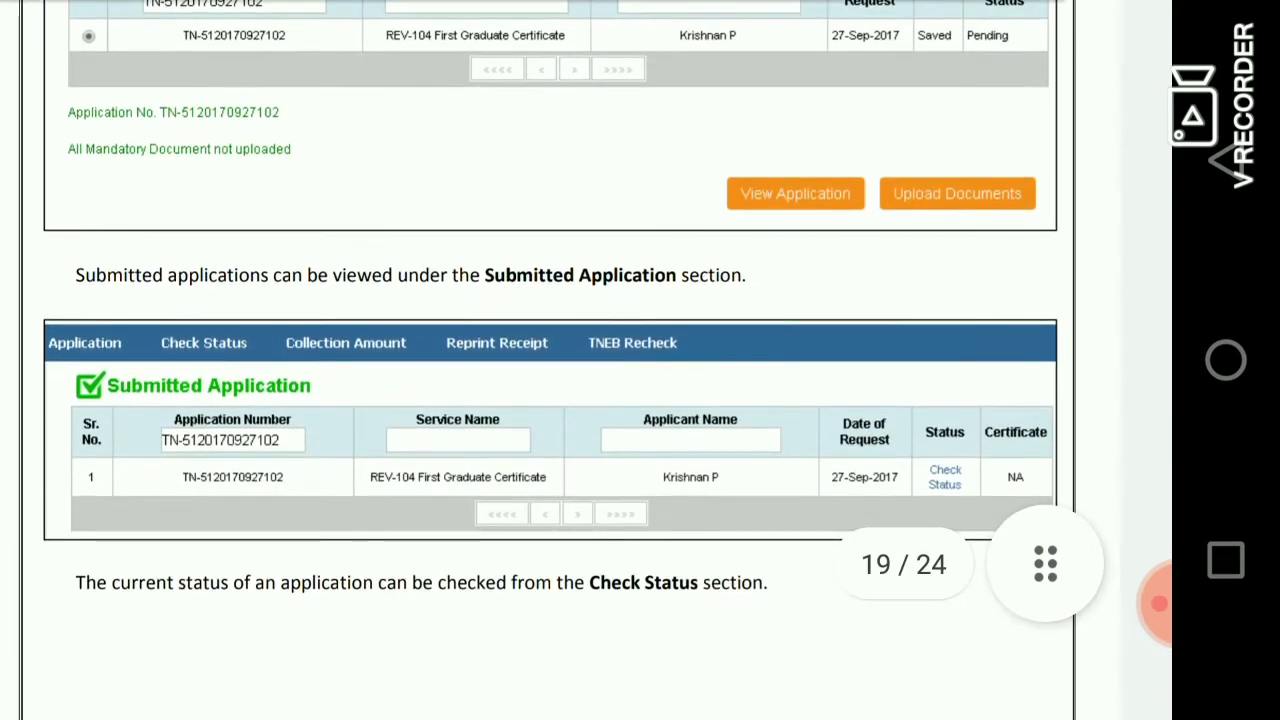
scroll(550, 360, down, 2)
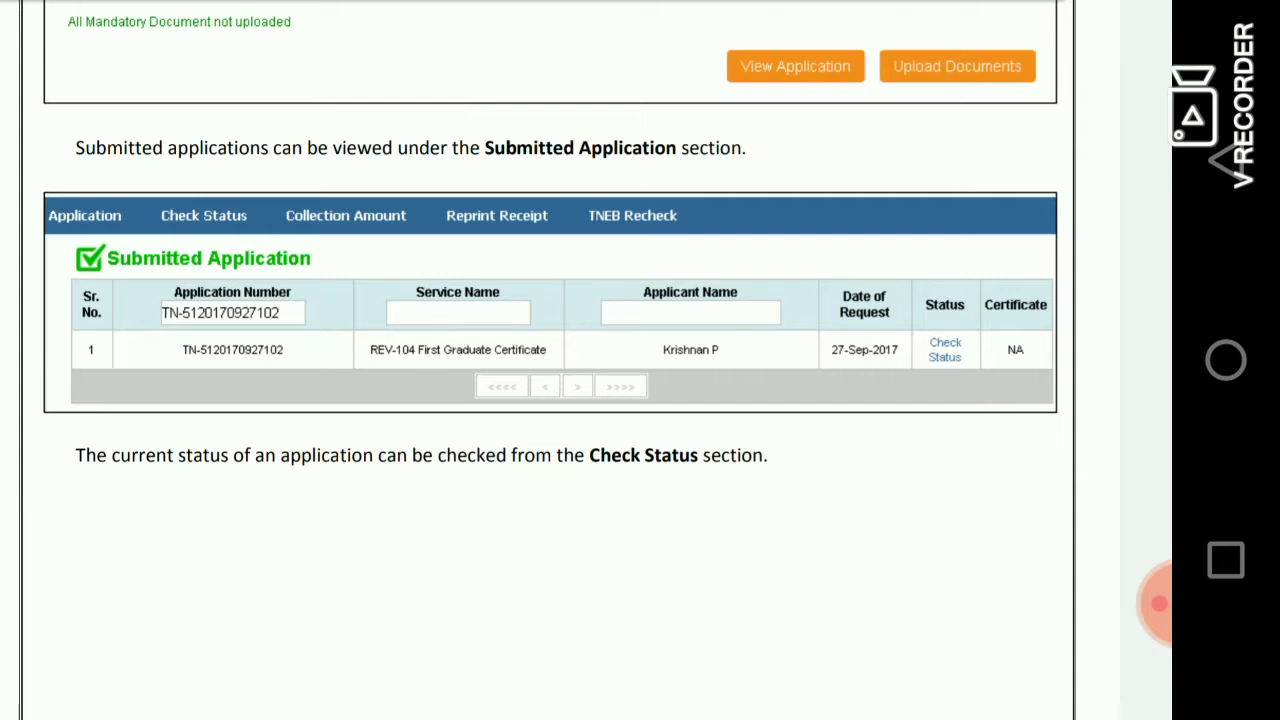
scroll(550, 360, down, 10)
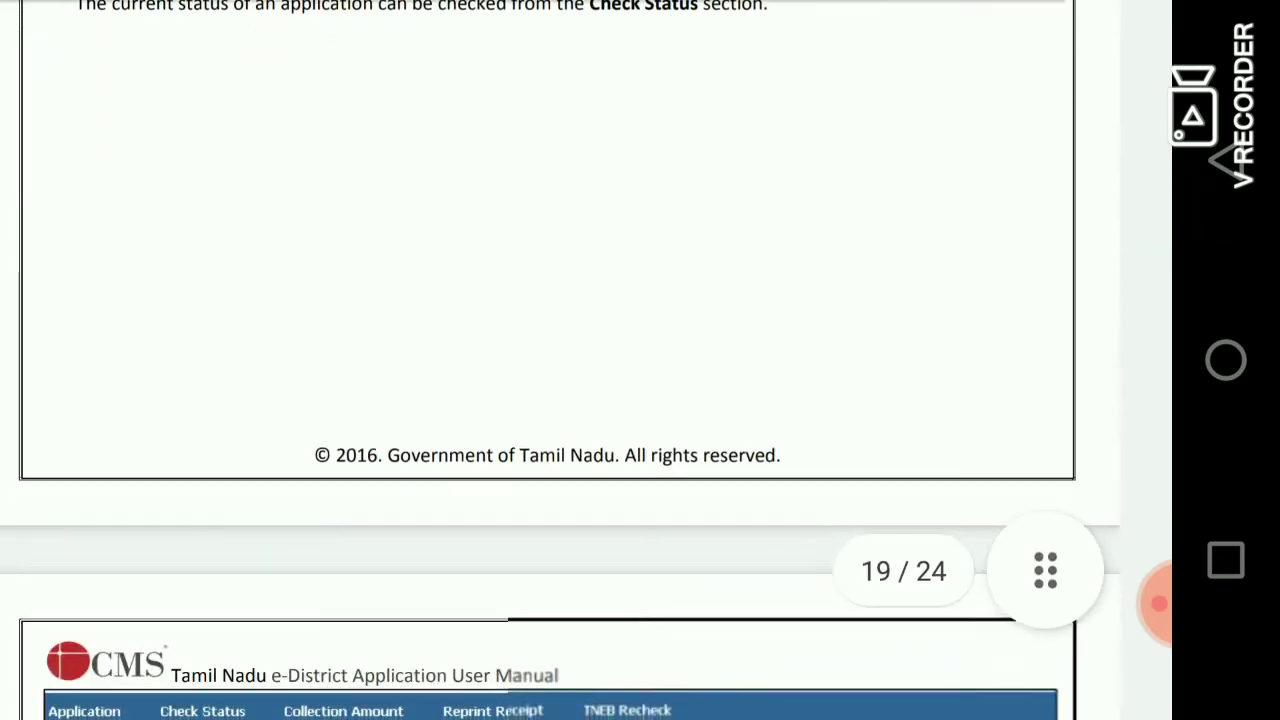
scroll(560, 400, down, 5)
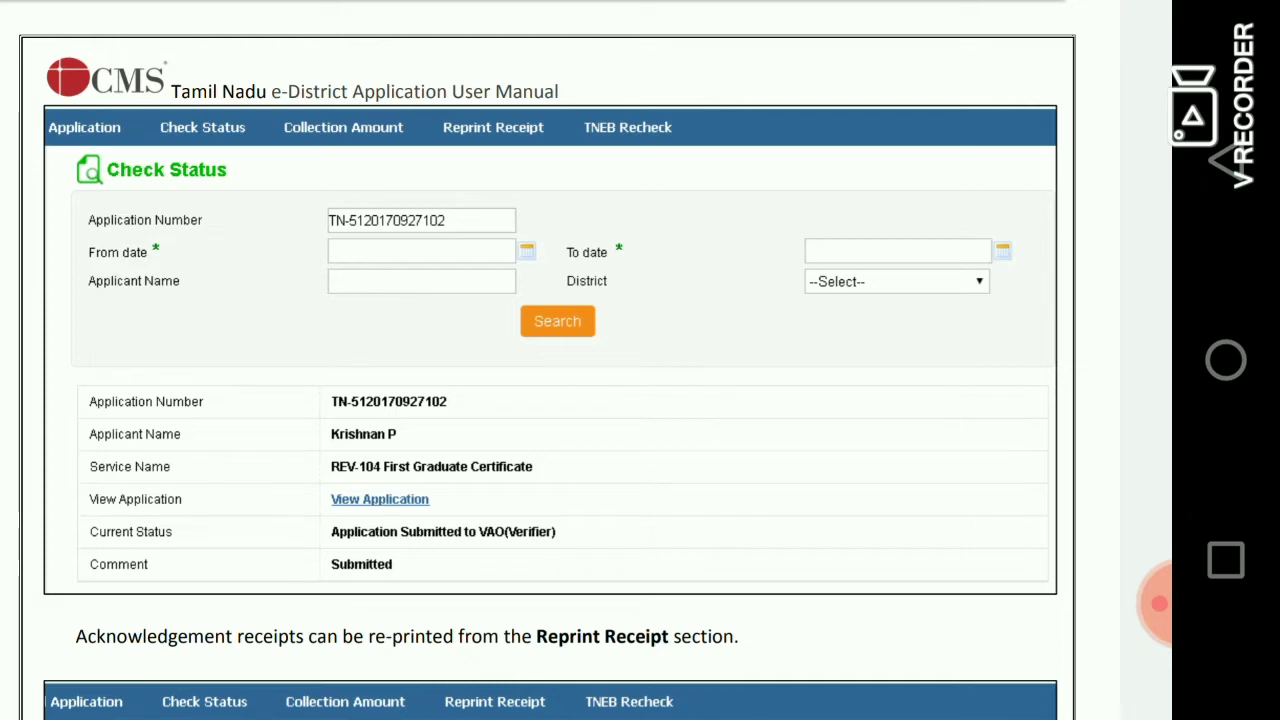
Step: Scroll past Reprint Receipt and section 7.3 to page 21's Check Status search and Download certificate step
scroll(560, 360, down, 3)
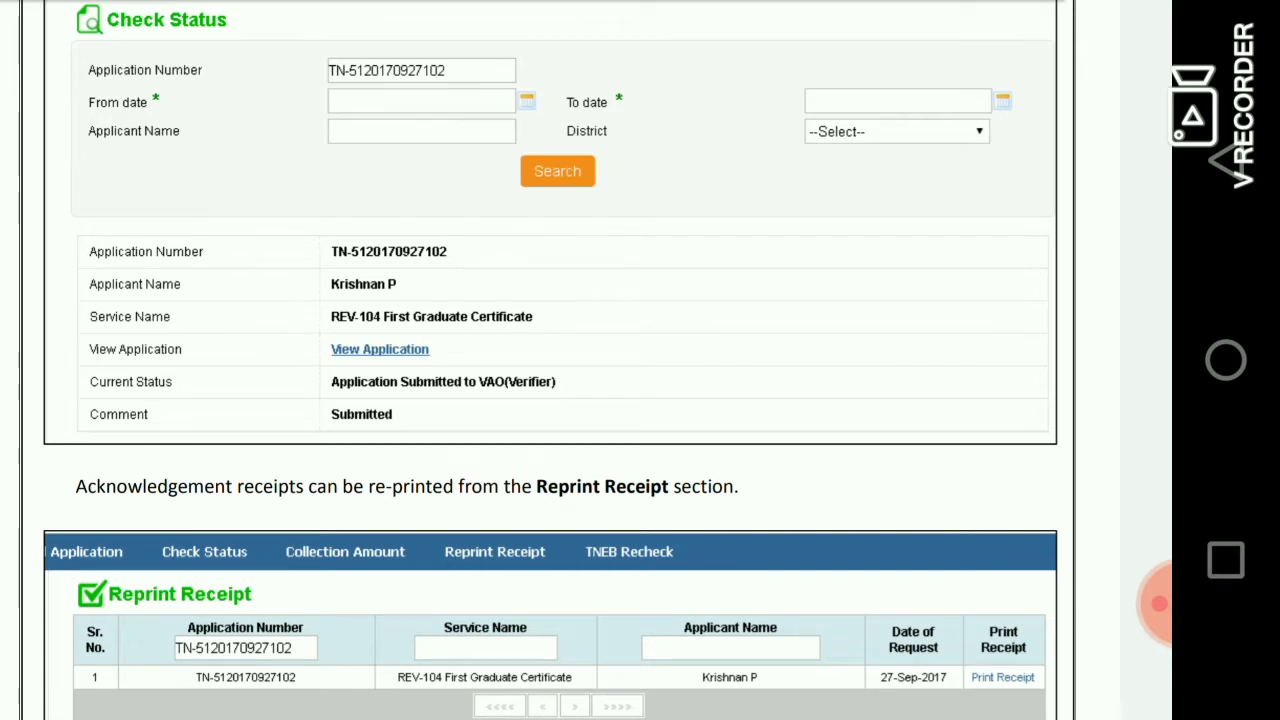
scroll(560, 360, down, 3)
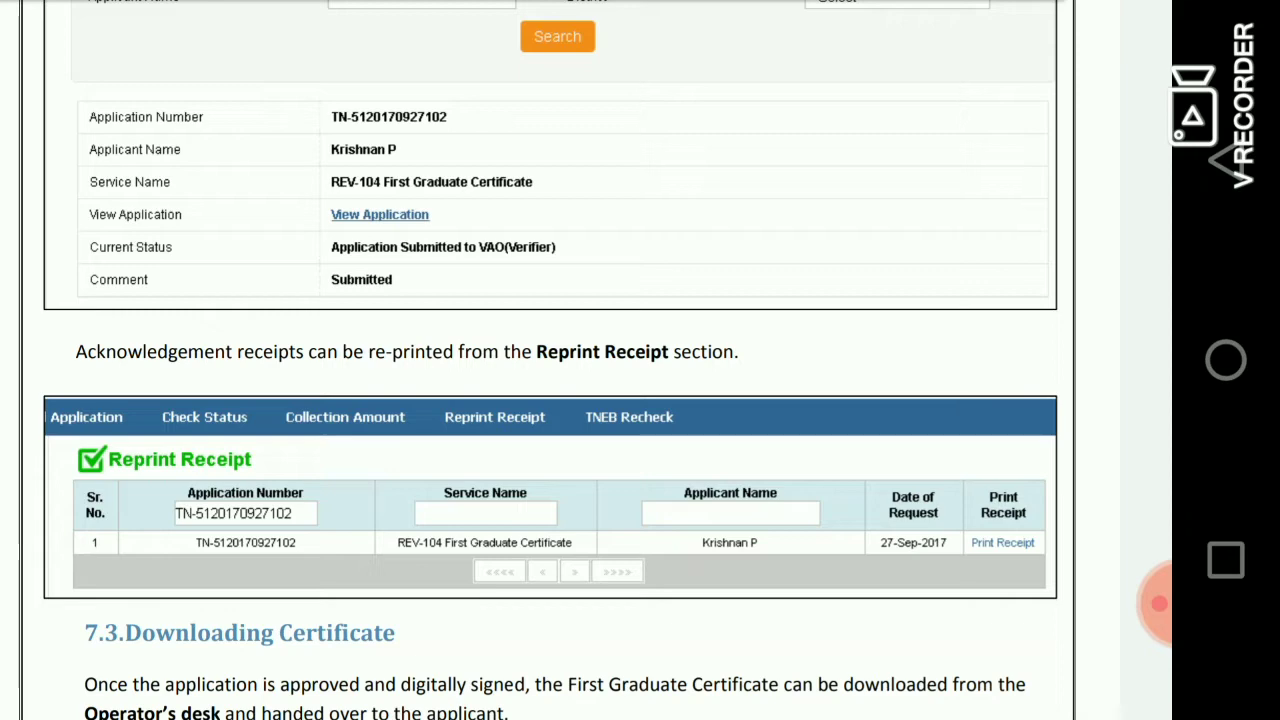
scroll(560, 360, down, 3)
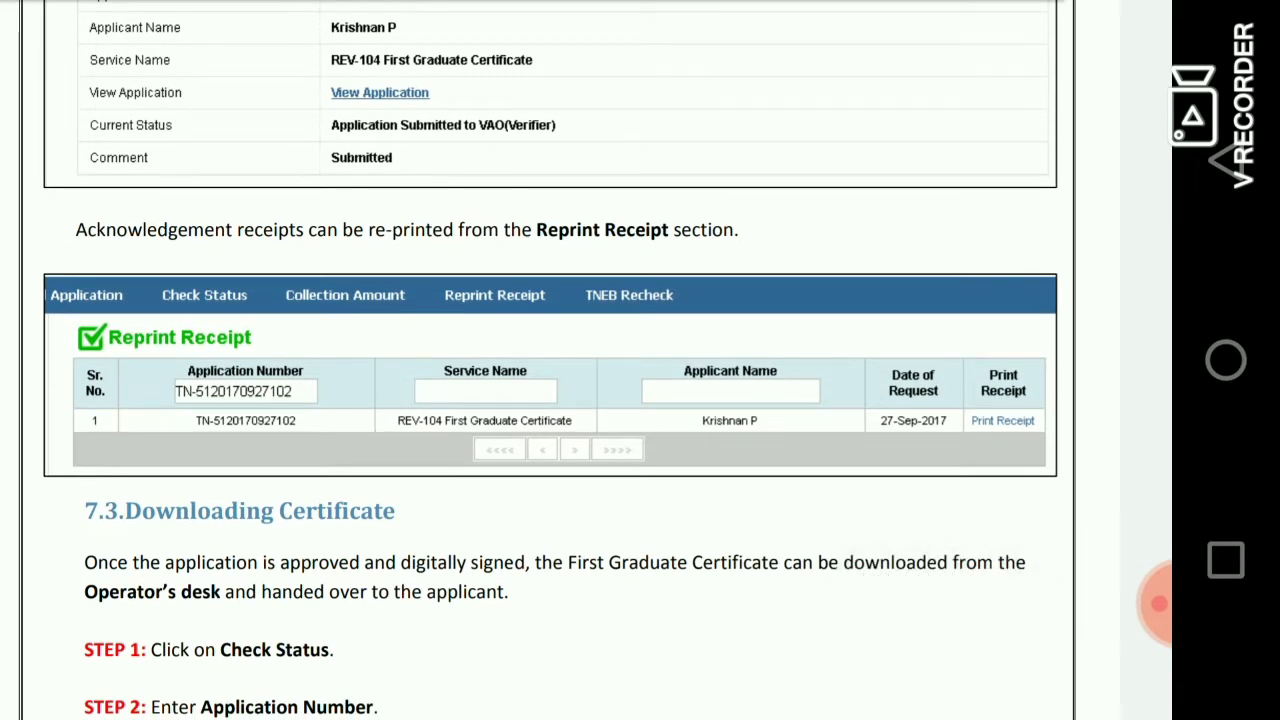
scroll(550, 360, down, 3)
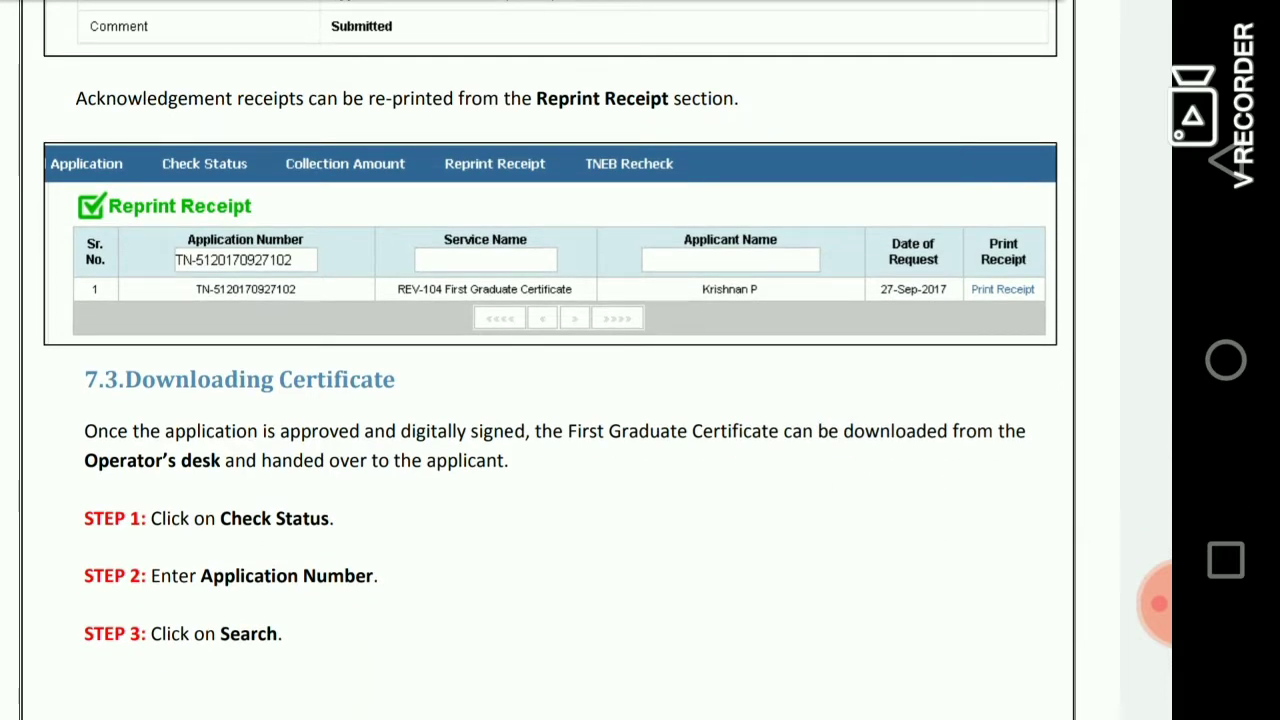
scroll(550, 360, down, 10)
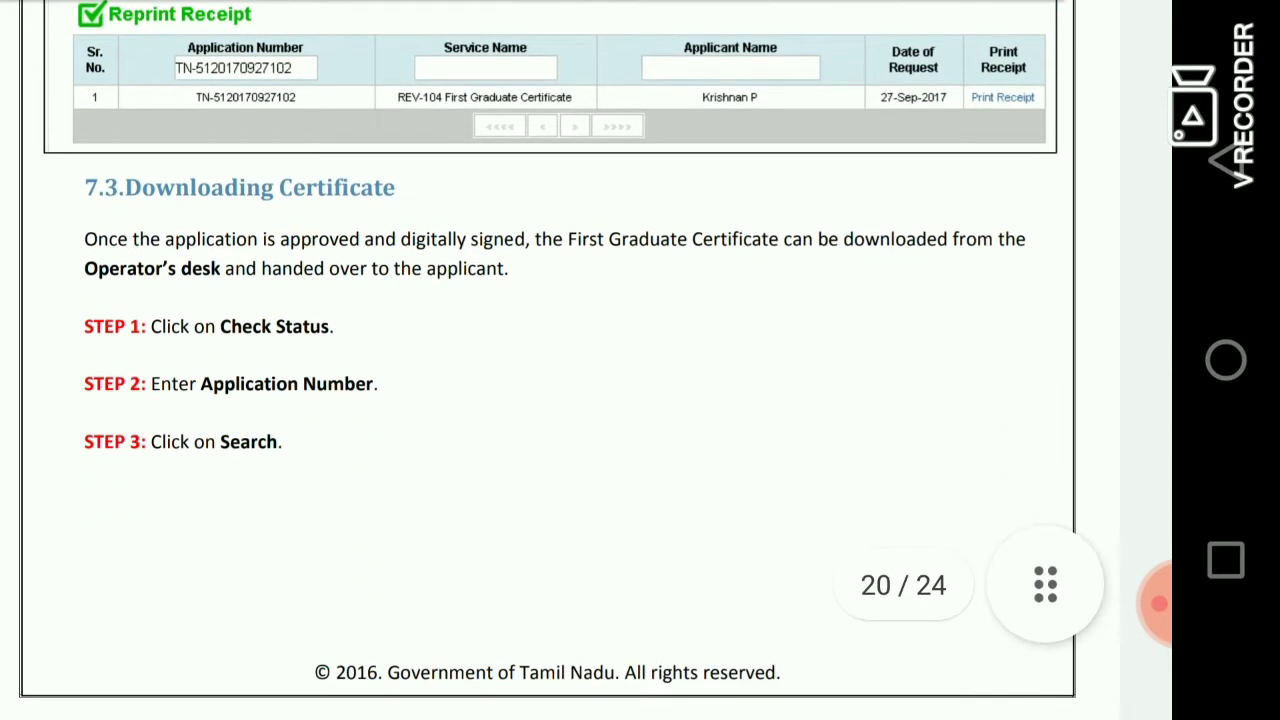
scroll(550, 400, down, 5)
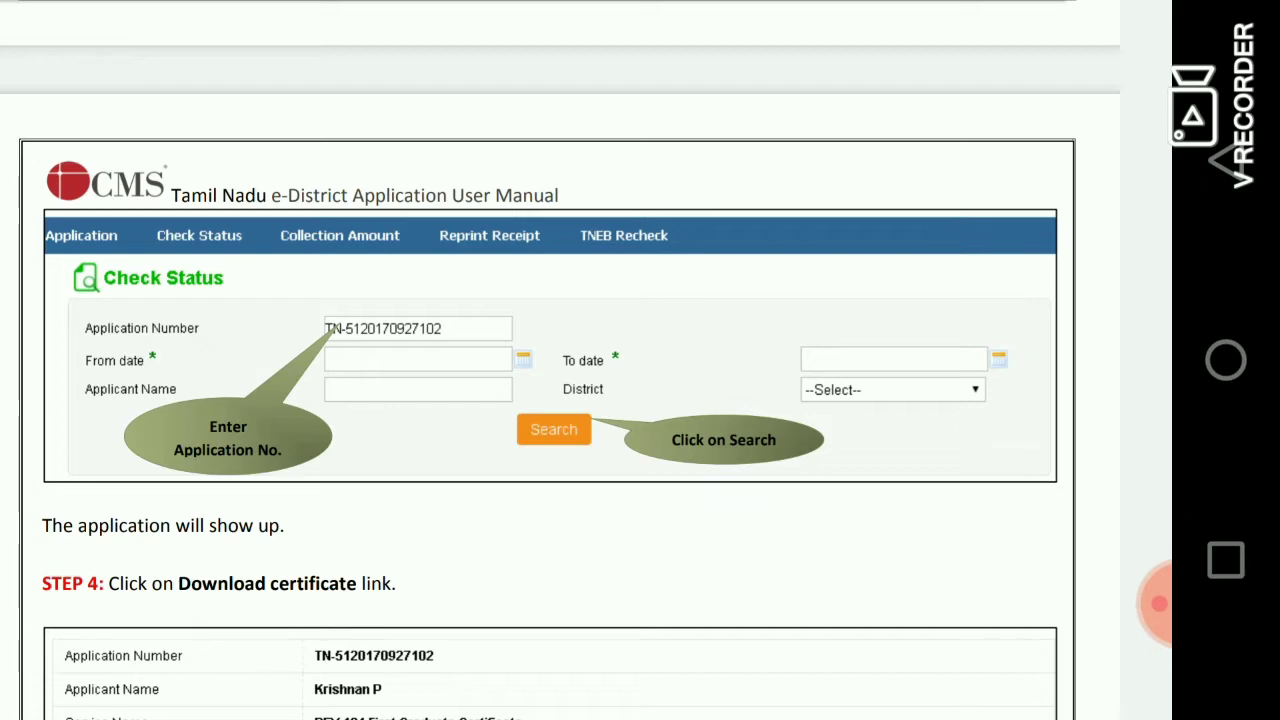
Step: Scroll to the sample First Graduate Certificate on page 23, then begin a Google search for TNEGA
scroll(550, 400, down, 5)
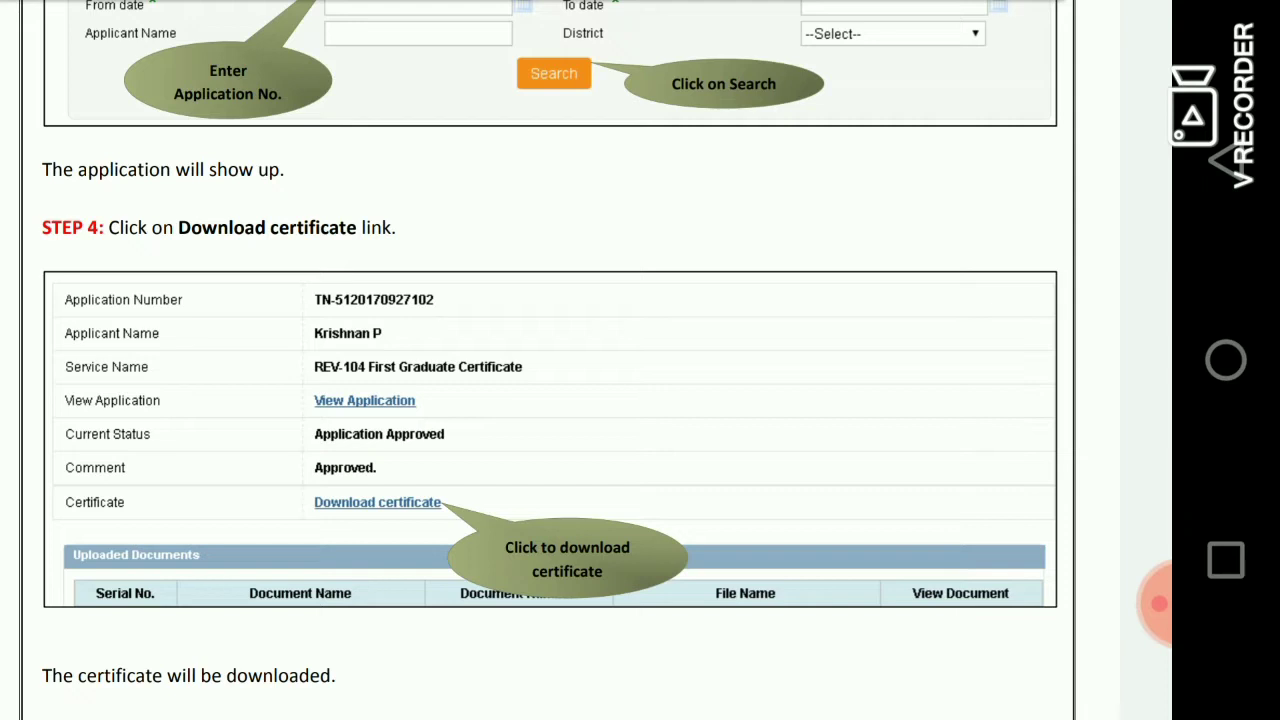
scroll(550, 360, down, 3)
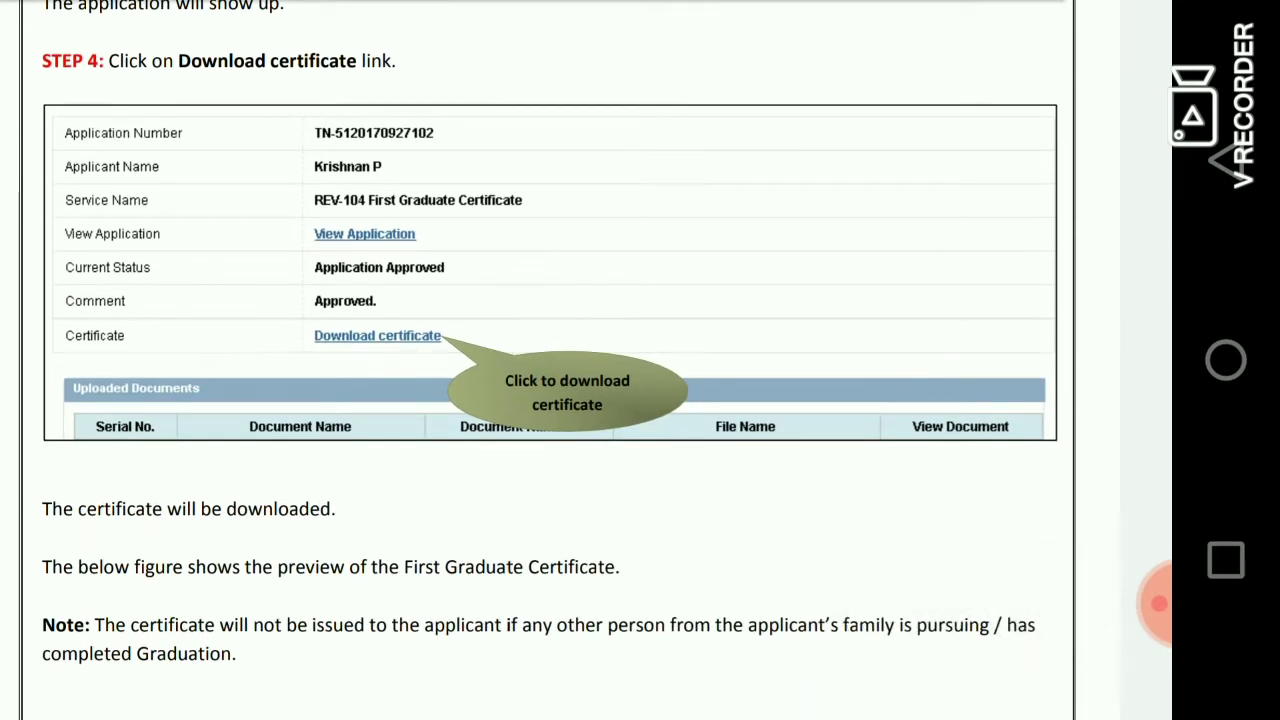
scroll(550, 360, down, 3)
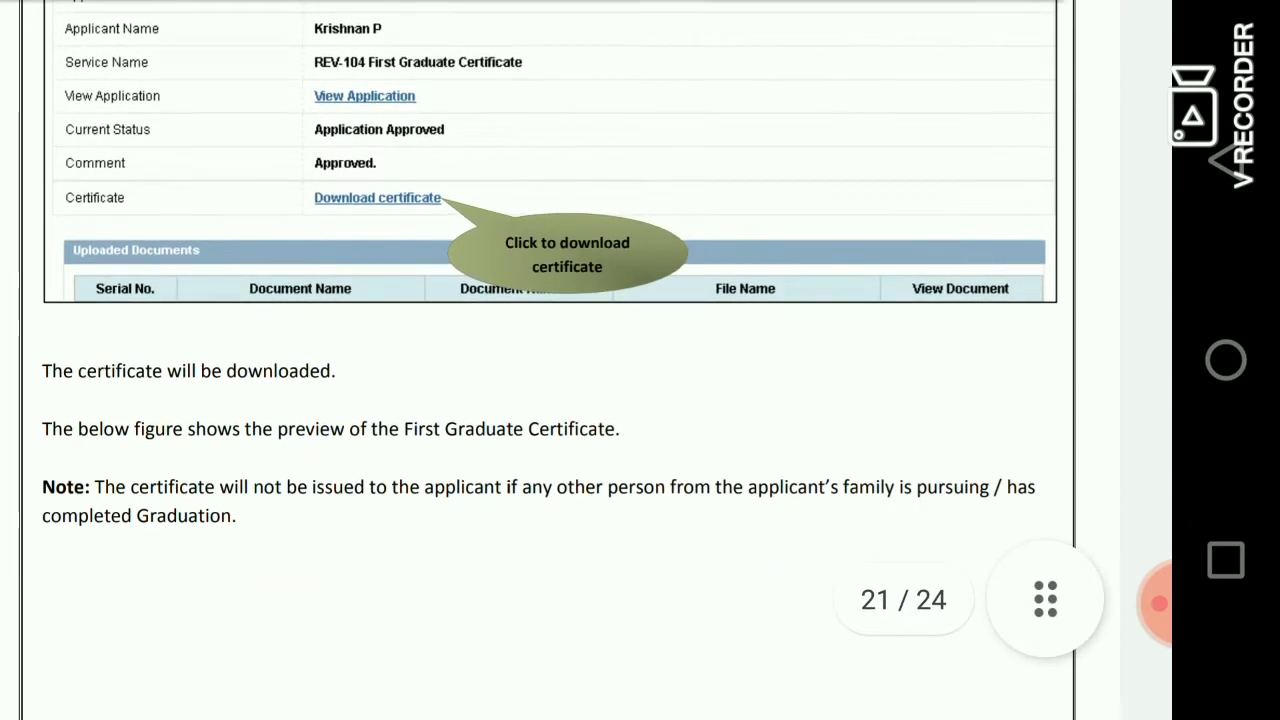
scroll(550, 360, down, 10)
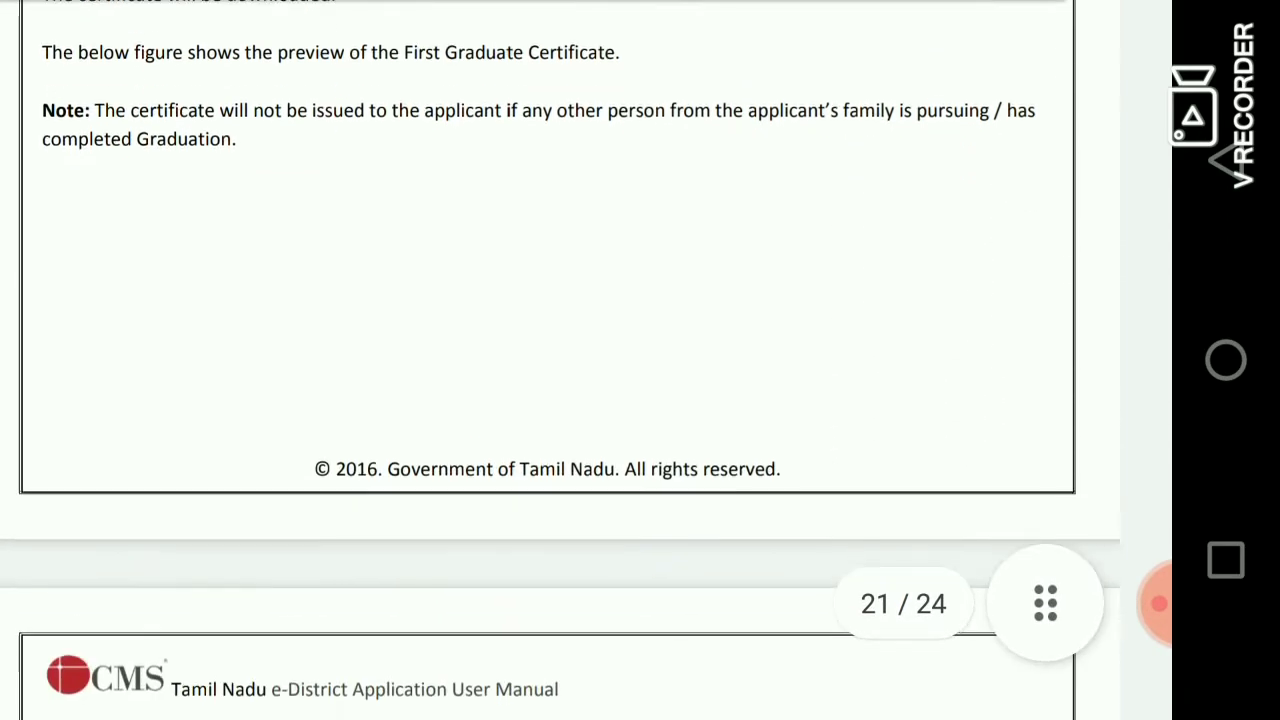
scroll(550, 360, down, 10)
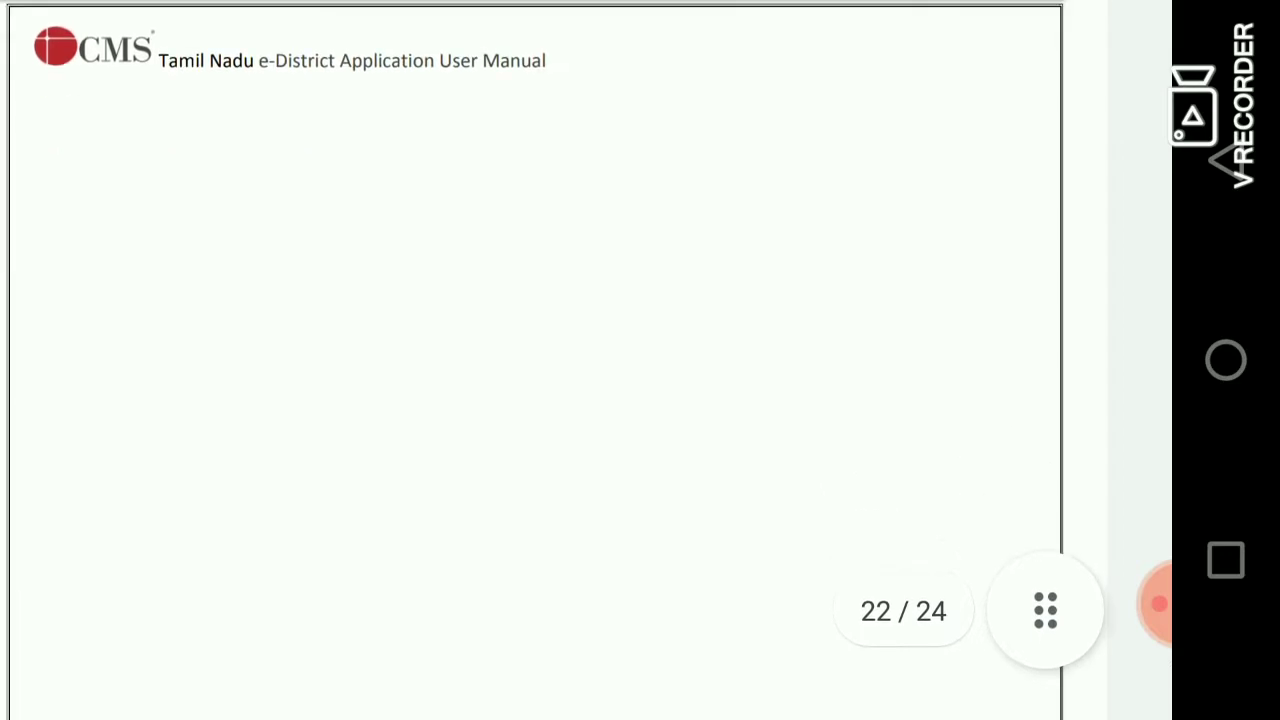
scroll(550, 360, down, 10)
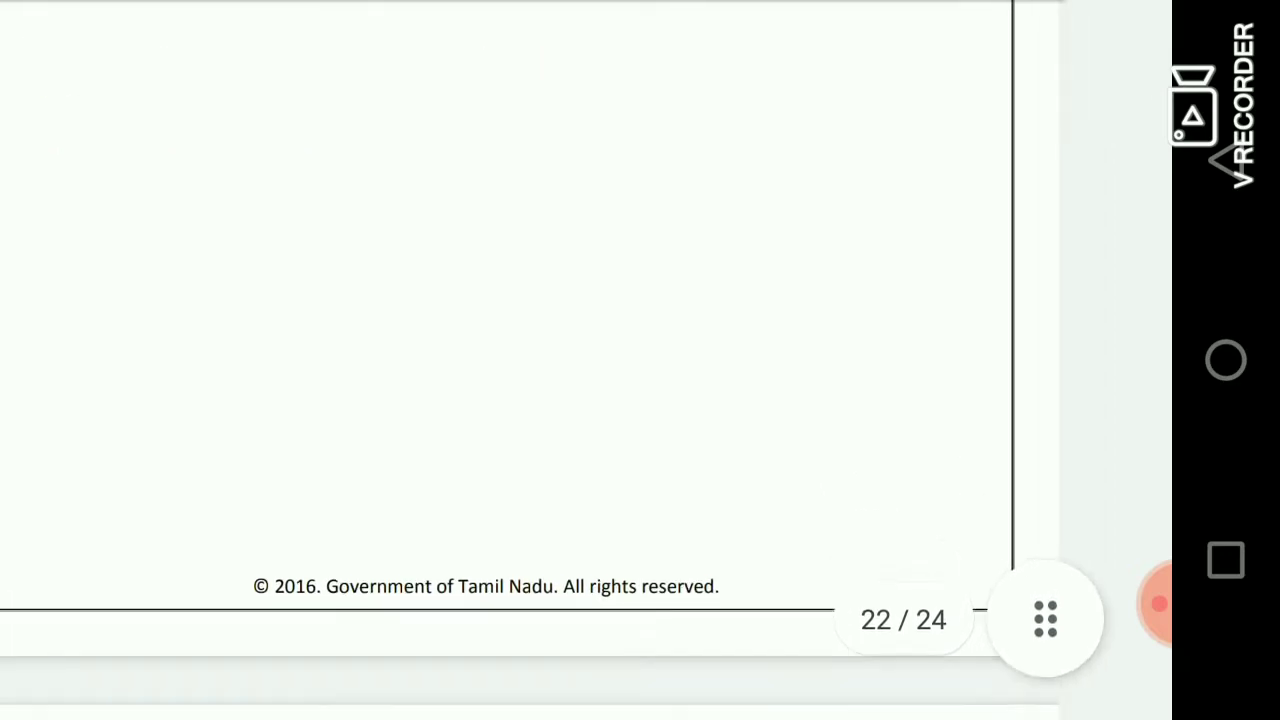
scroll(550, 360, down, 5)
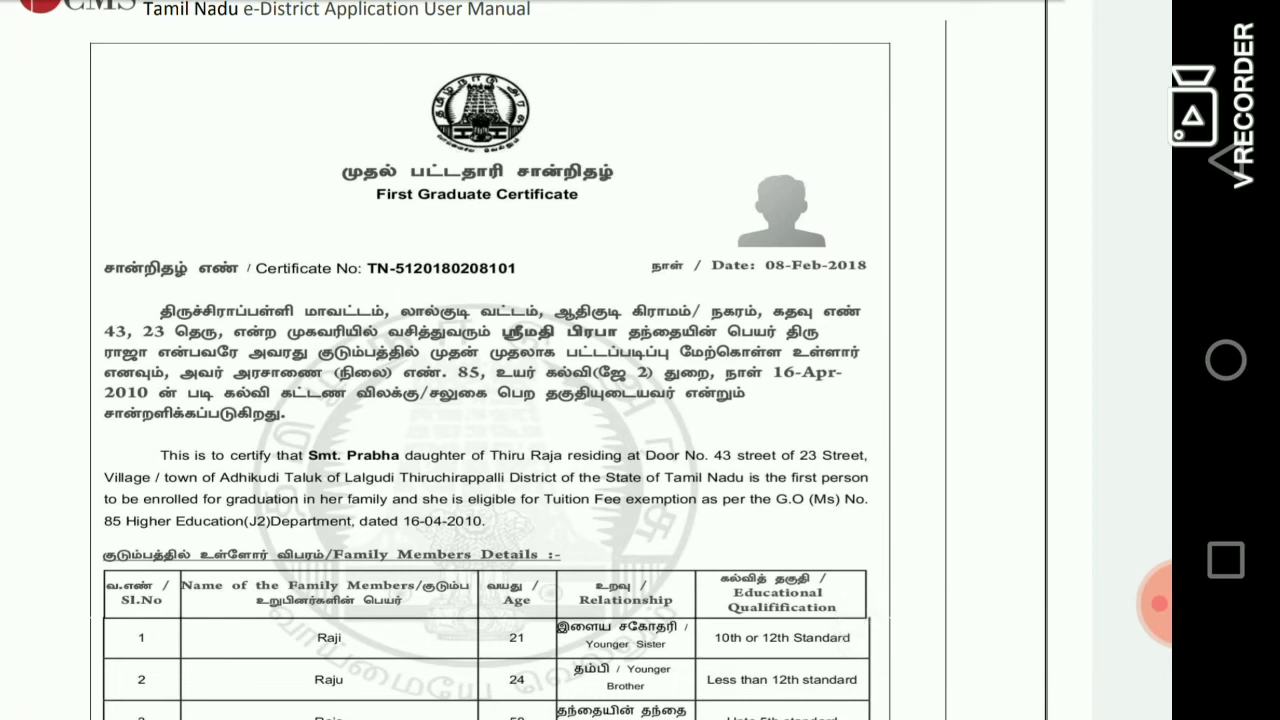
scroll(520, 400, down, 3)
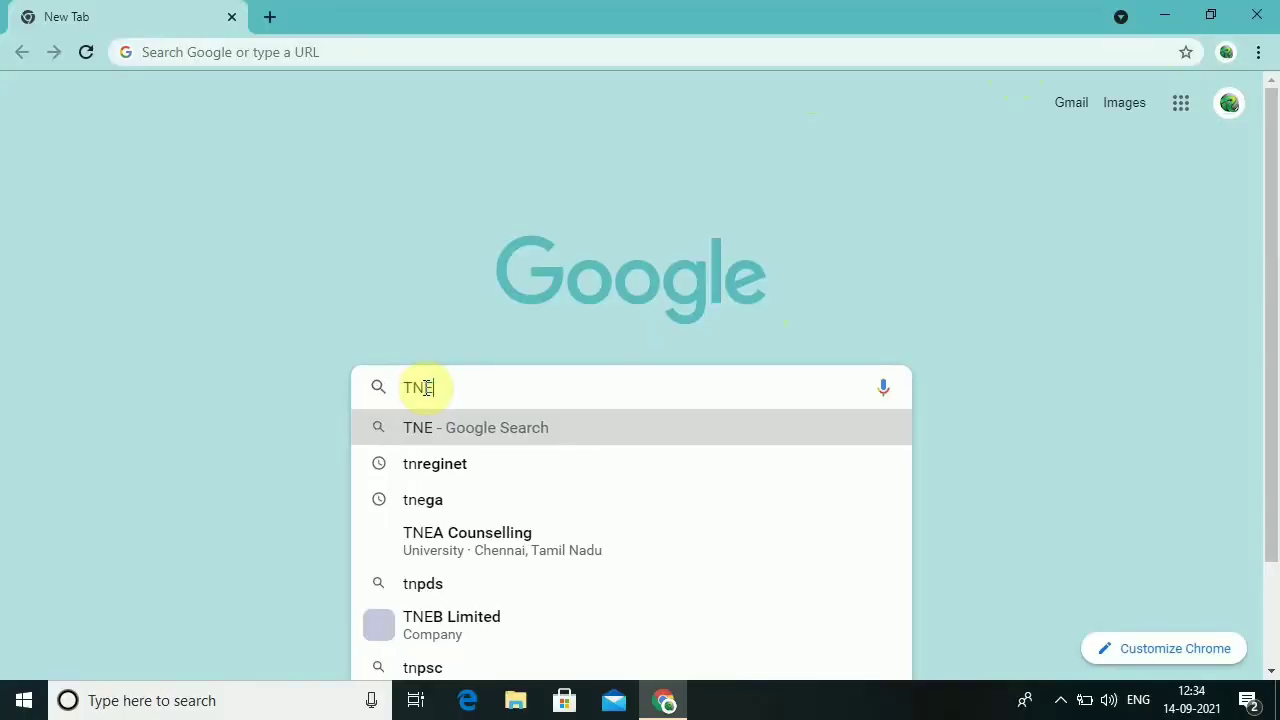
text(GA)
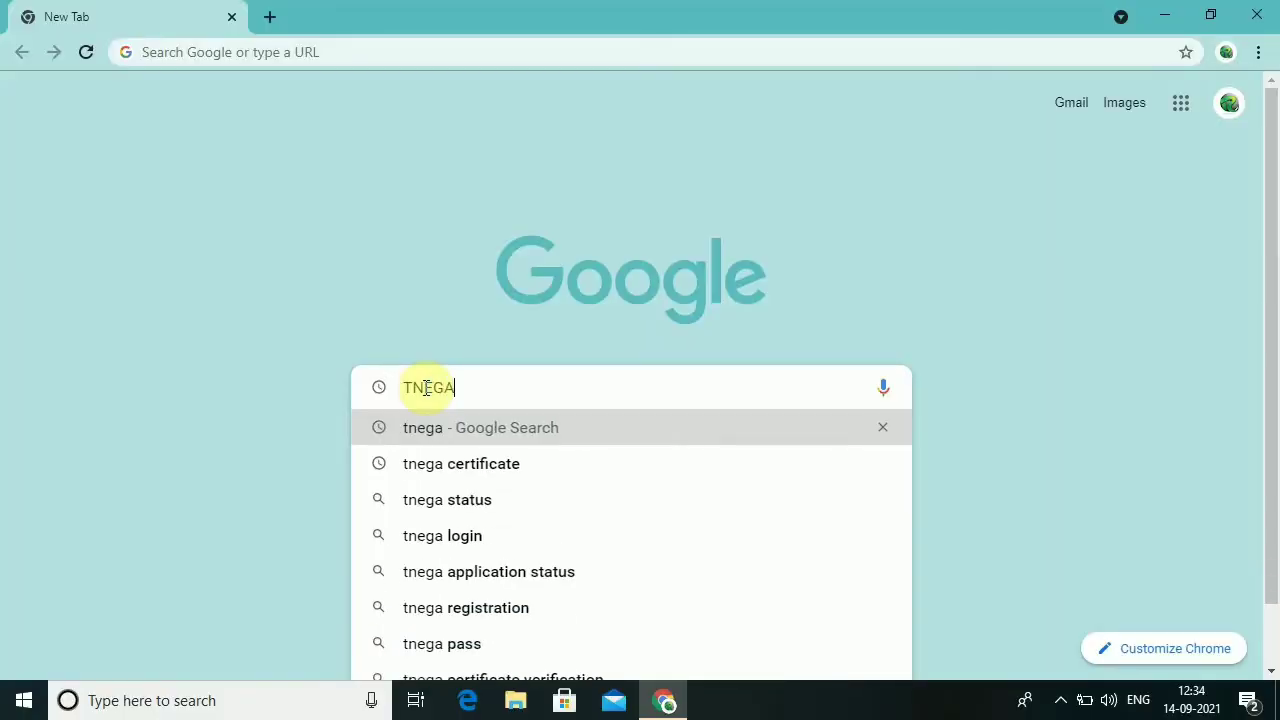
Step: Search Google for TNEGA and open the tnesevai.tn.gov.in e-Sevai result
key(Return)
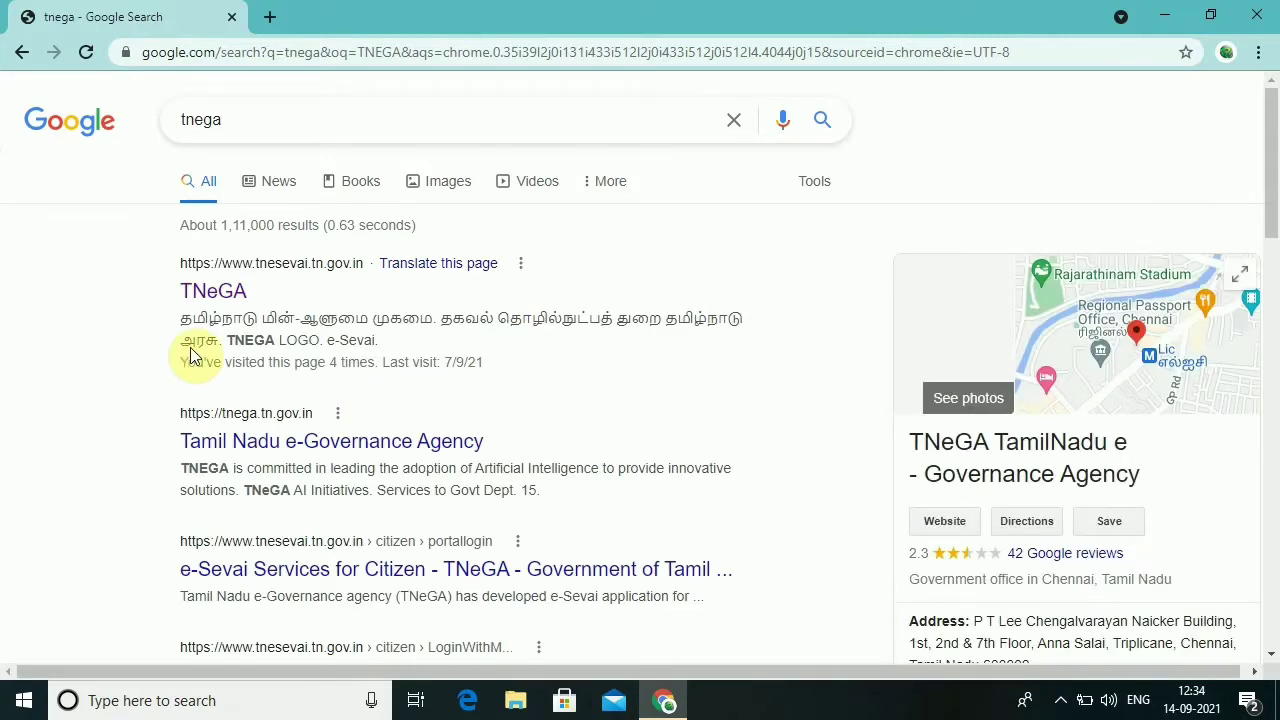
click(237, 293)
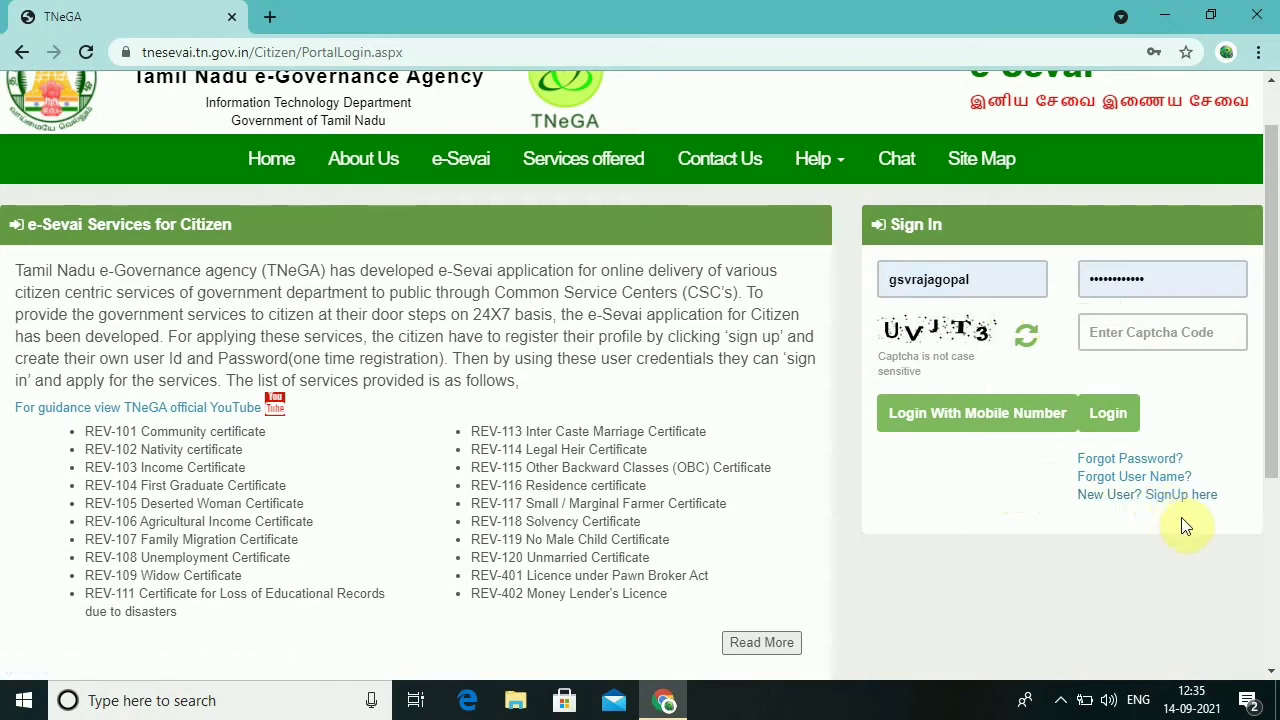
Step: Enter the displayed captcha code and log in to the e-Sevai citizen account
drag(1210, 512, 1079, 502)
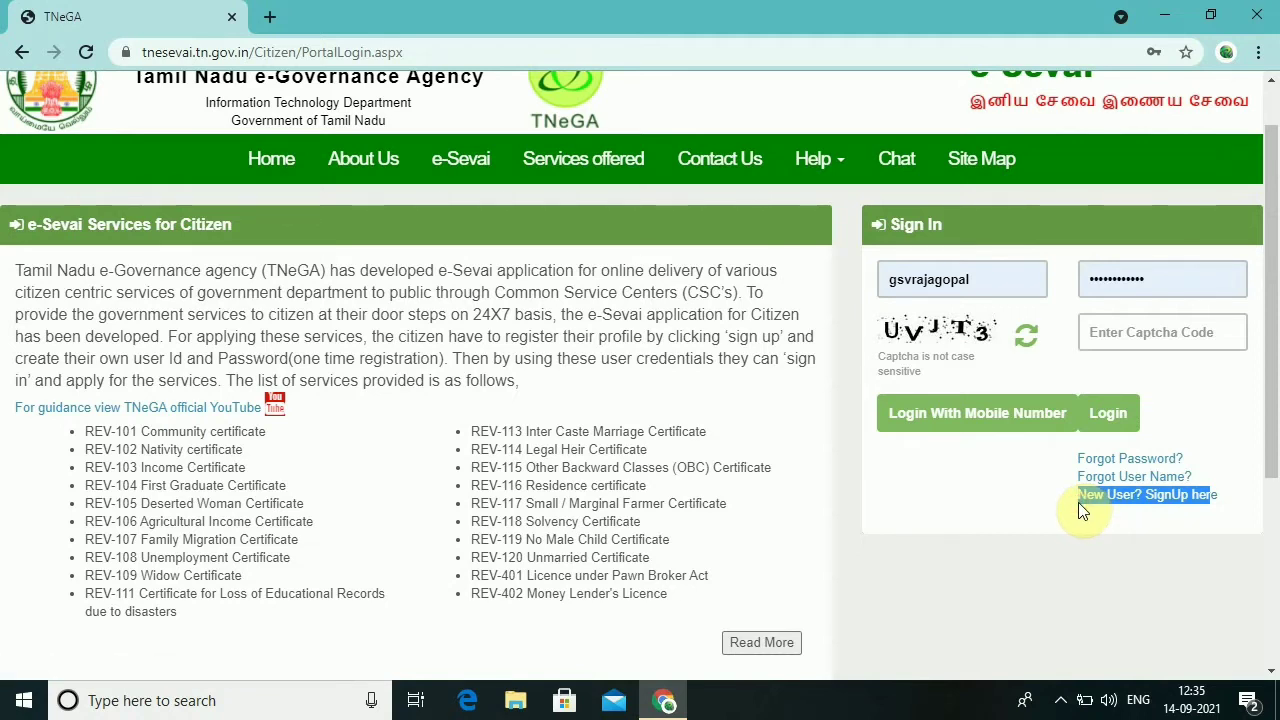
click(1022, 486)
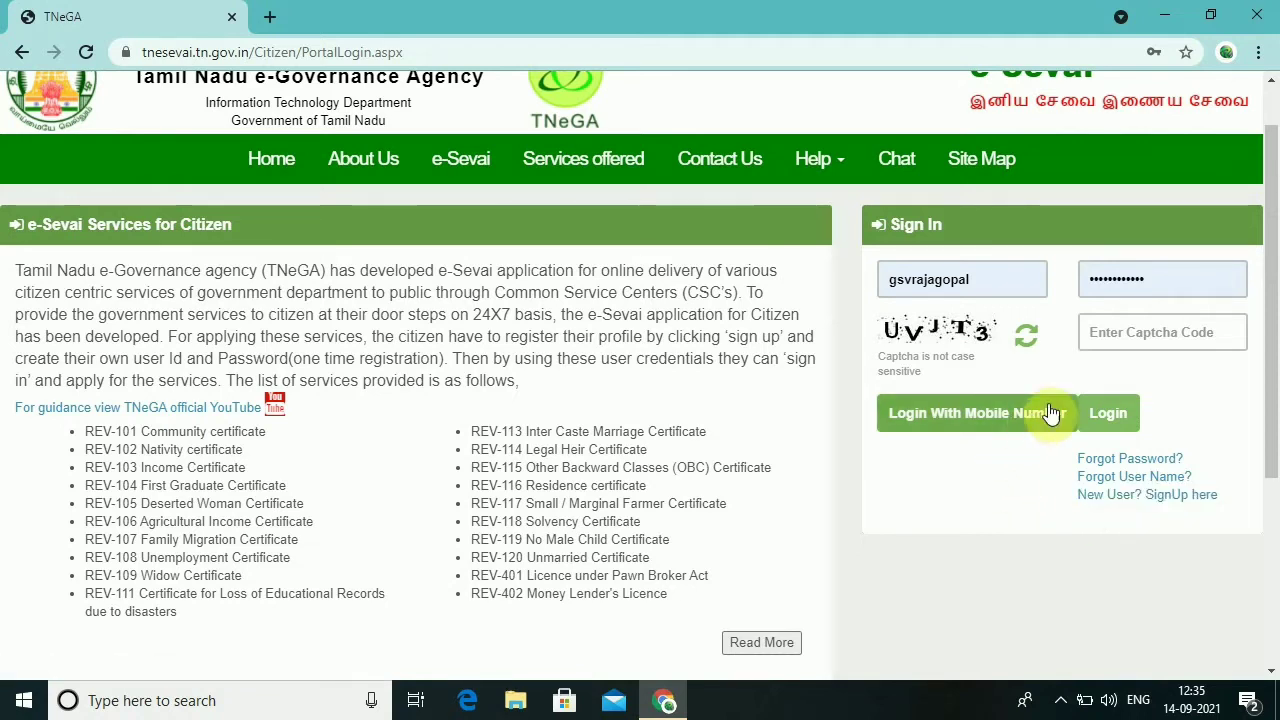
click(1128, 336)
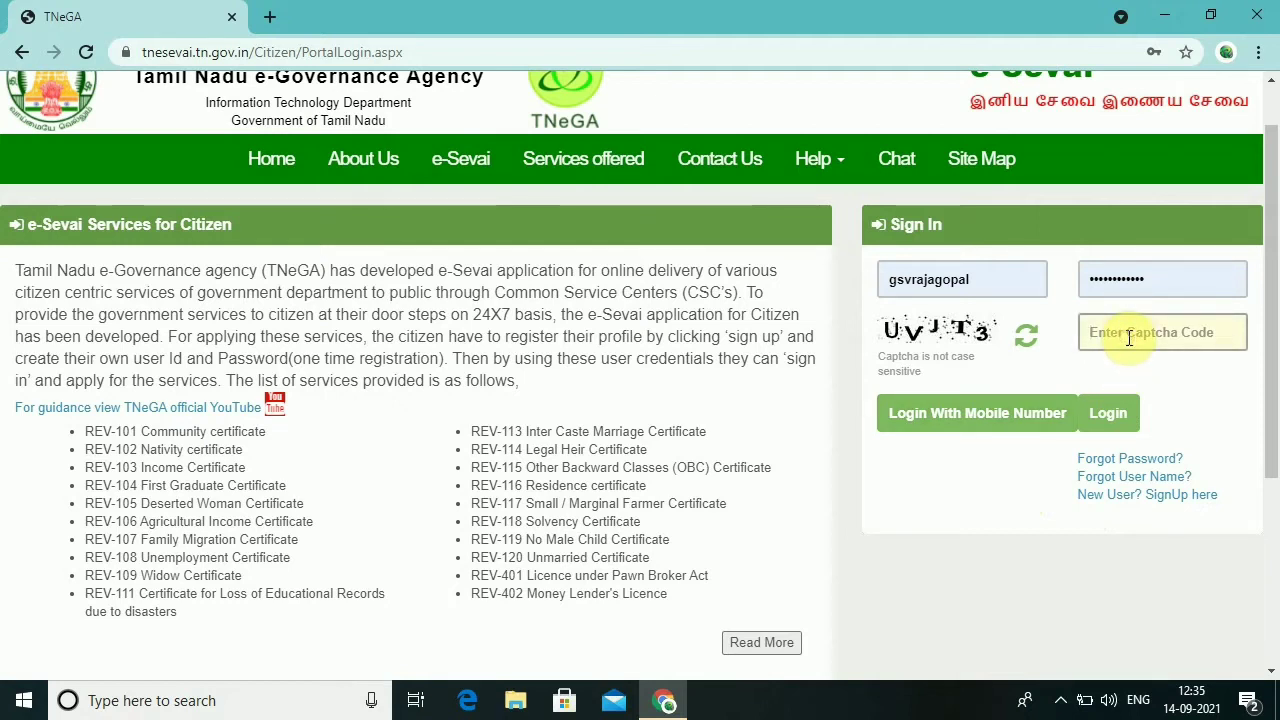
text(UV)
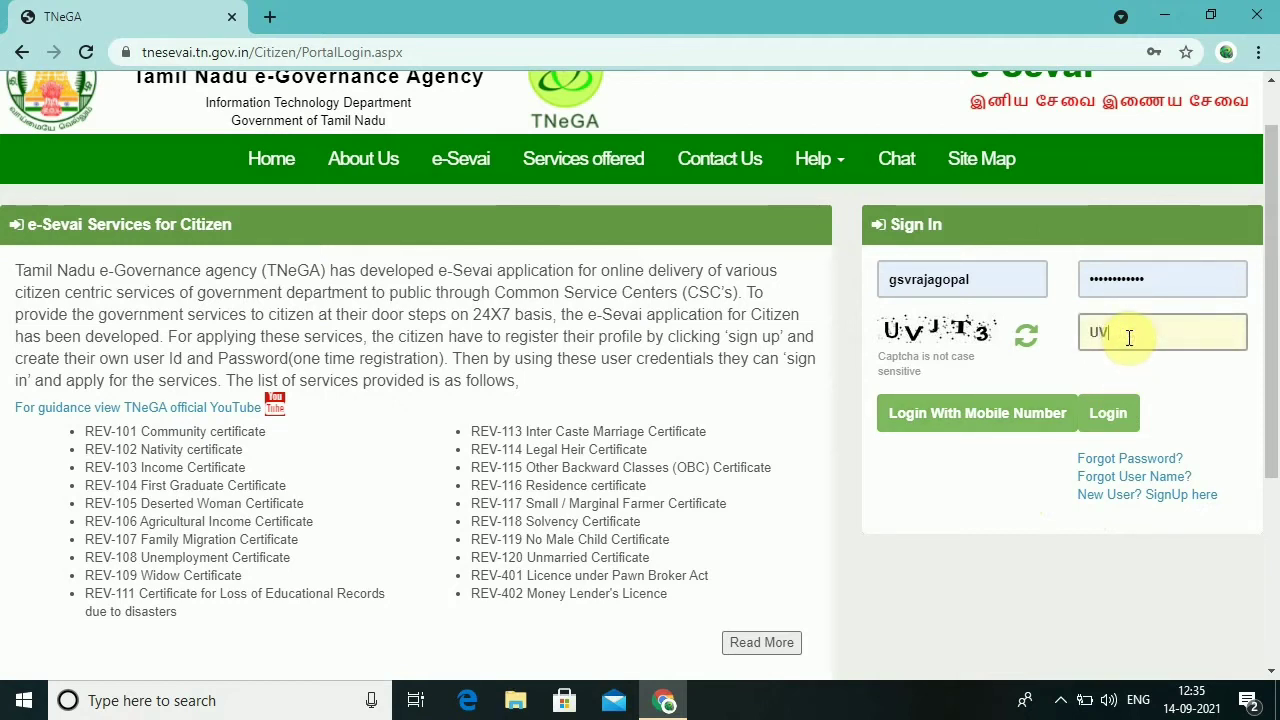
text(J)
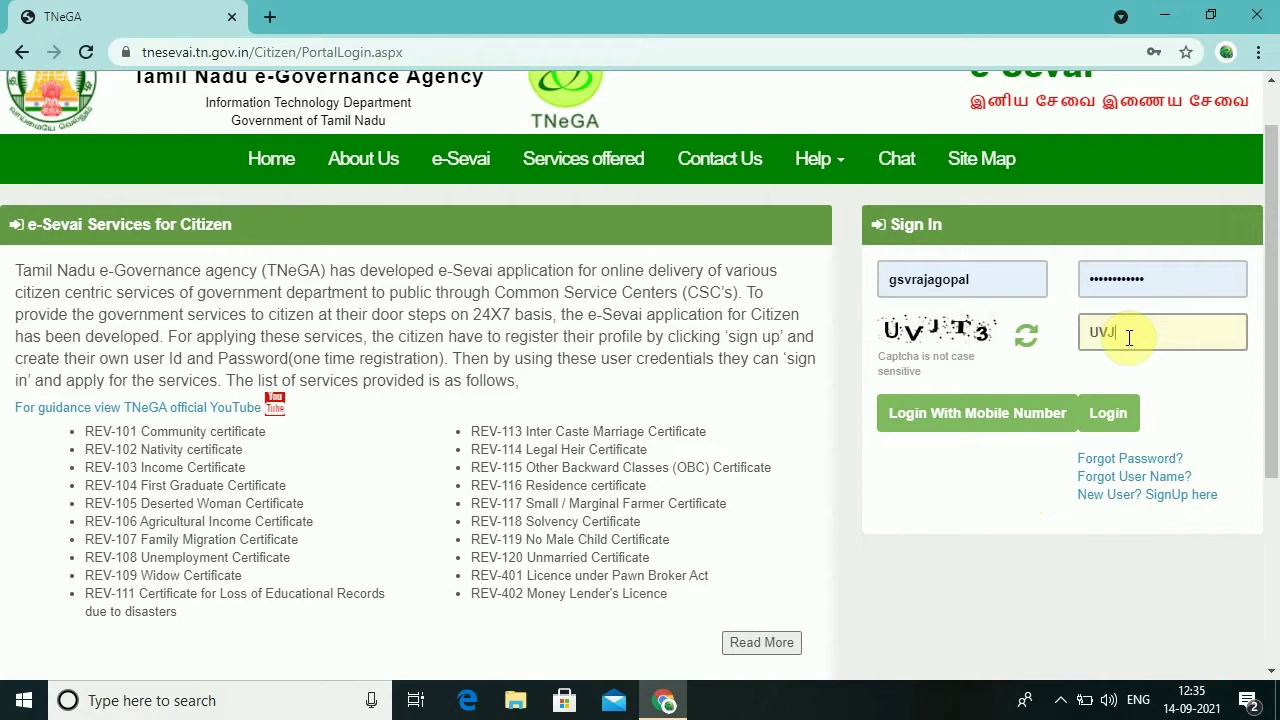
text(T3)
click(1113, 415)
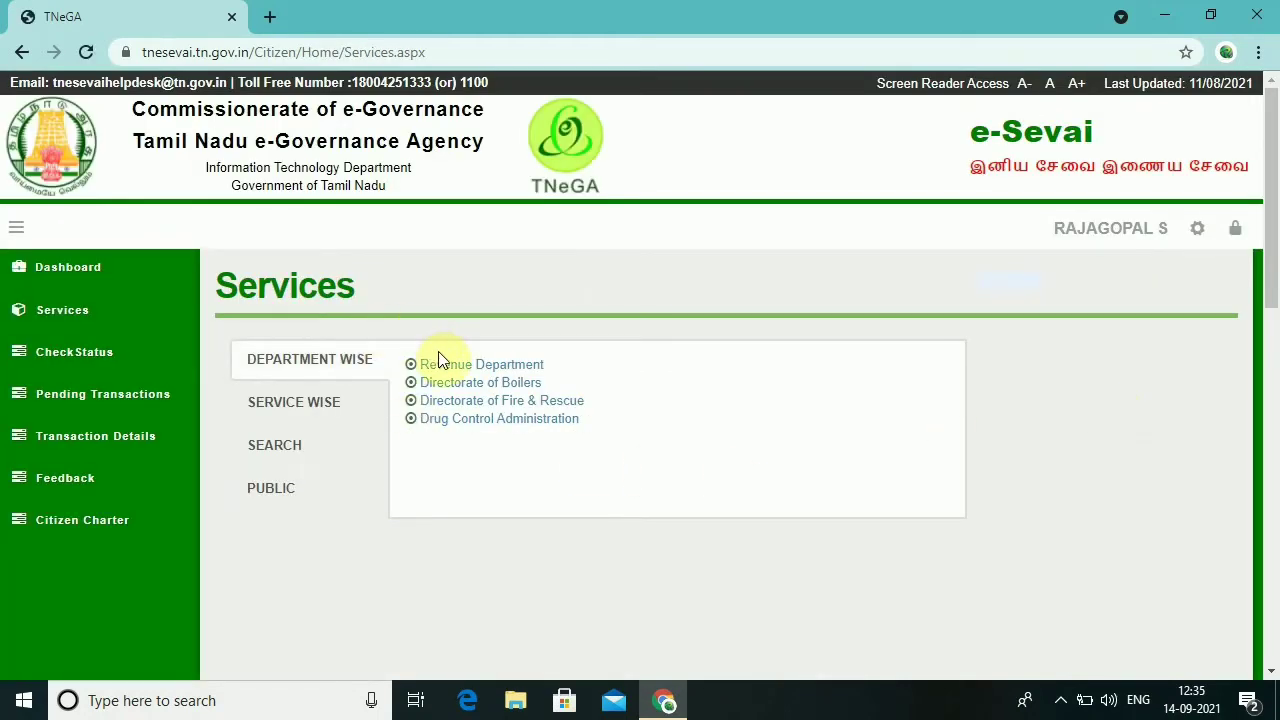
Step: List Revenue Department services 25 per page and select REV-104 First Graduate Certificate
click(540, 366)
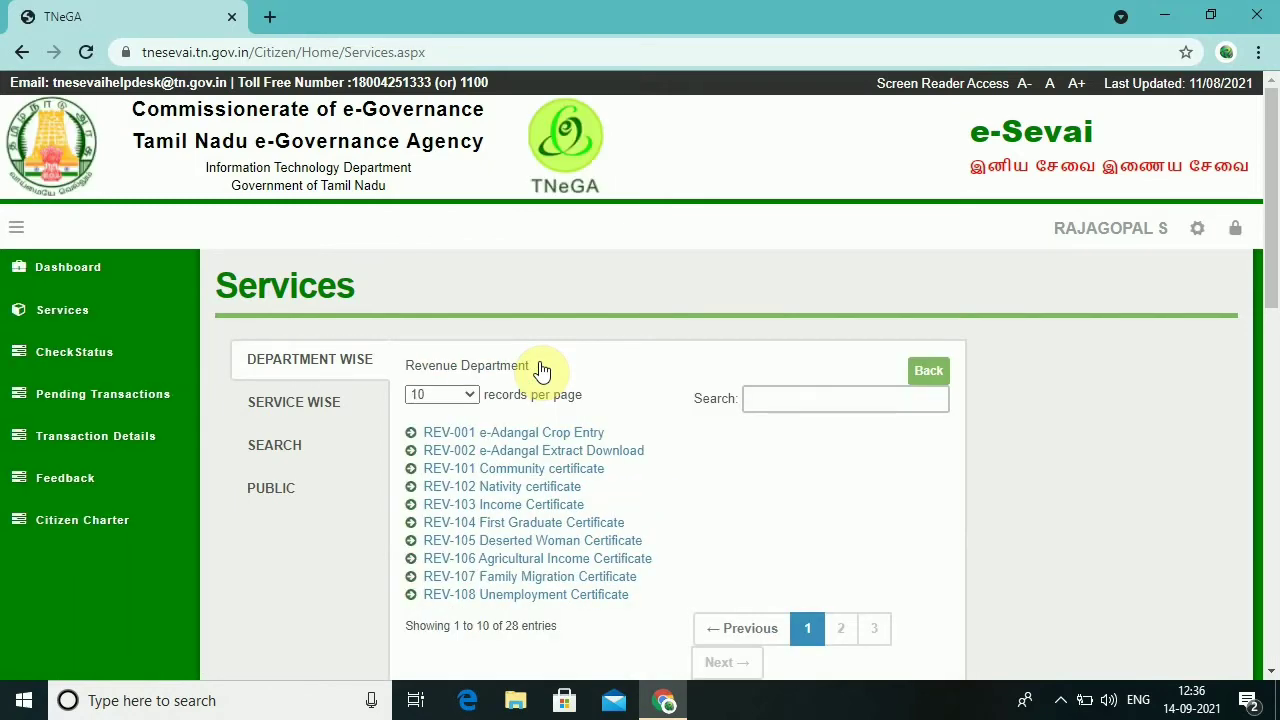
click(468, 398)
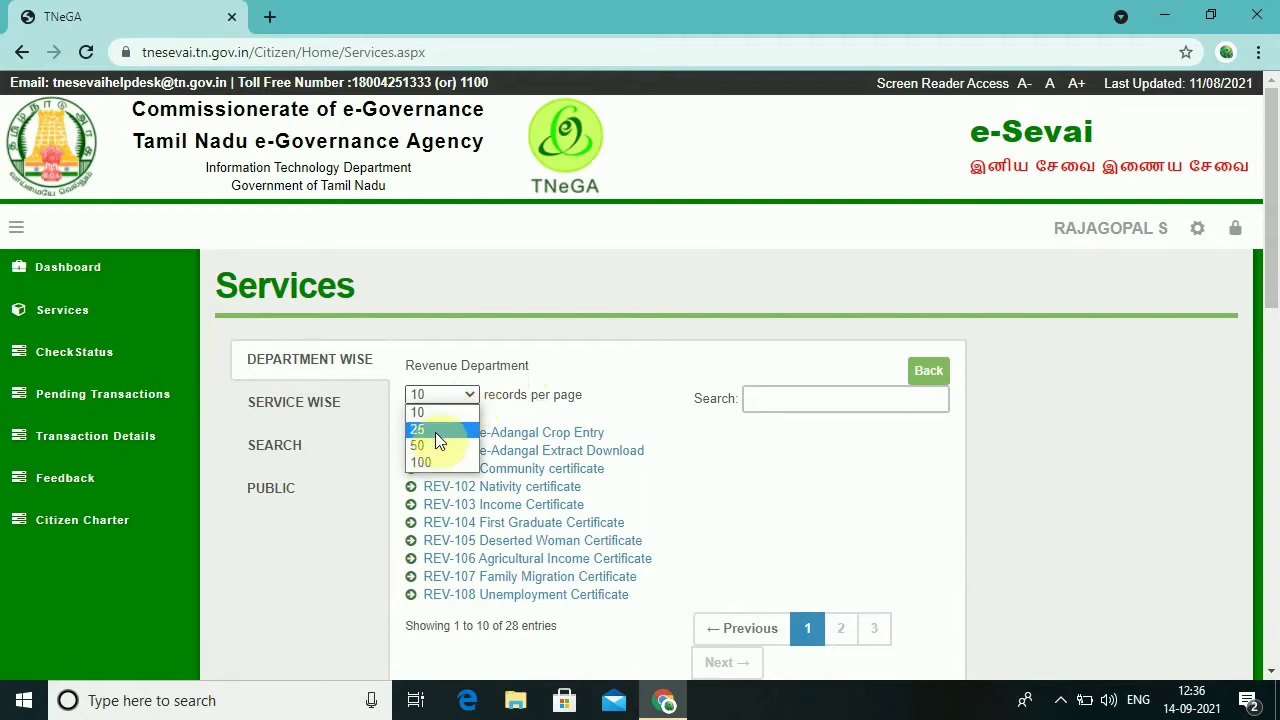
click(435, 432)
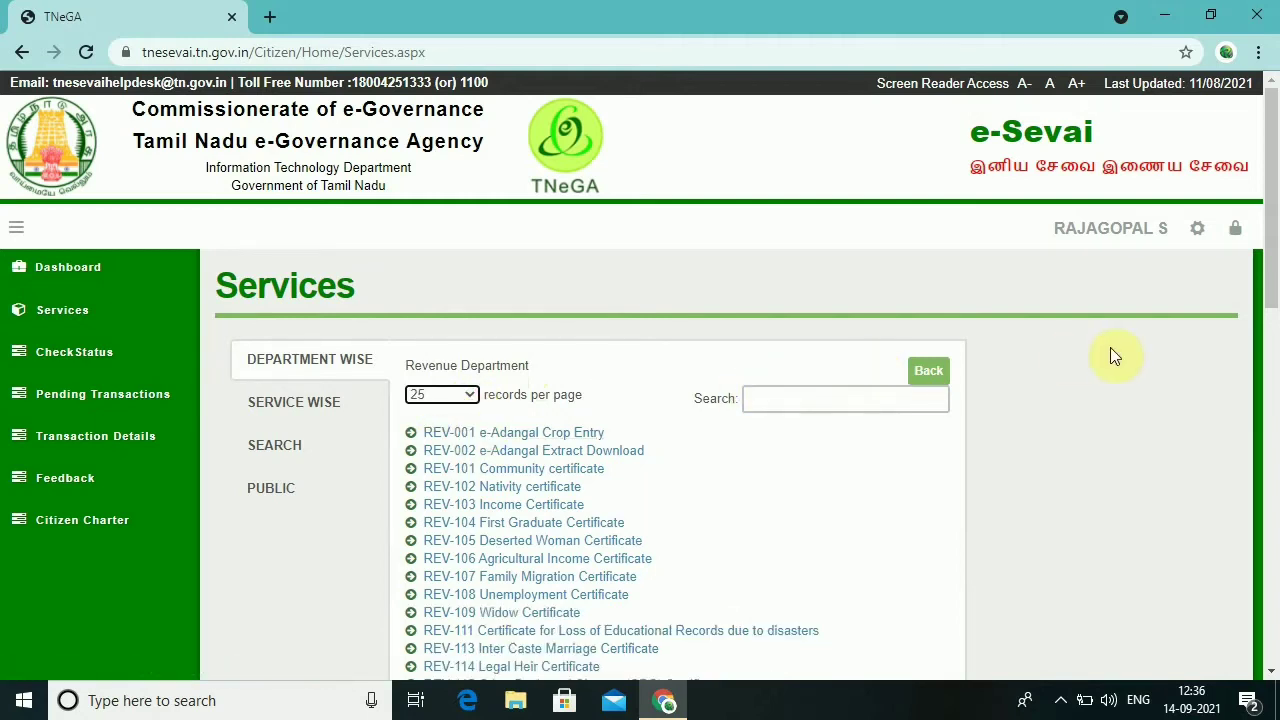
drag(1274, 270, 1276, 343)
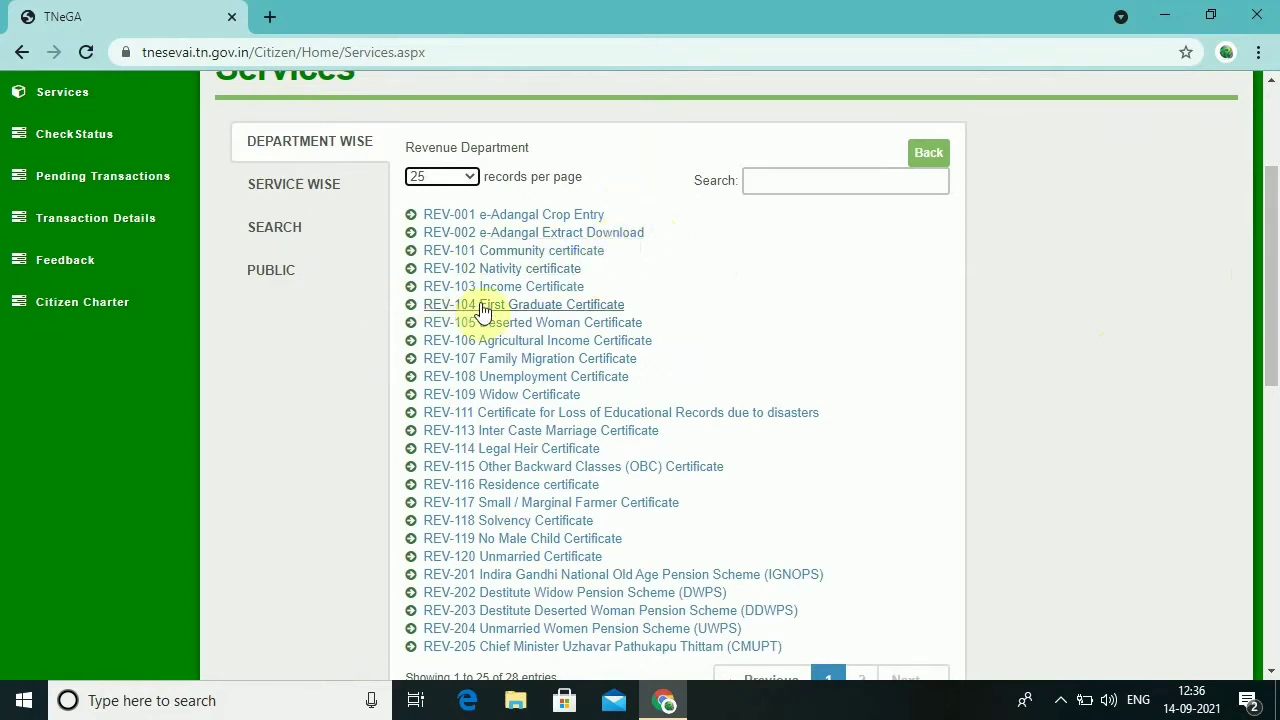
click(560, 310)
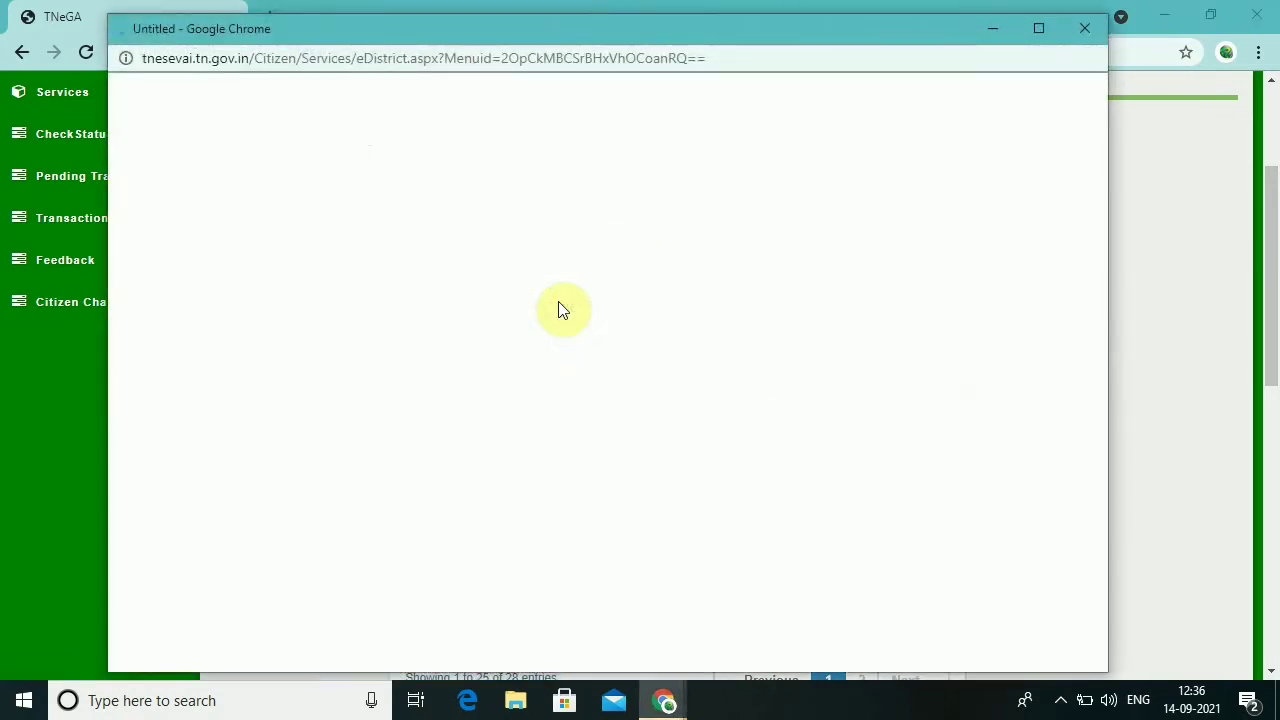
Step: Maximize the service window, review the supporting documents and Rs. 60 fee, then proceed
click(1038, 26)
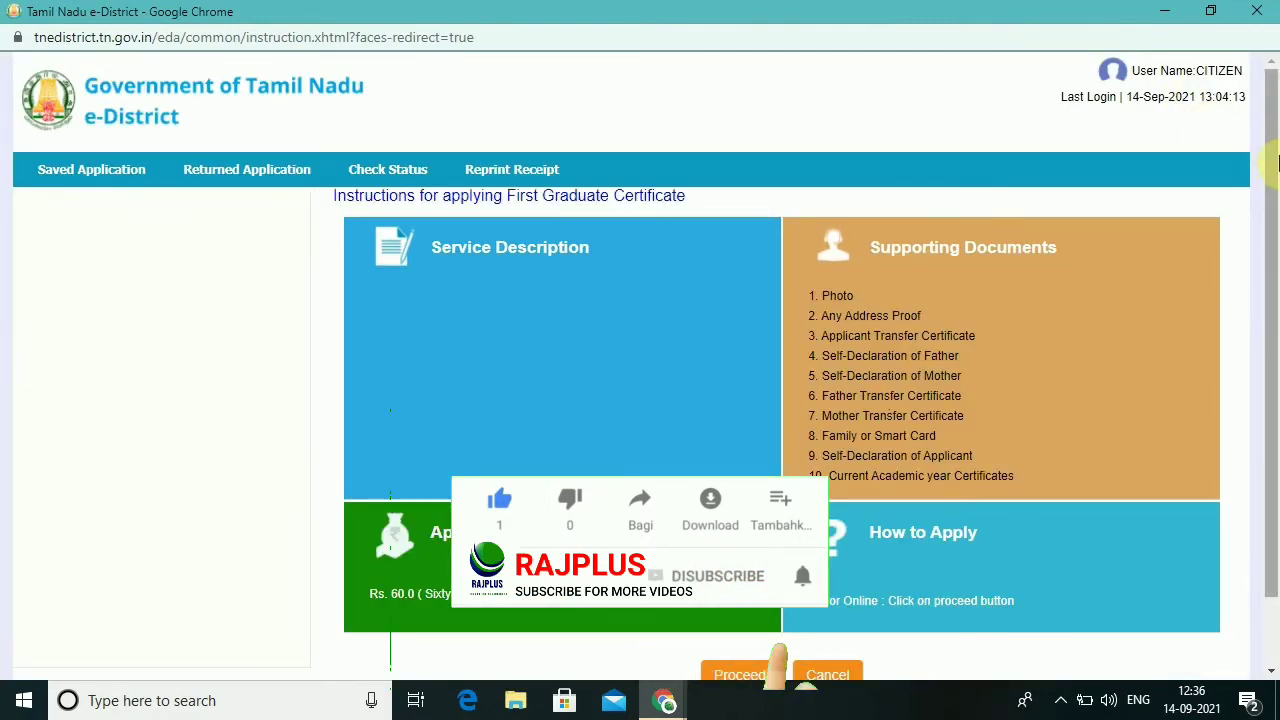
drag(1265, 150, 1276, 207)
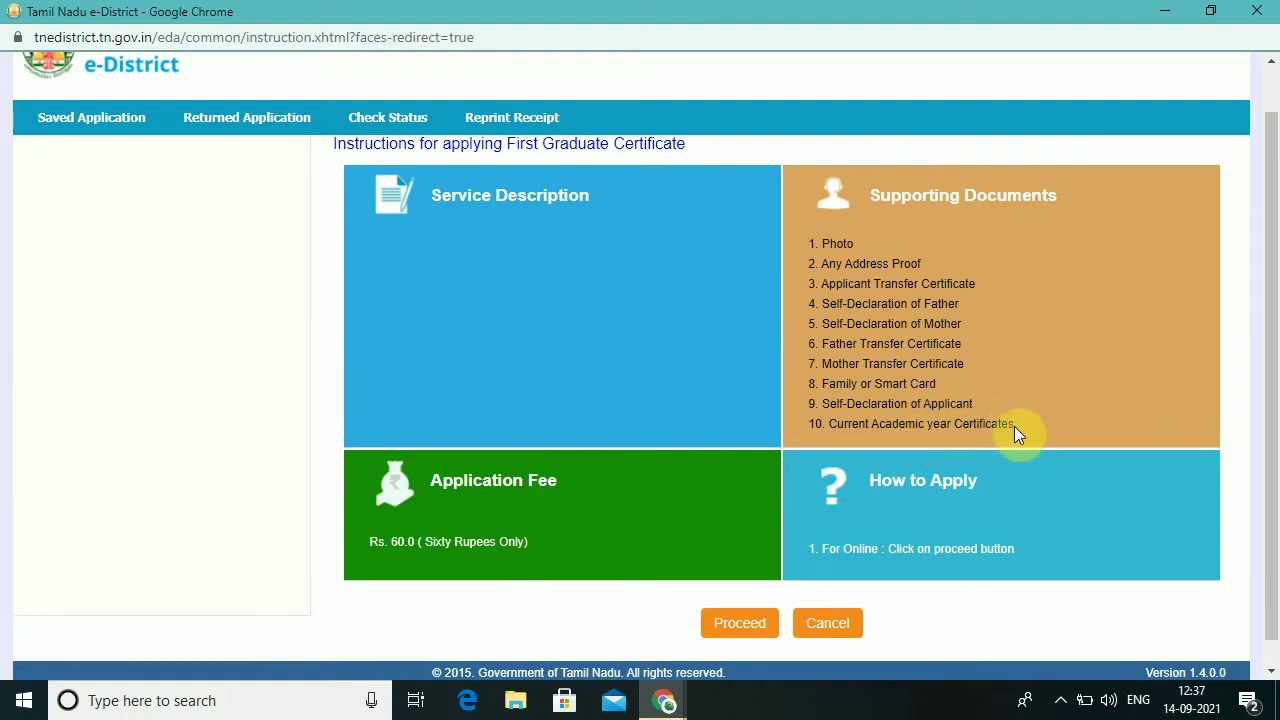
click(733, 627)
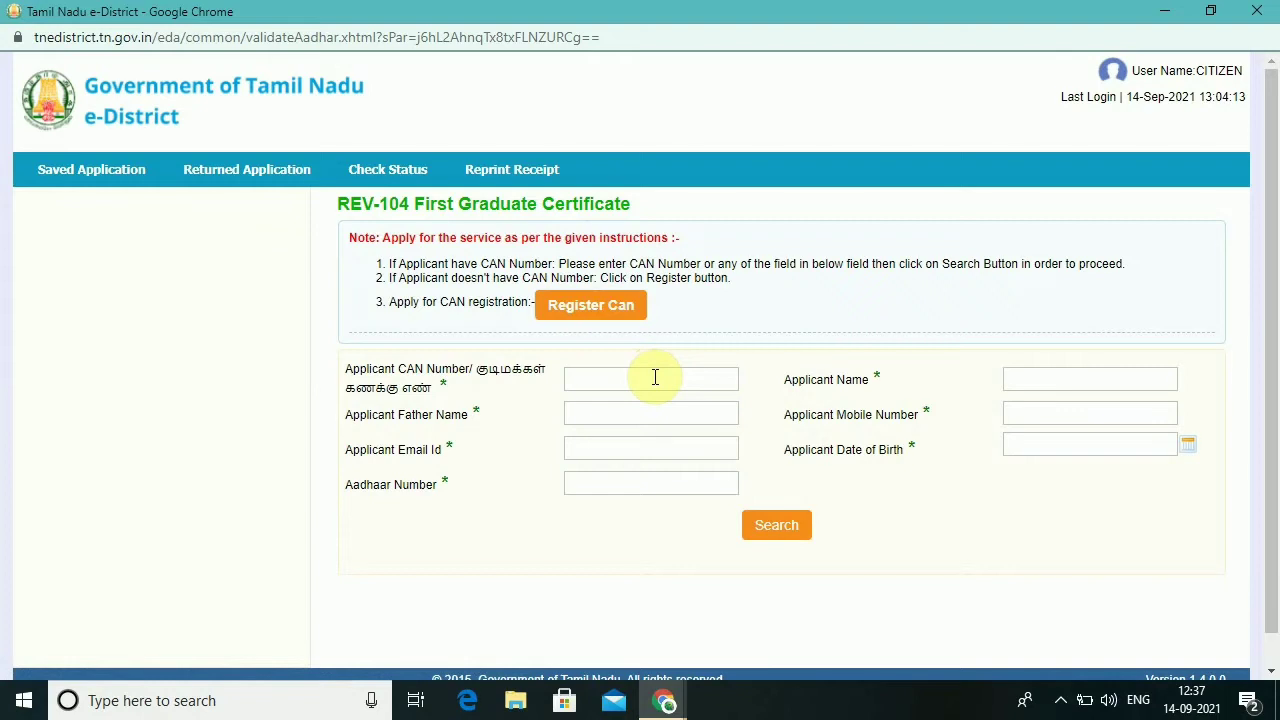
Step: Search the CAN records by the applicant's Aadhaar number to list the matching record
click(574, 487)
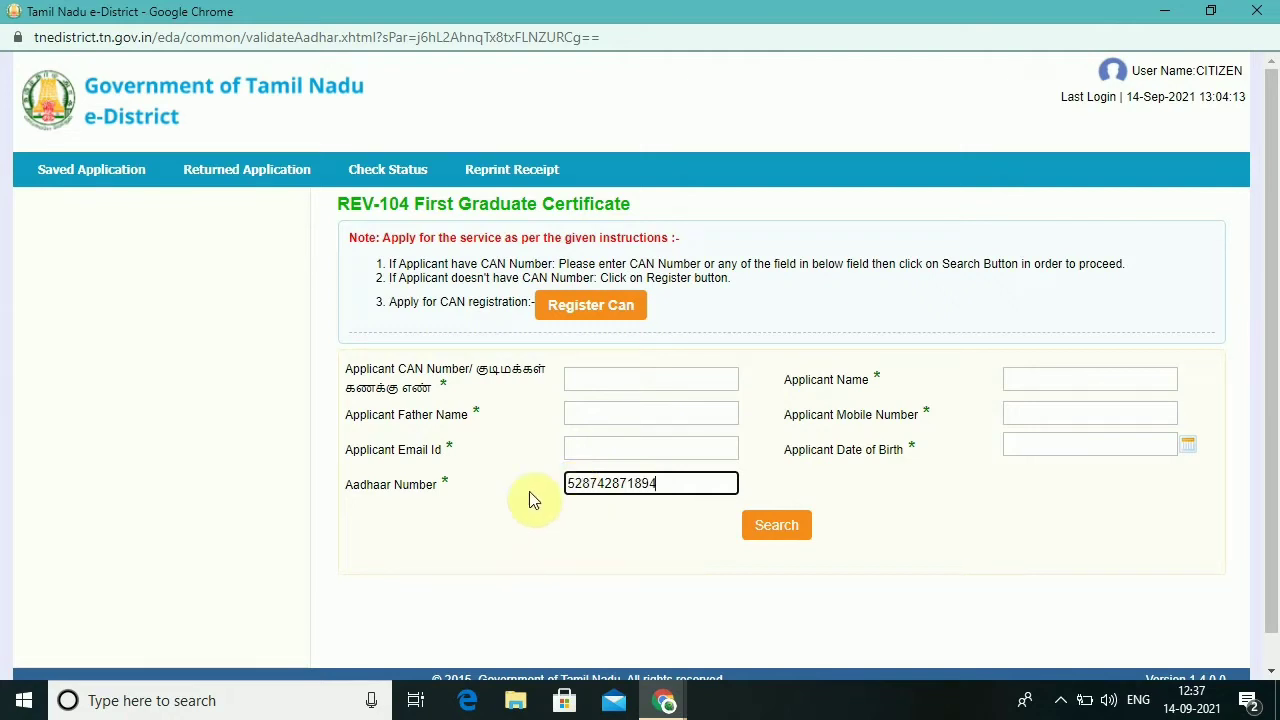
click(778, 530)
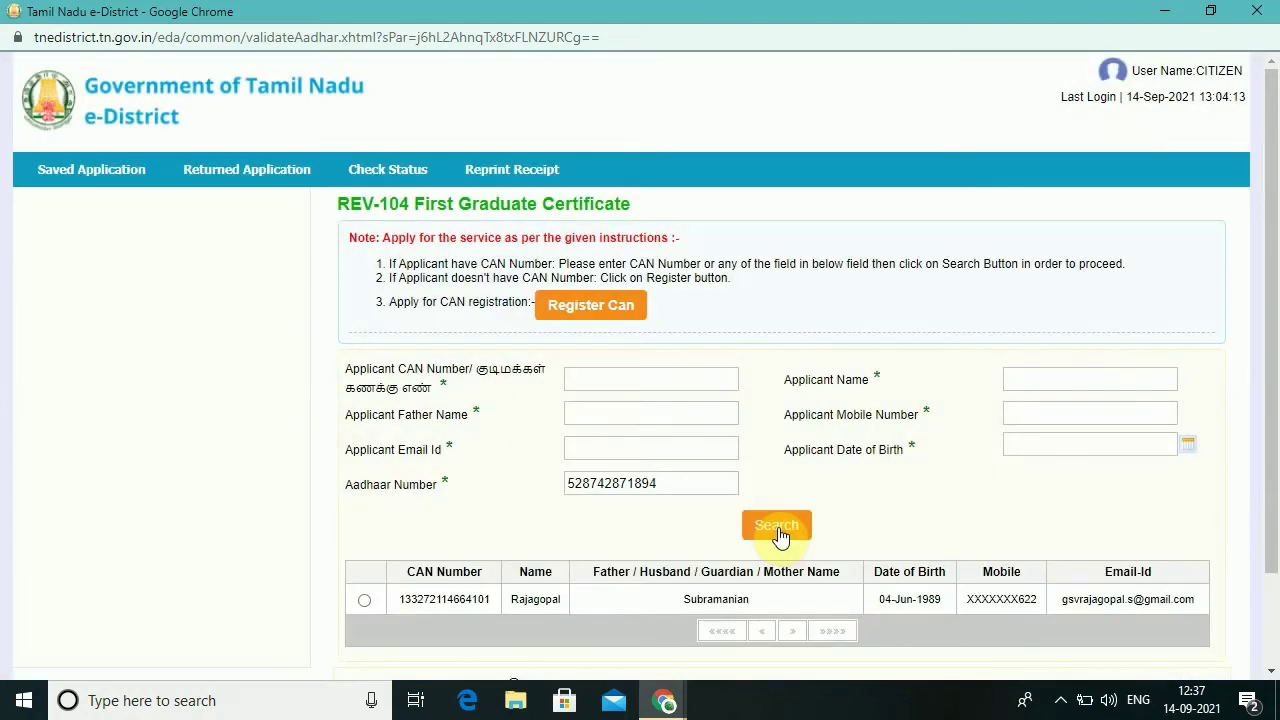
scroll(1277, 390, down, 1)
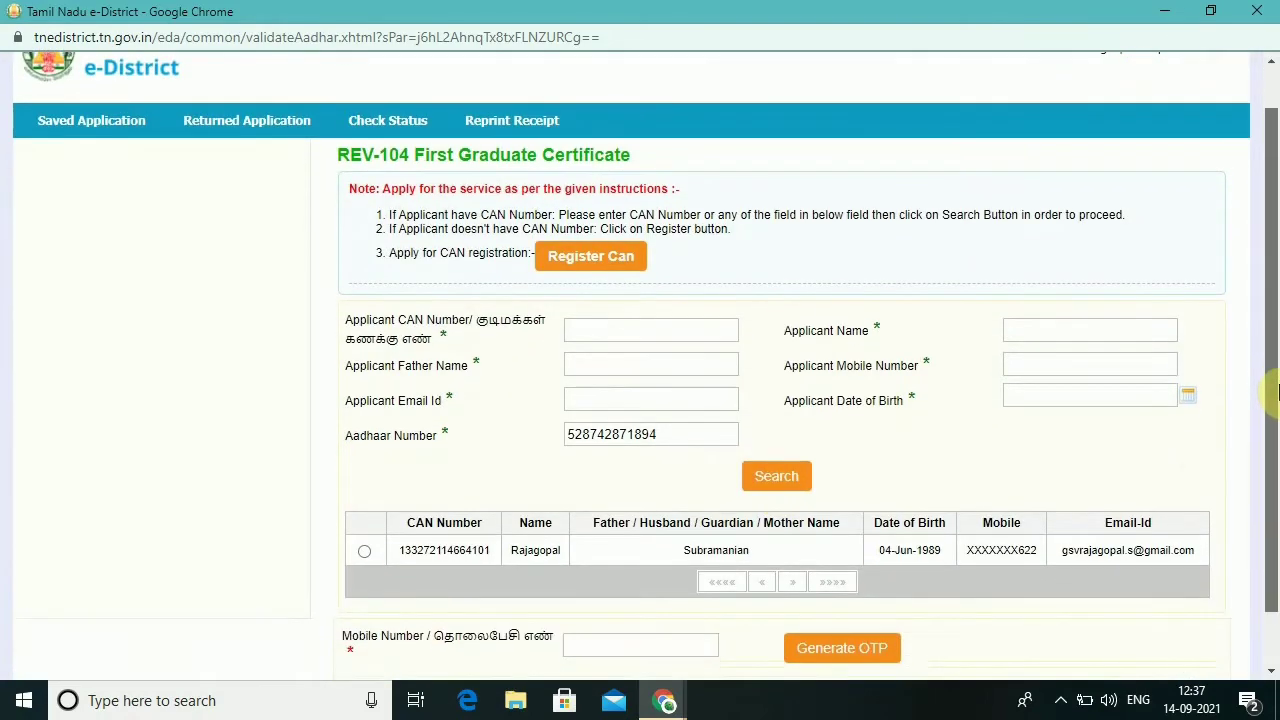
scroll(1277, 390, down, 1)
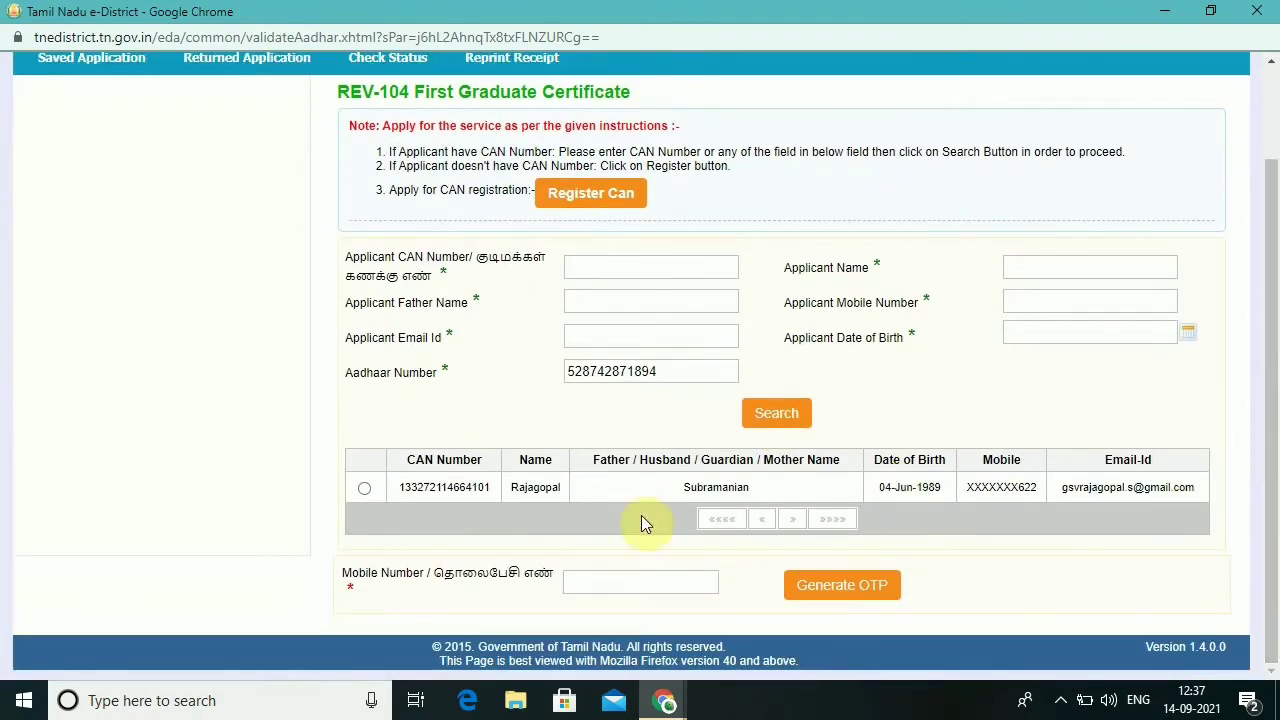
Step: Select the applicant's CAN record and send an OTP to the registered mobile
click(365, 488)
drag(1271, 335, 1277, 450)
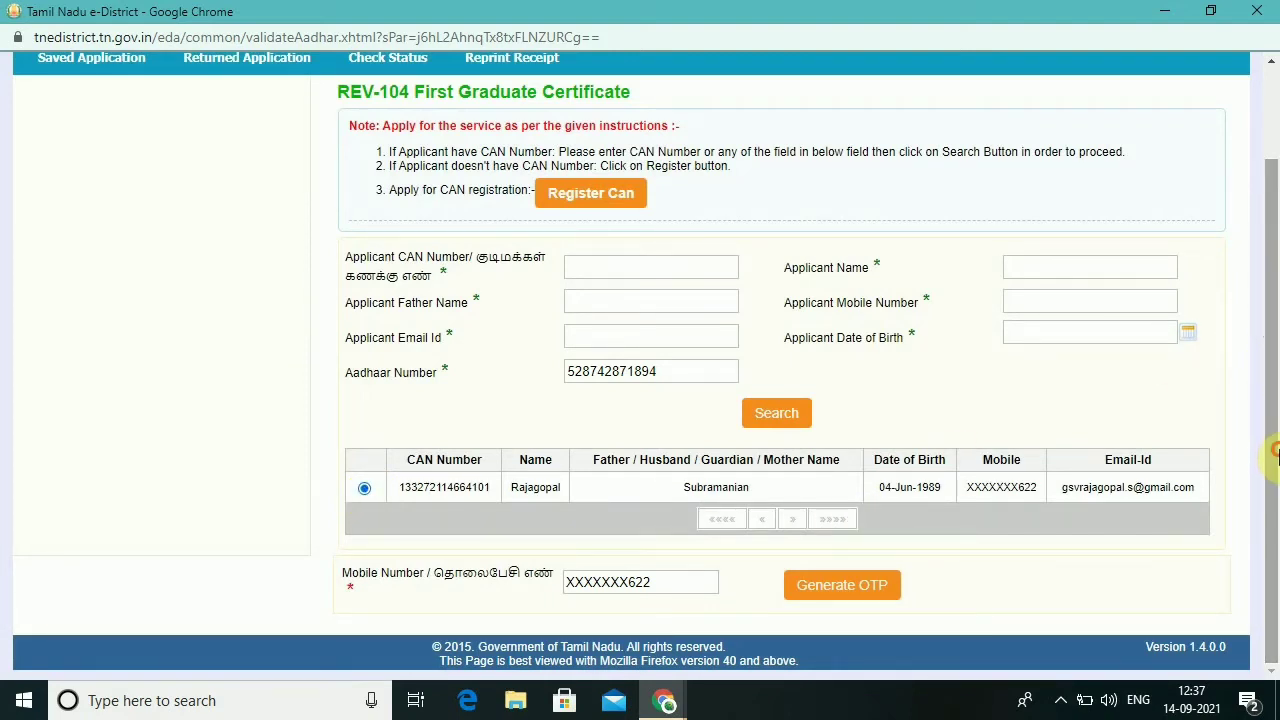
click(822, 590)
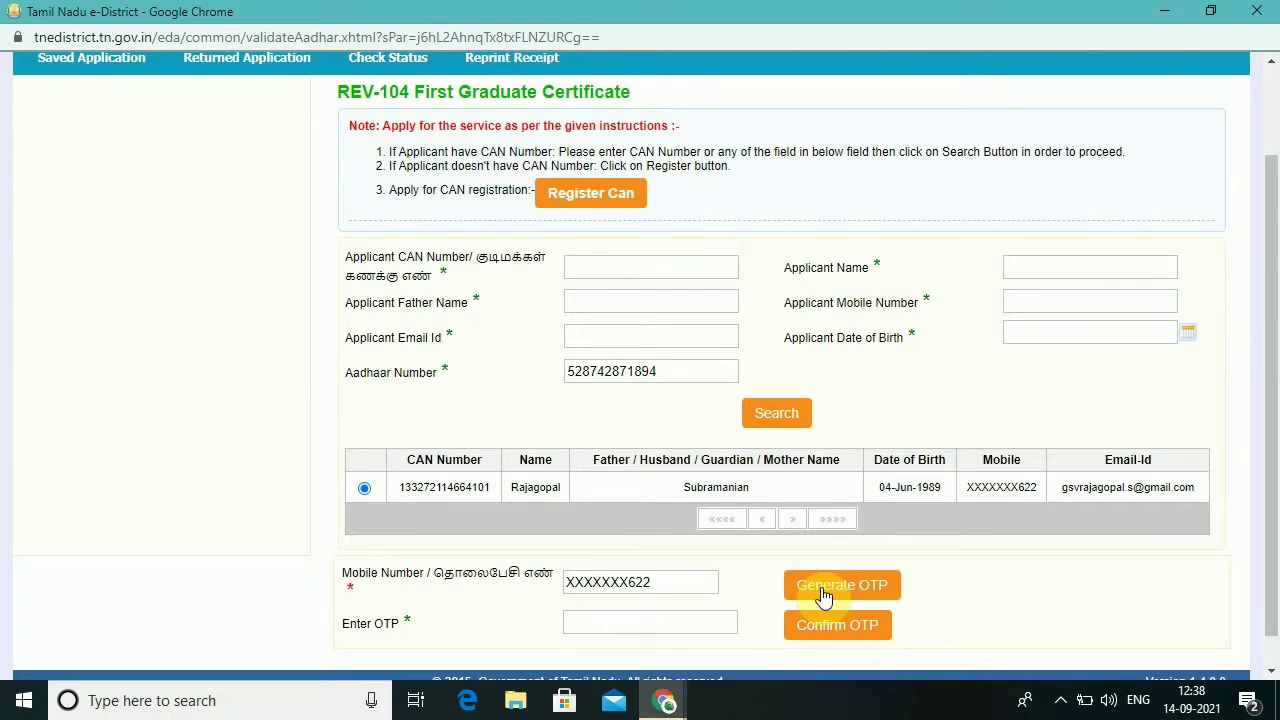
Step: Enter the received OTP, confirm it, and proceed to the application form
scroll(822, 597, down, 1)
click(620, 588)
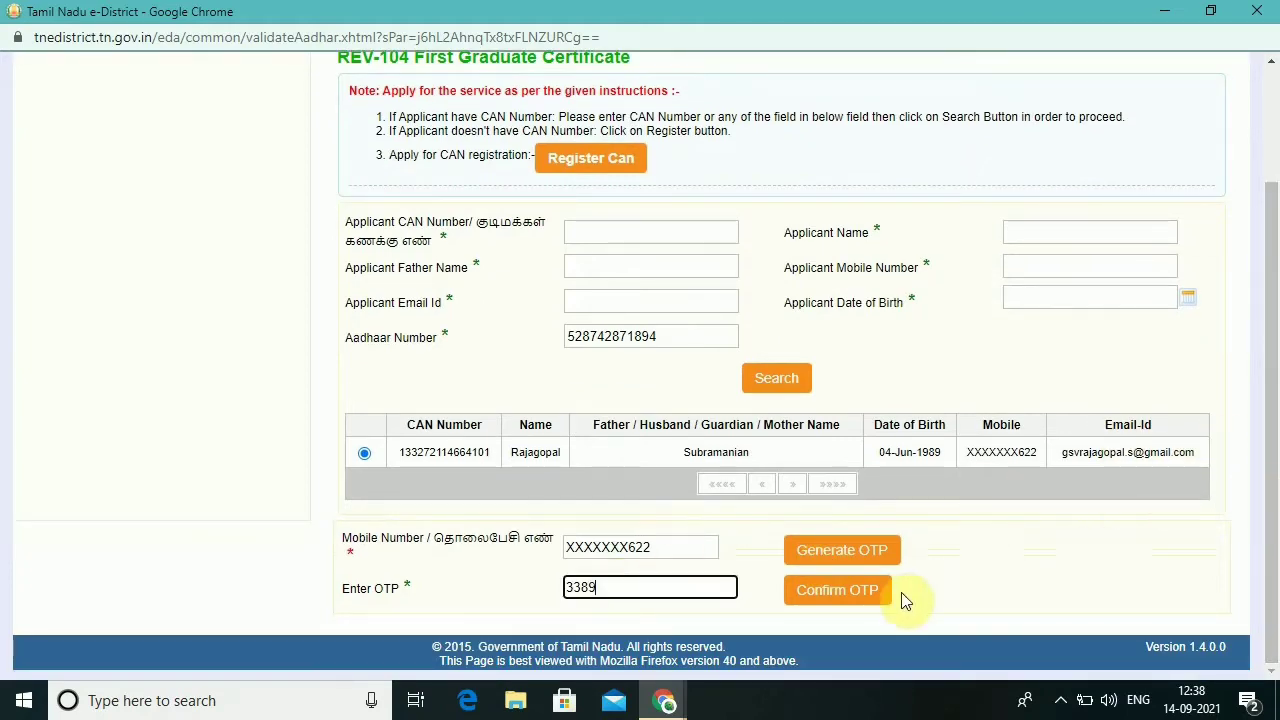
click(855, 590)
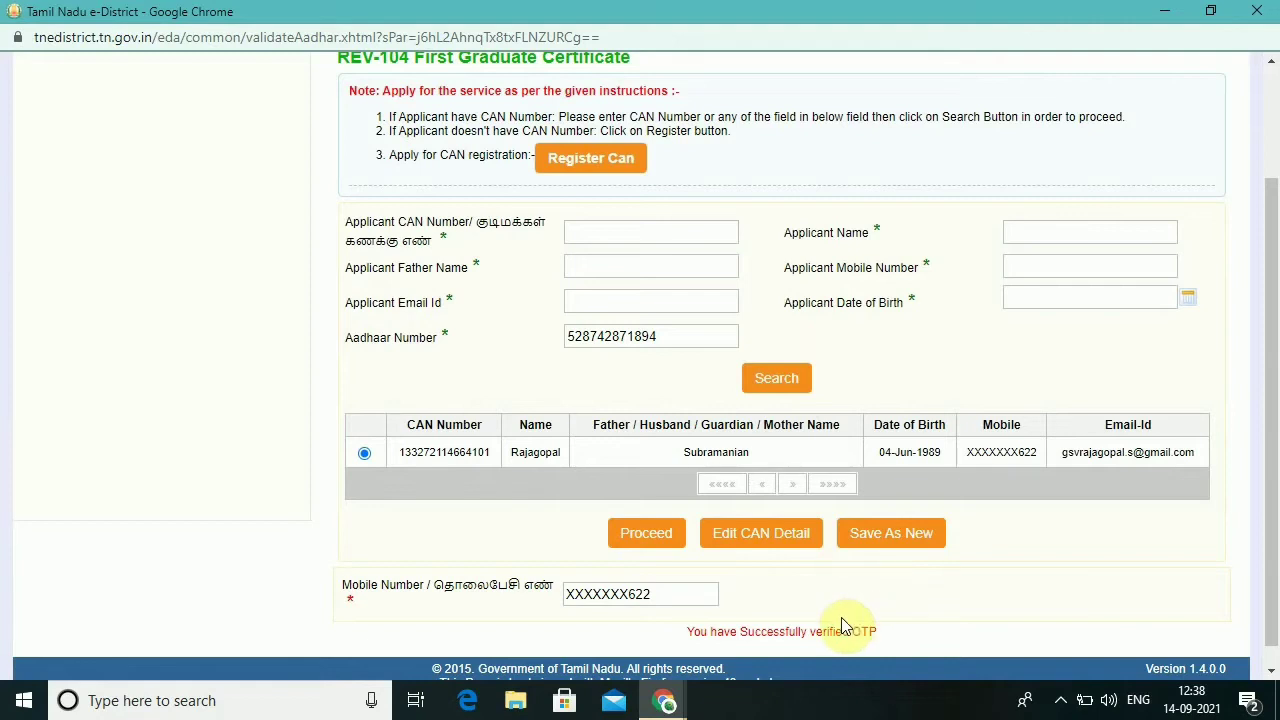
scroll(878, 573, down, 1)
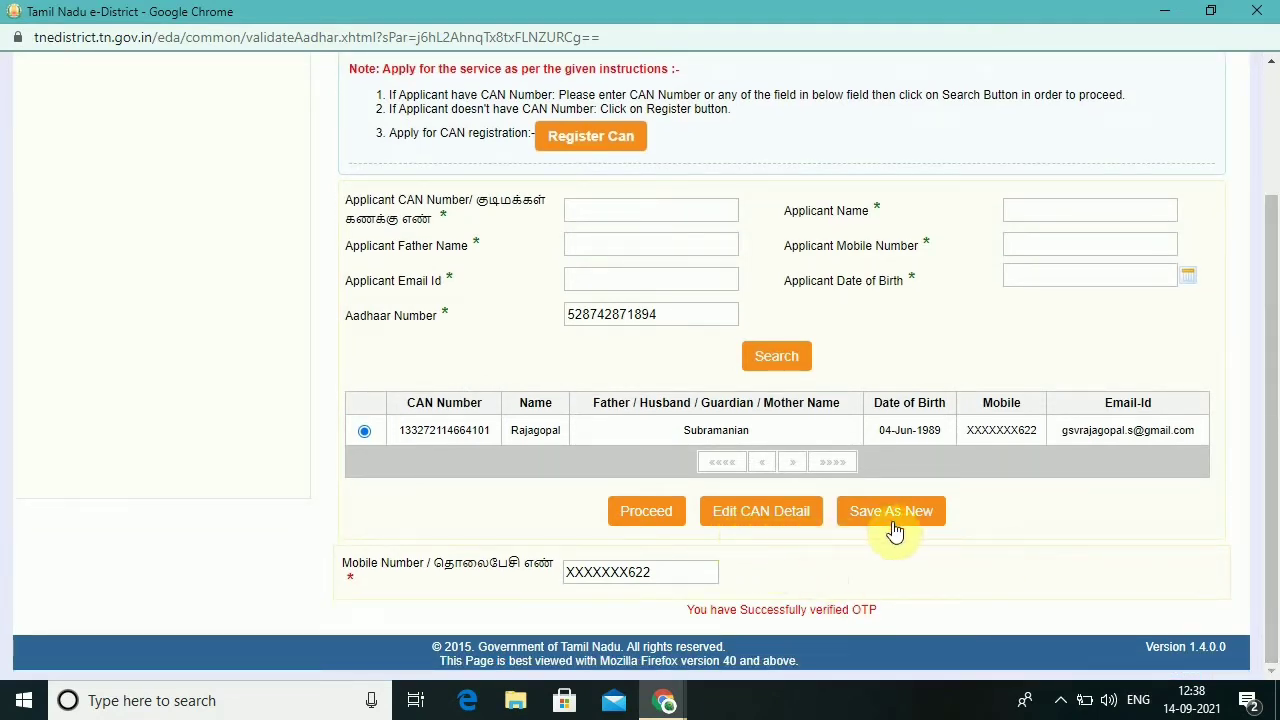
click(643, 511)
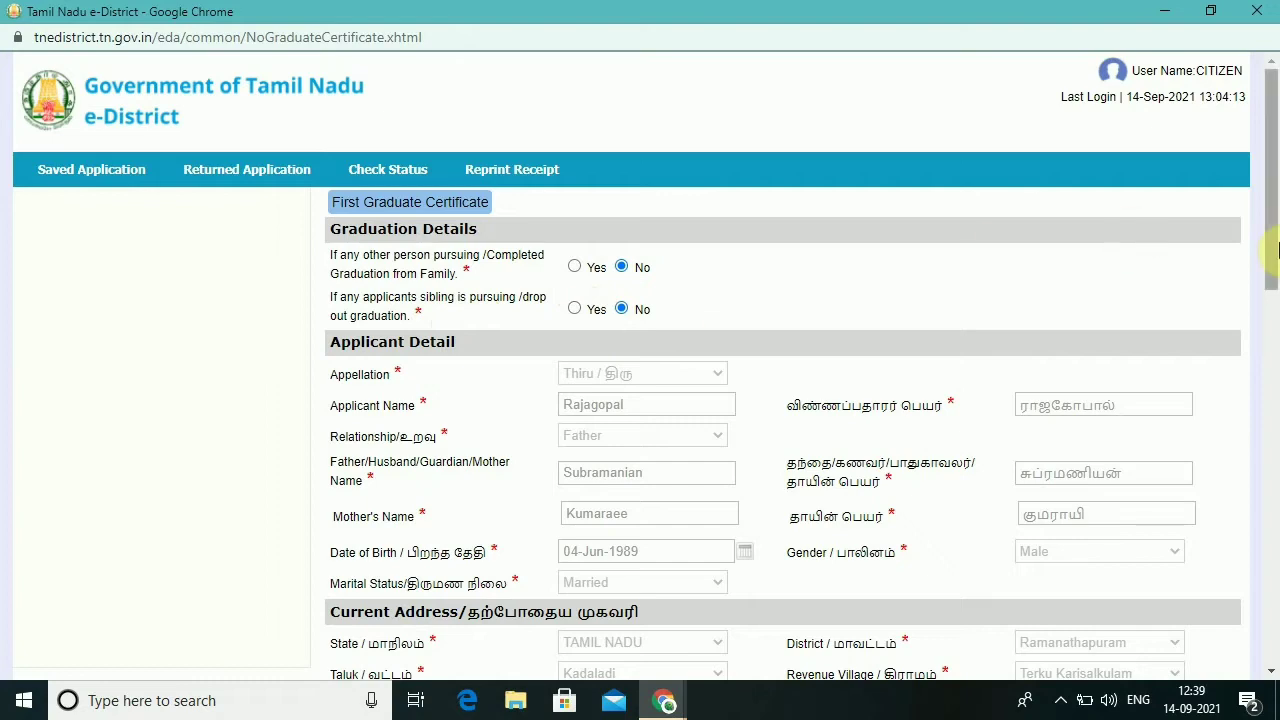
Step: Scroll down past the prefilled applicant and address details to Details of Family Members
drag(1273, 245, 1276, 340)
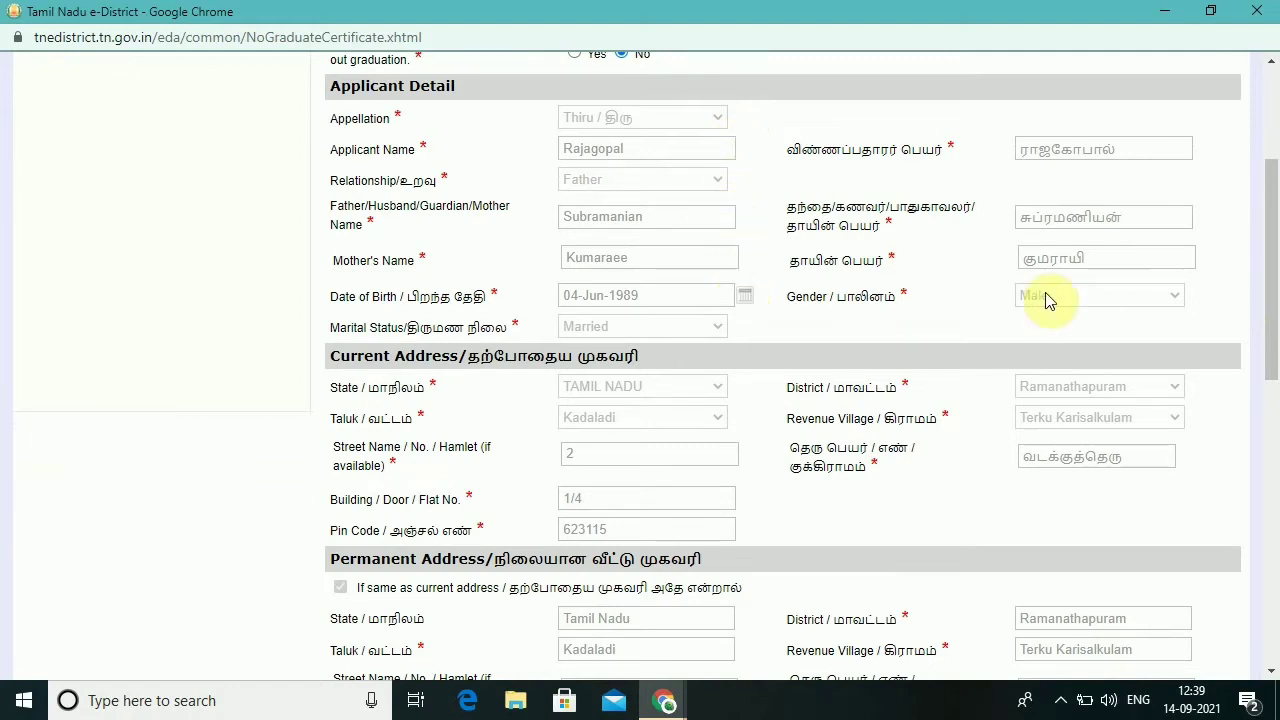
drag(1266, 271, 1276, 353)
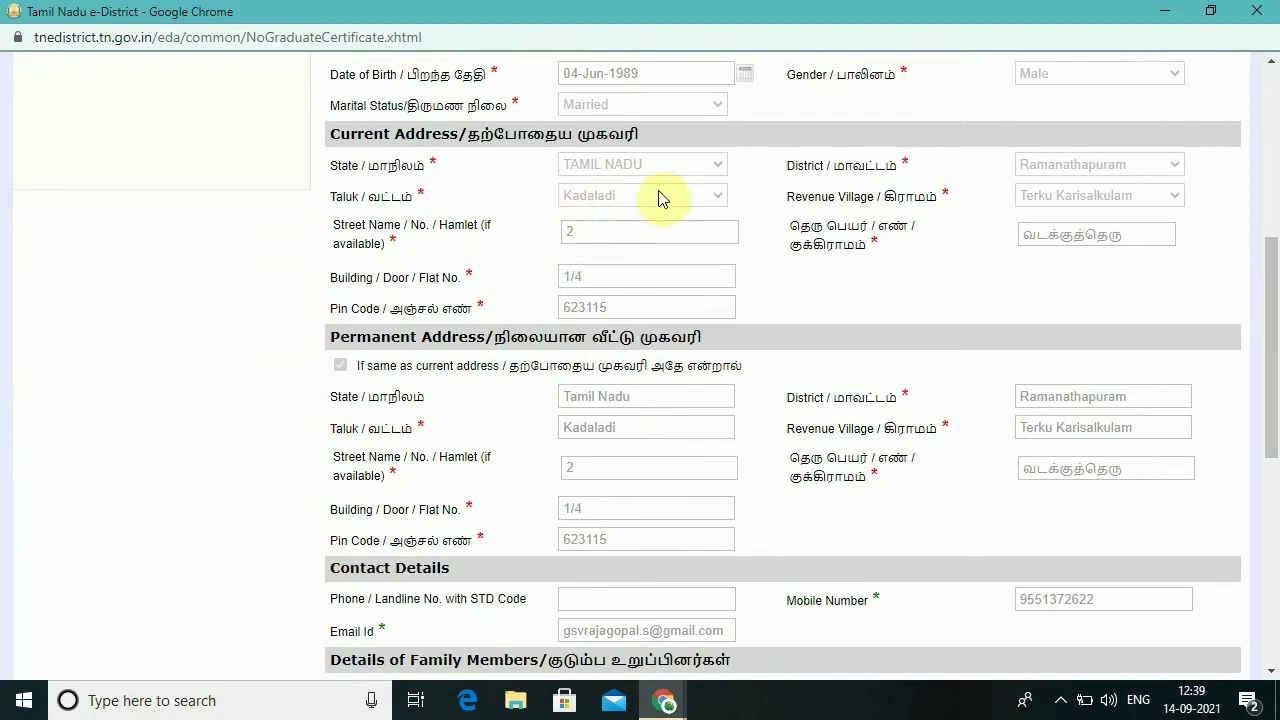
drag(1276, 262, 1276, 305)
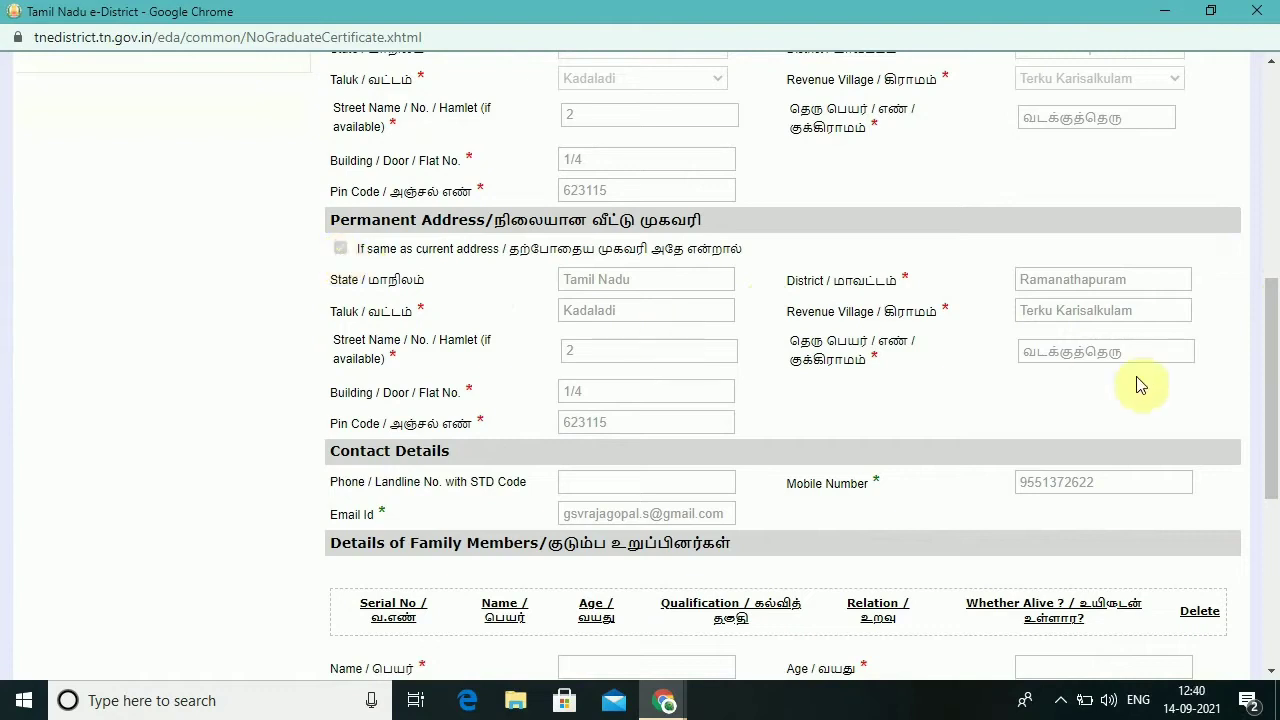
drag(1271, 320, 1276, 480)
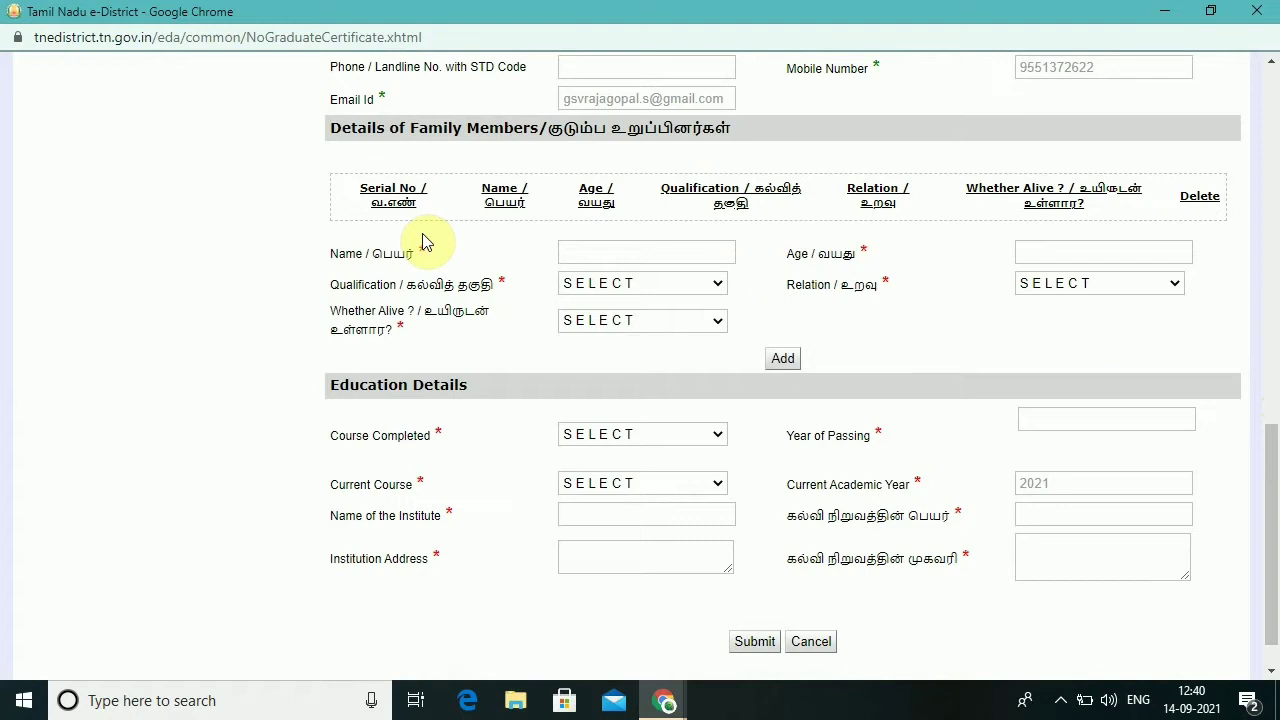
Step: Add the father as row 1: age 58, 10th/12th Standard qualification, not alive
click(590, 251)
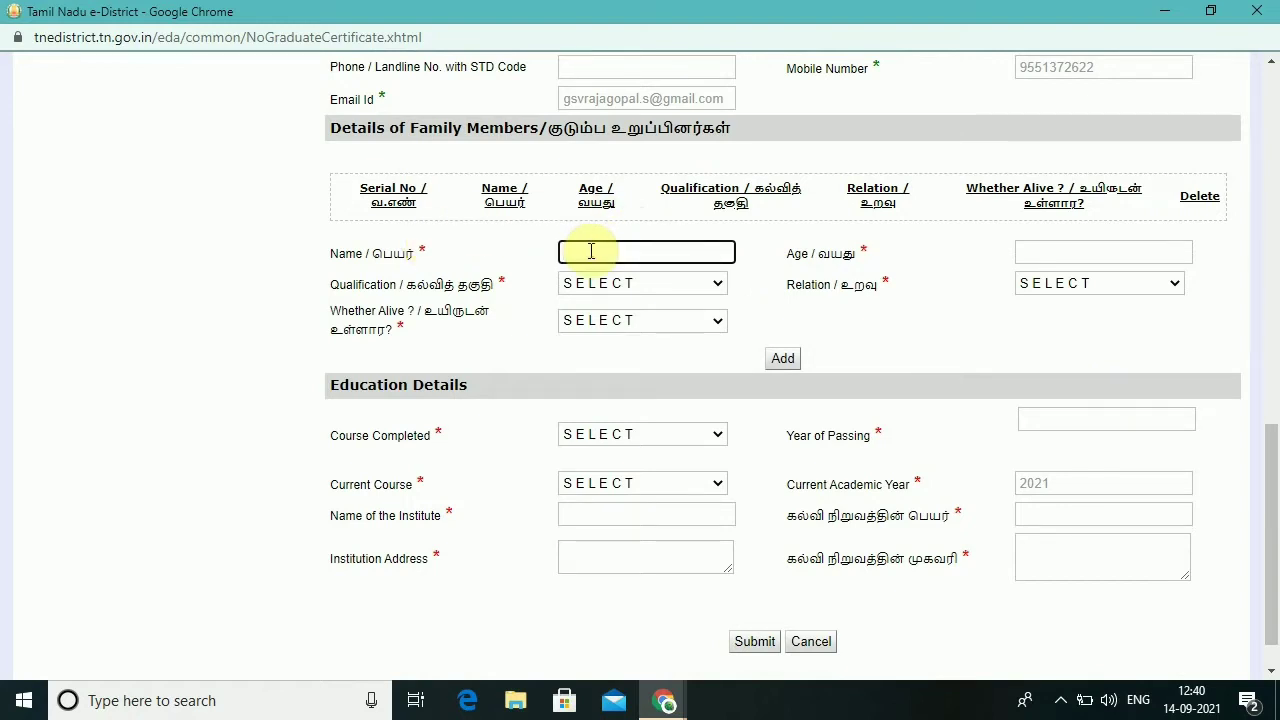
text(SUBRAMANIAN)
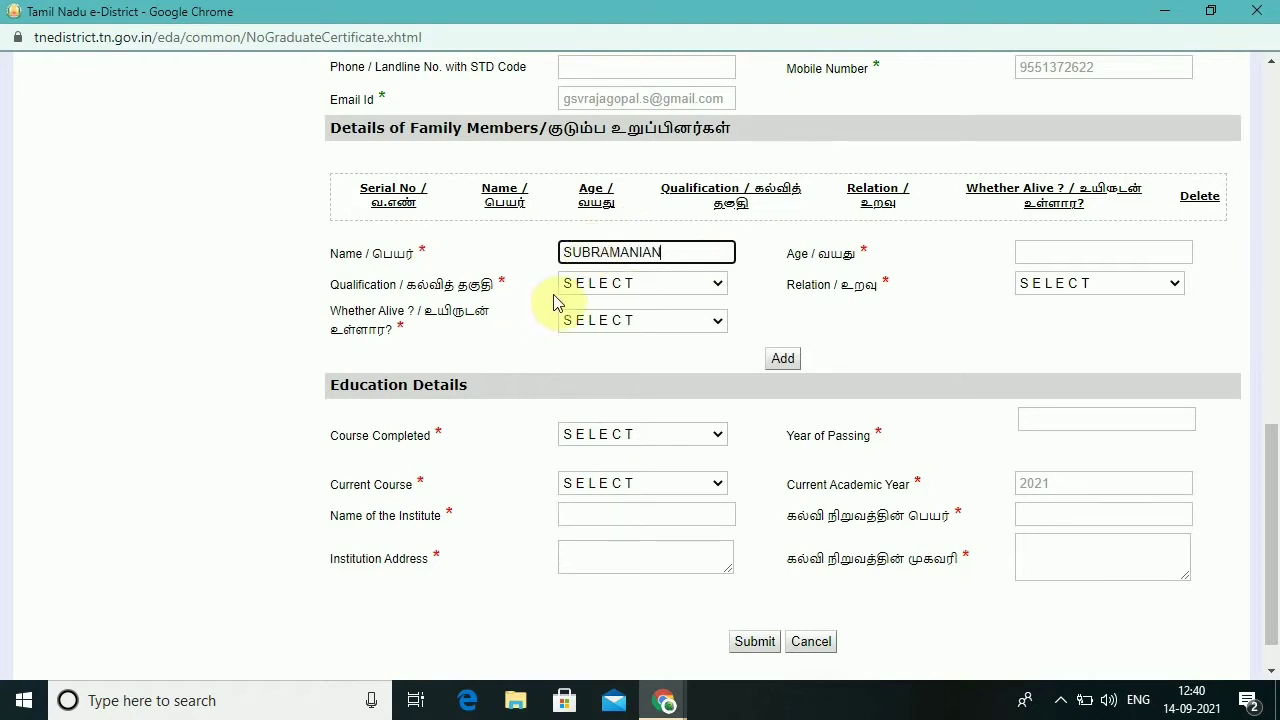
click(666, 286)
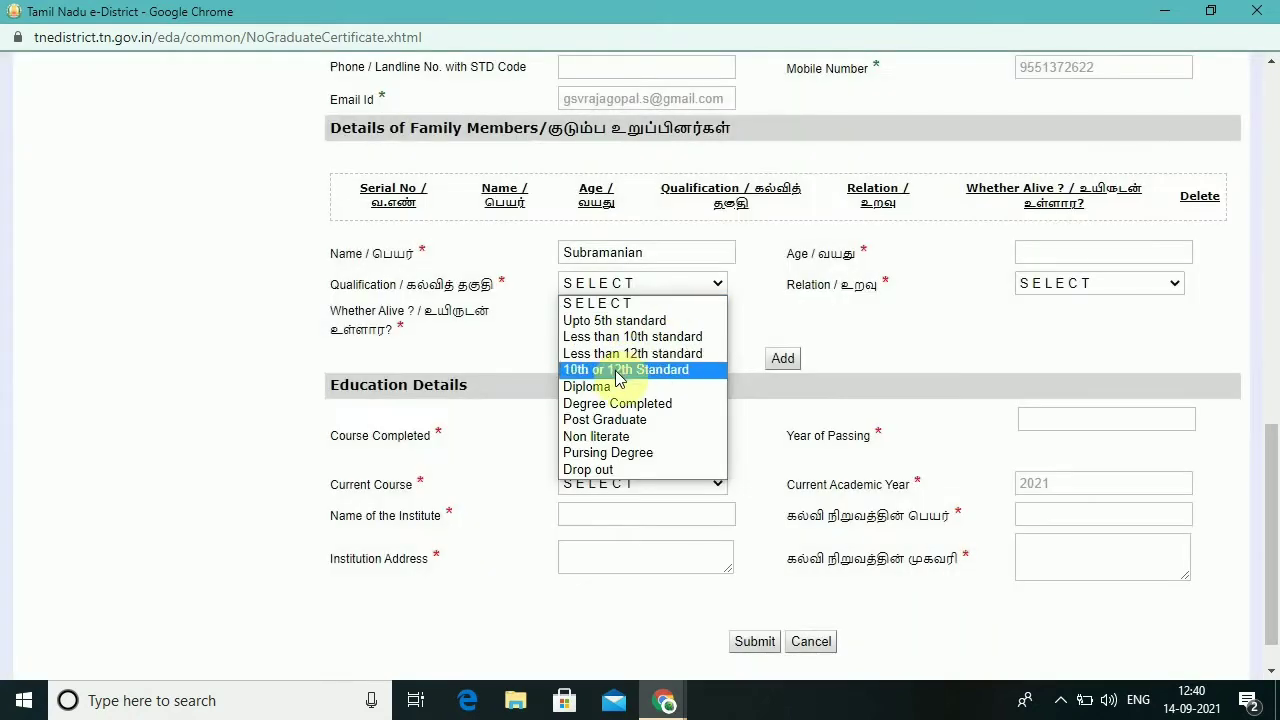
click(618, 370)
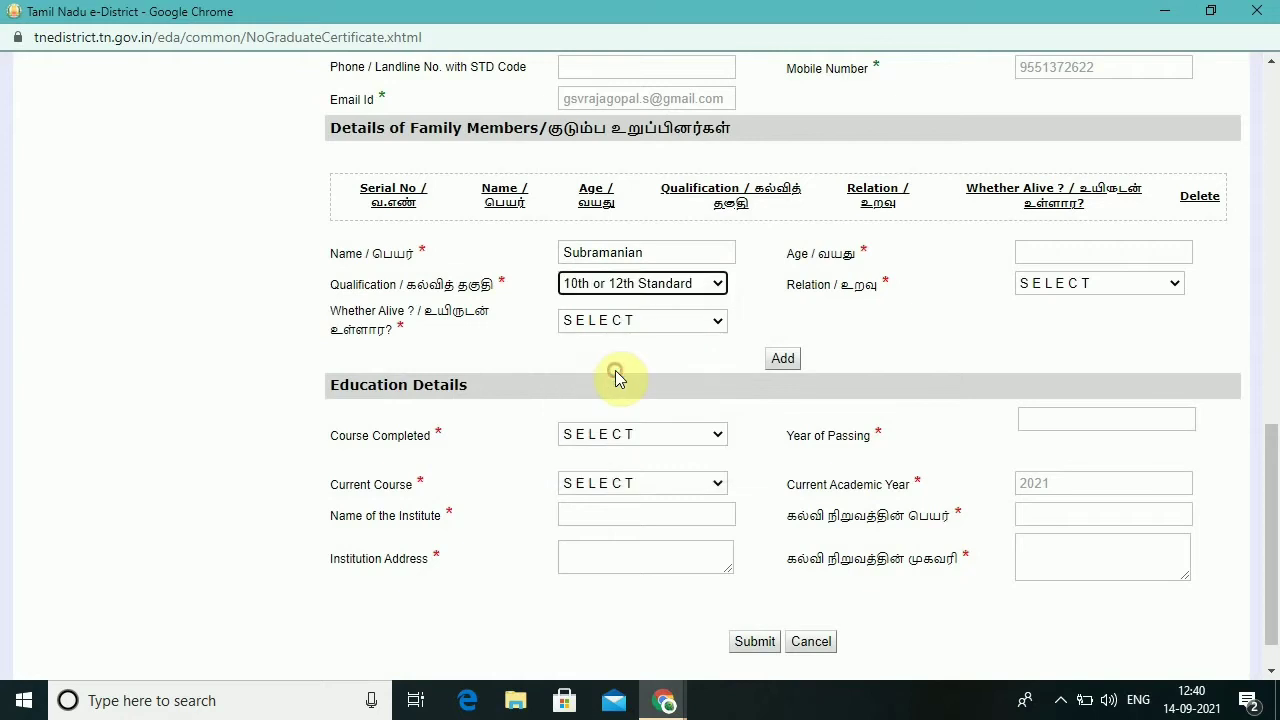
click(643, 326)
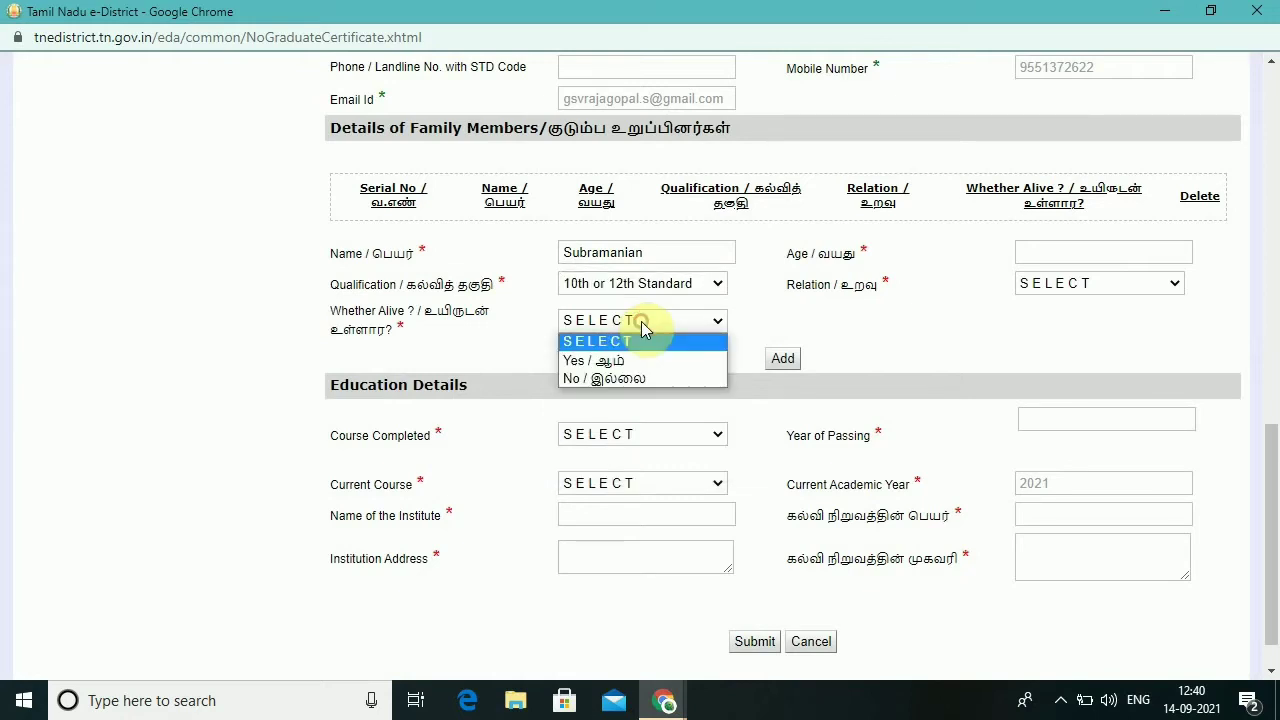
click(609, 379)
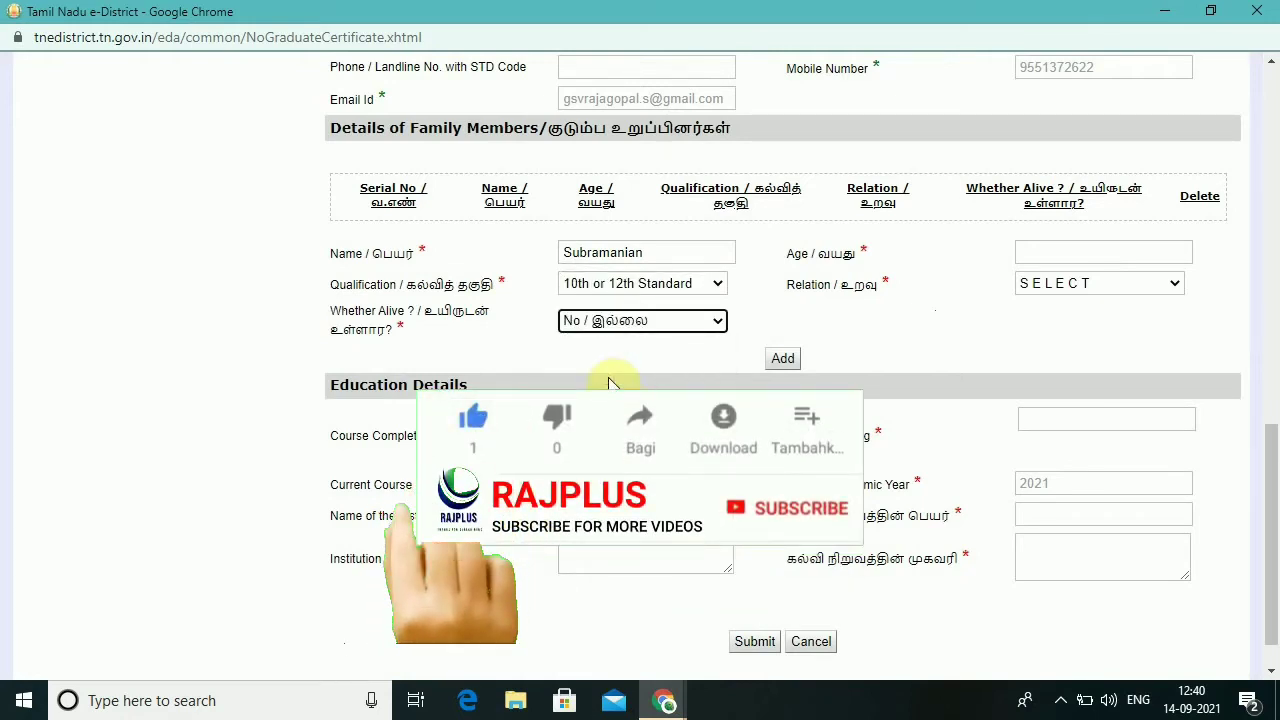
click(1029, 248)
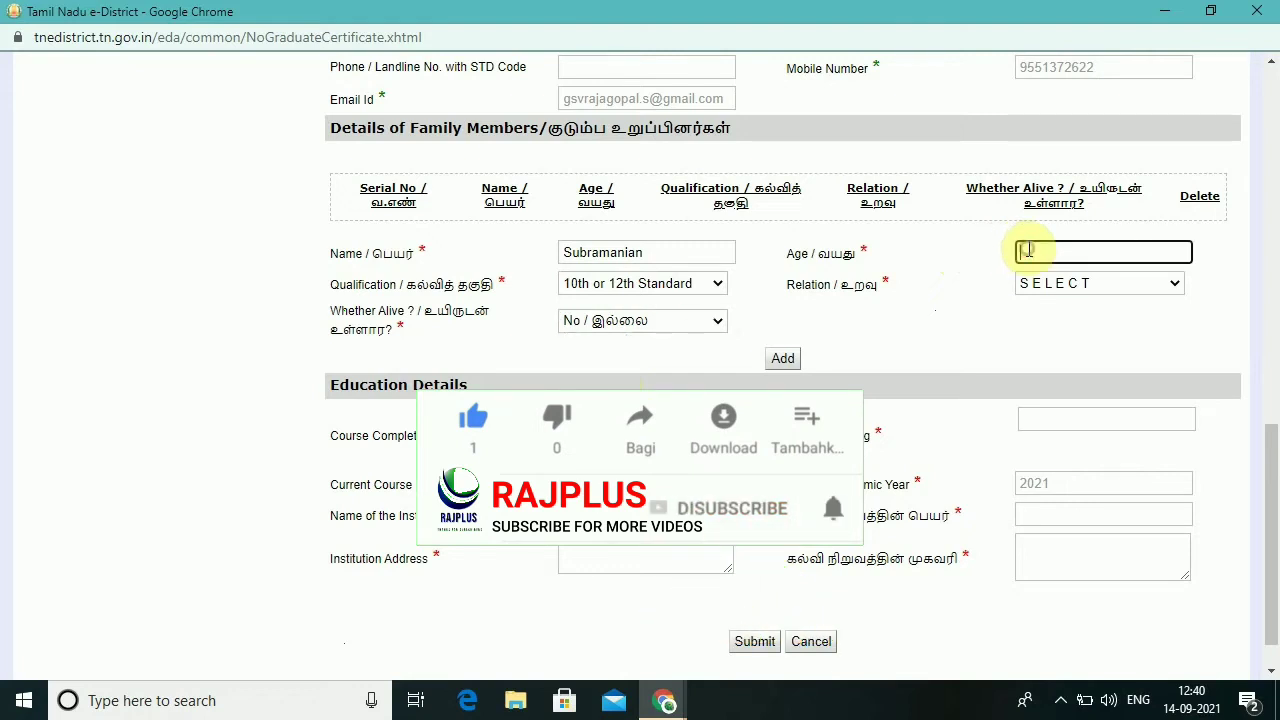
text(5)
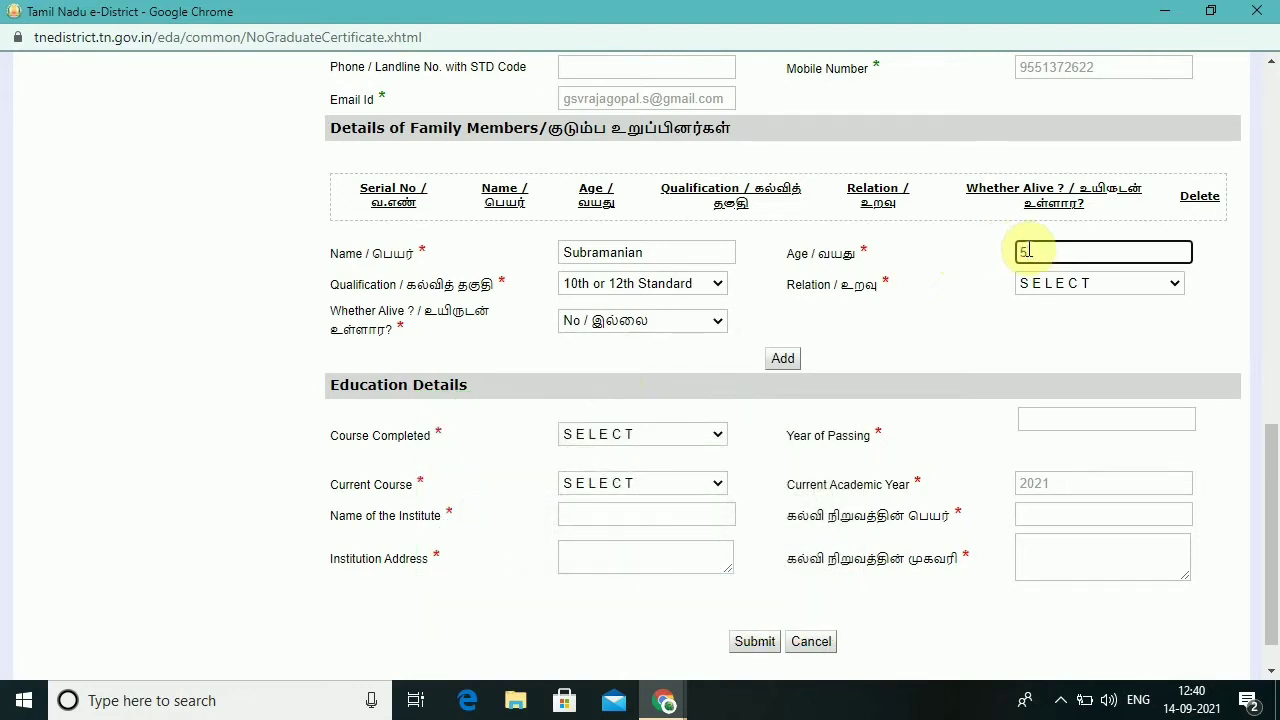
text(8)
click(1051, 283)
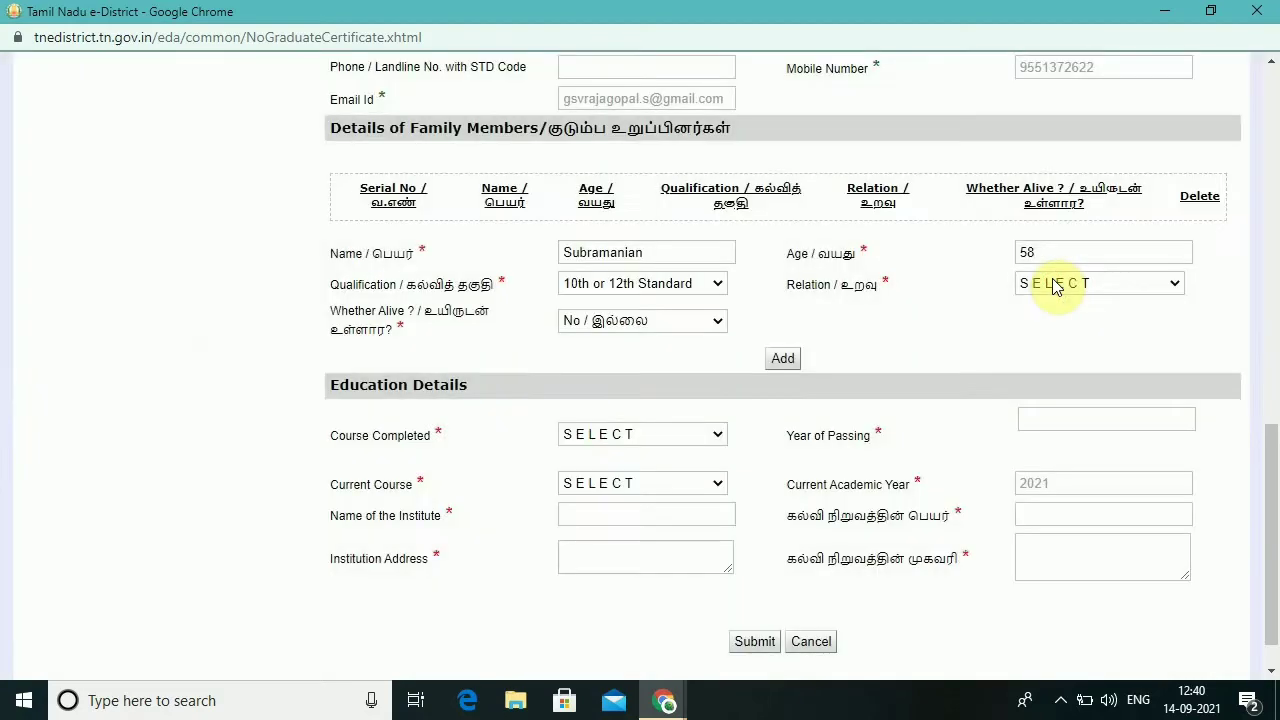
click(1054, 284)
click(1060, 358)
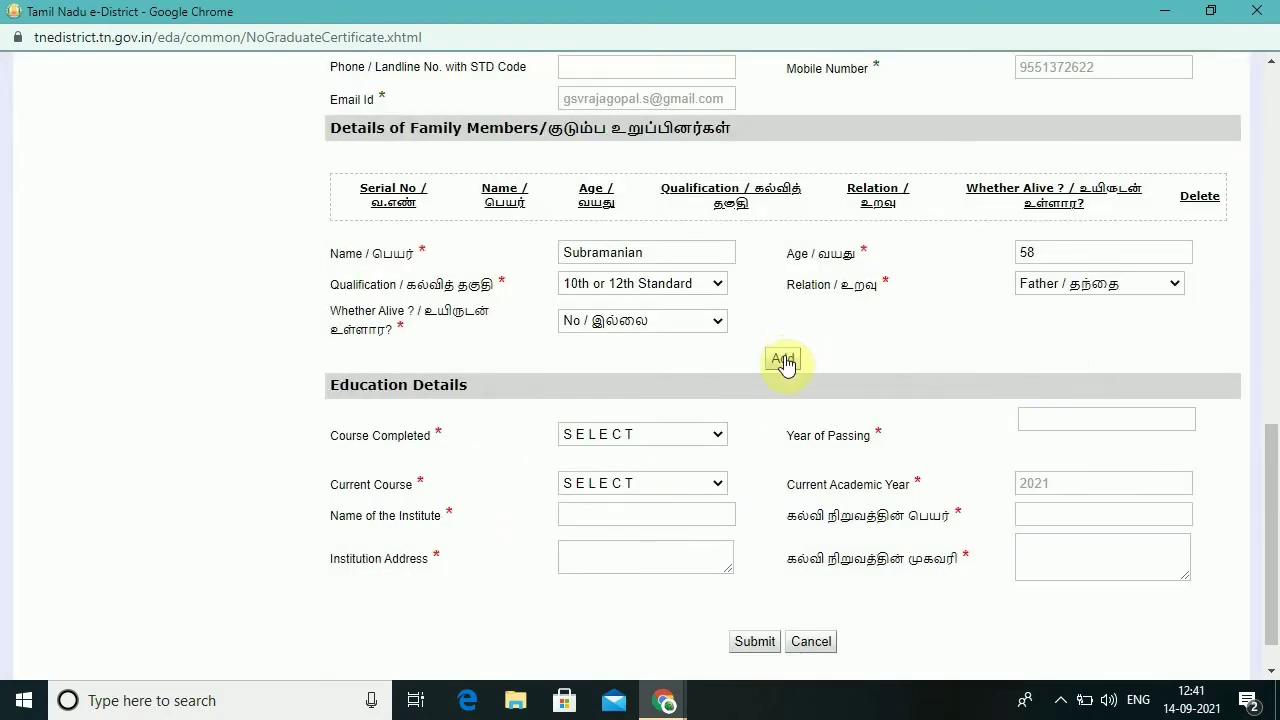
click(784, 360)
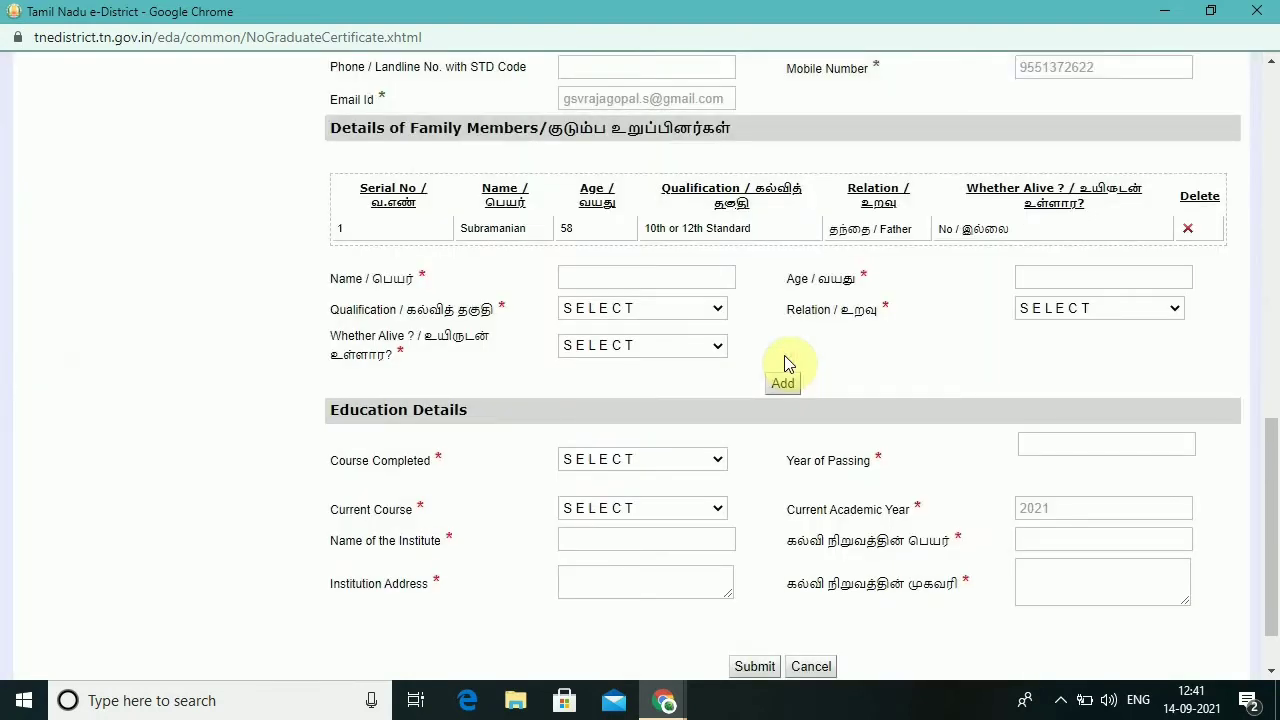
Step: Add the mother, elder brother and elder sister to the family members table
click(621, 279)
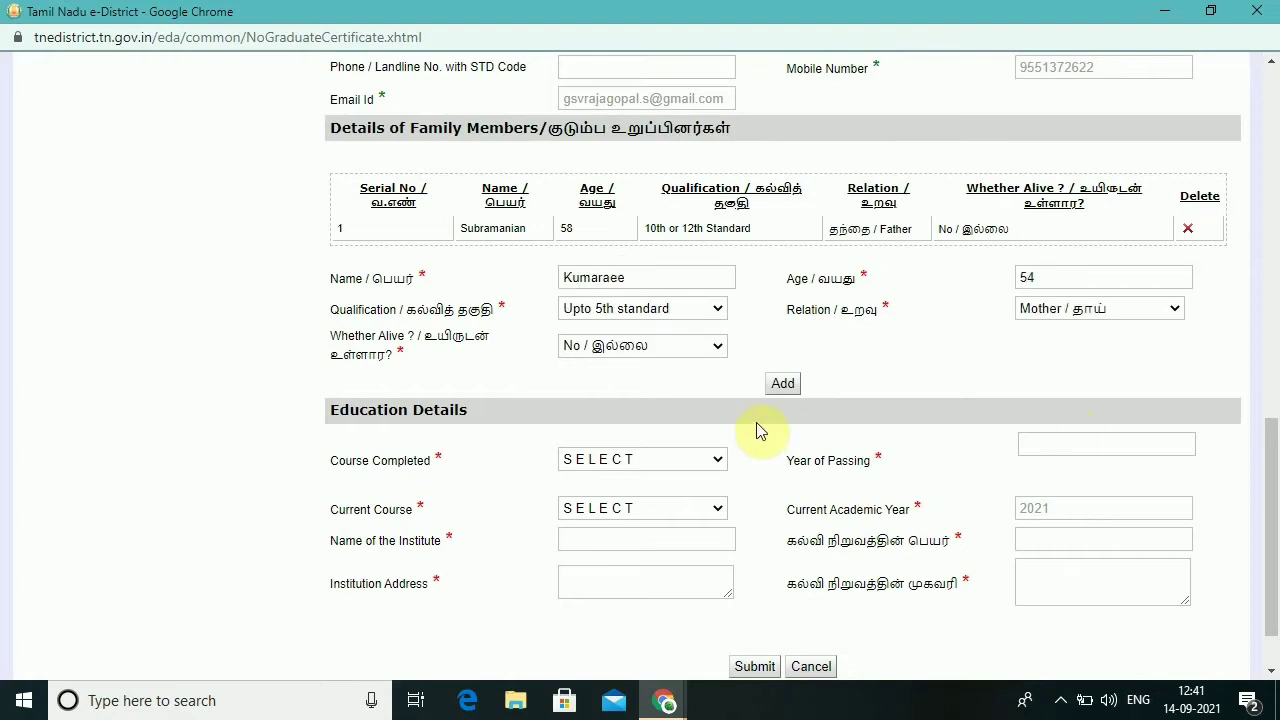
click(788, 384)
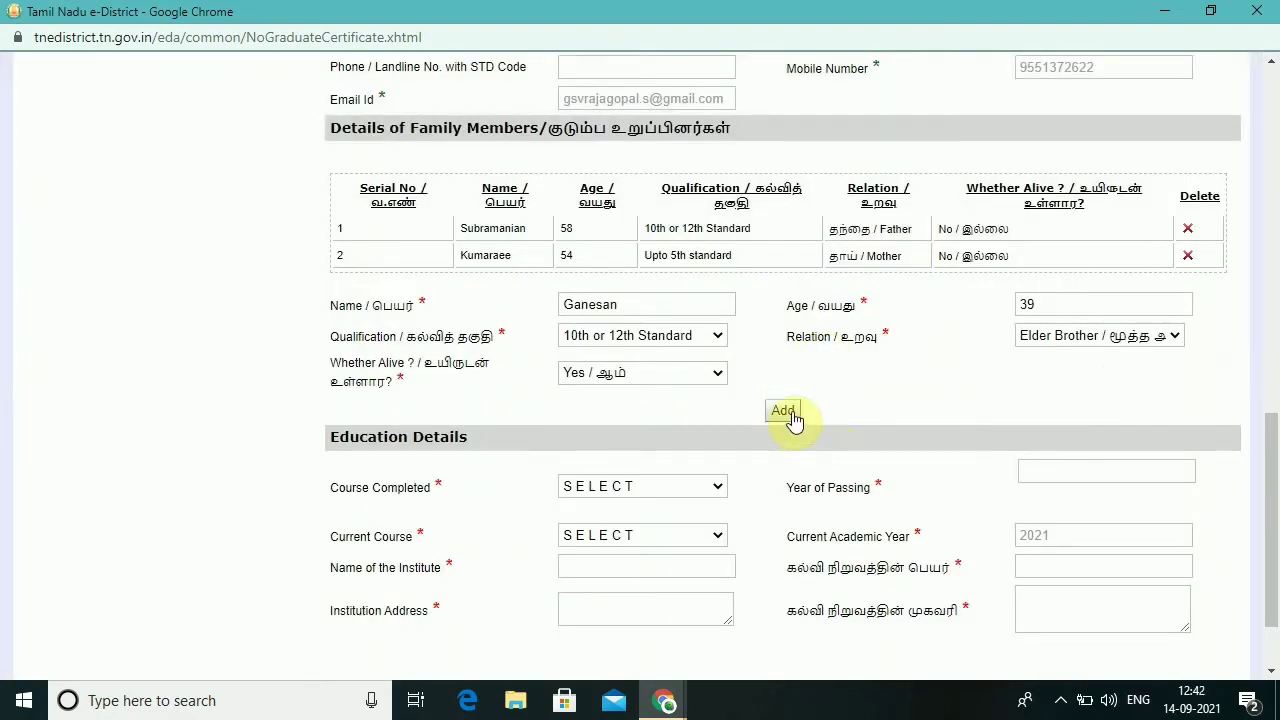
click(784, 412)
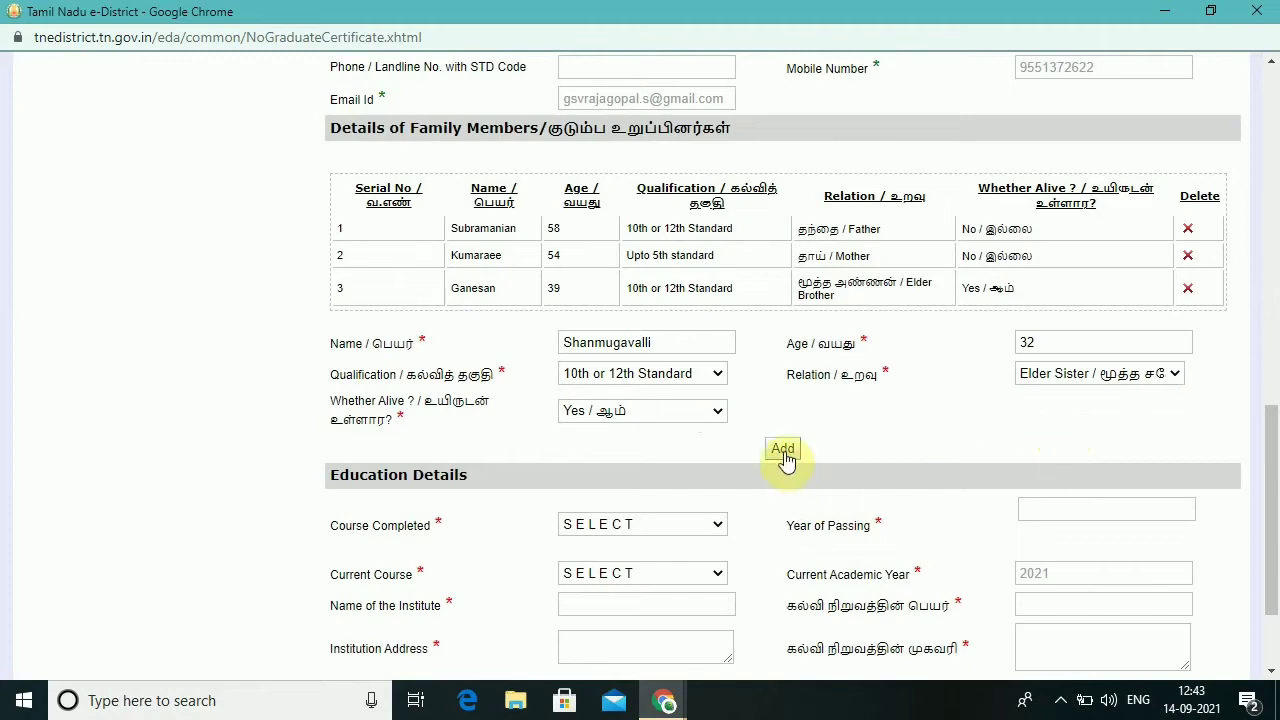
click(785, 456)
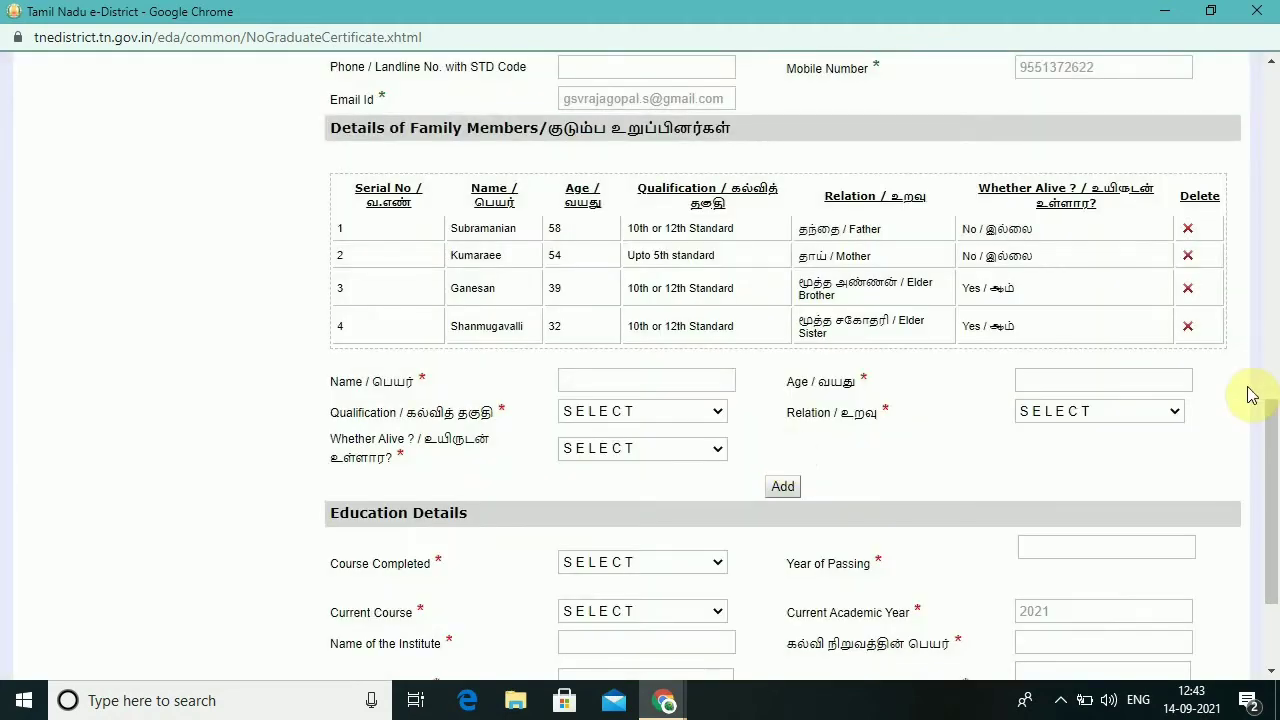
drag(1272, 440, 1277, 500)
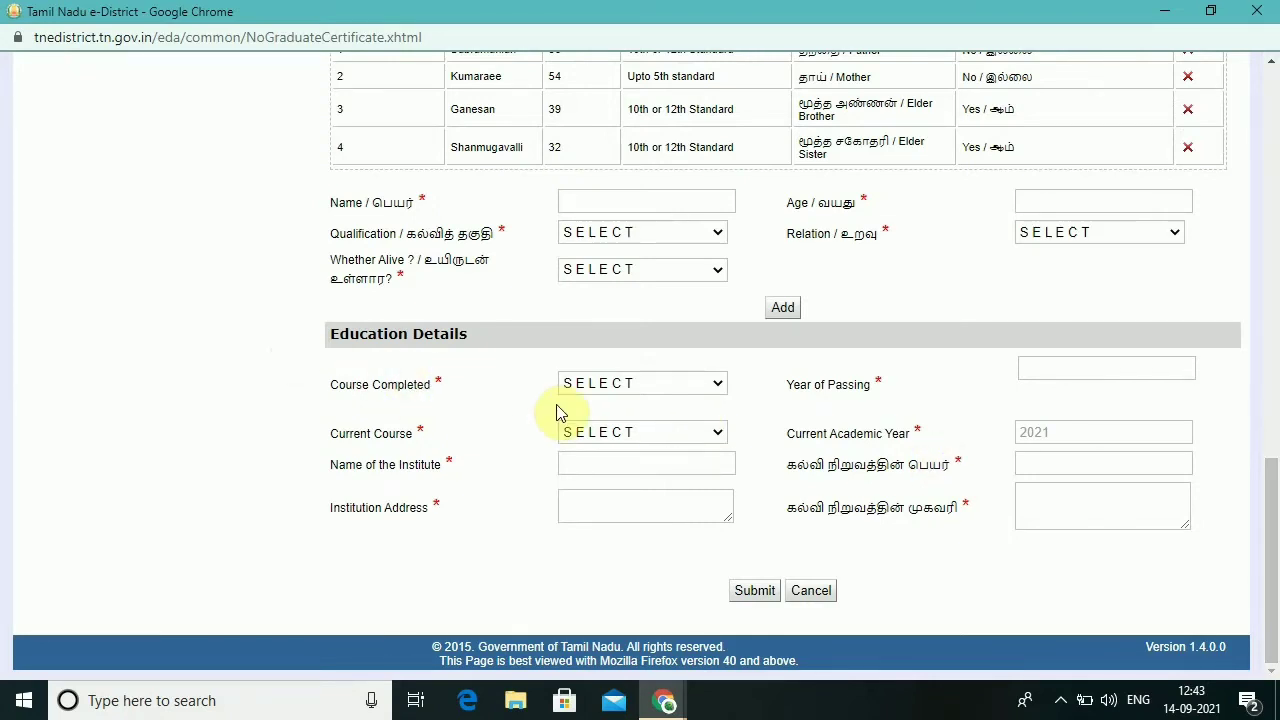
Step: Set completed course to Higher Secondary, current course to Graduate, year of passing 2020
click(666, 386)
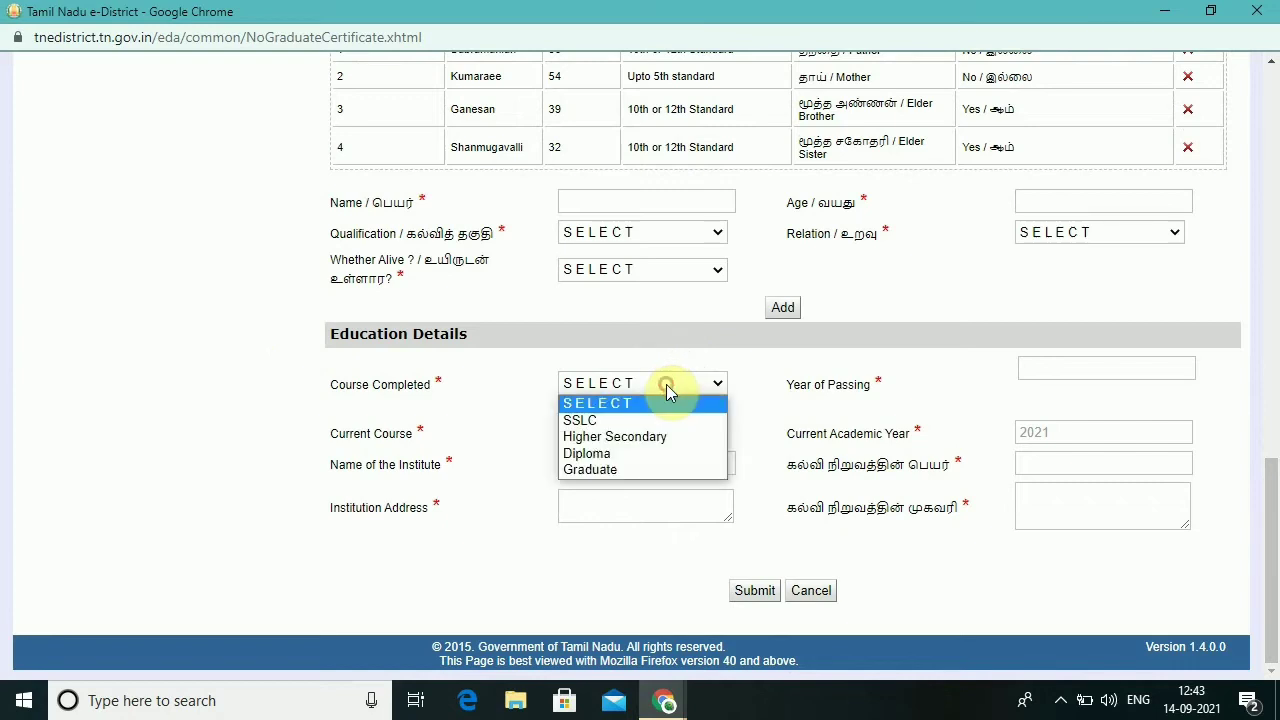
click(618, 437)
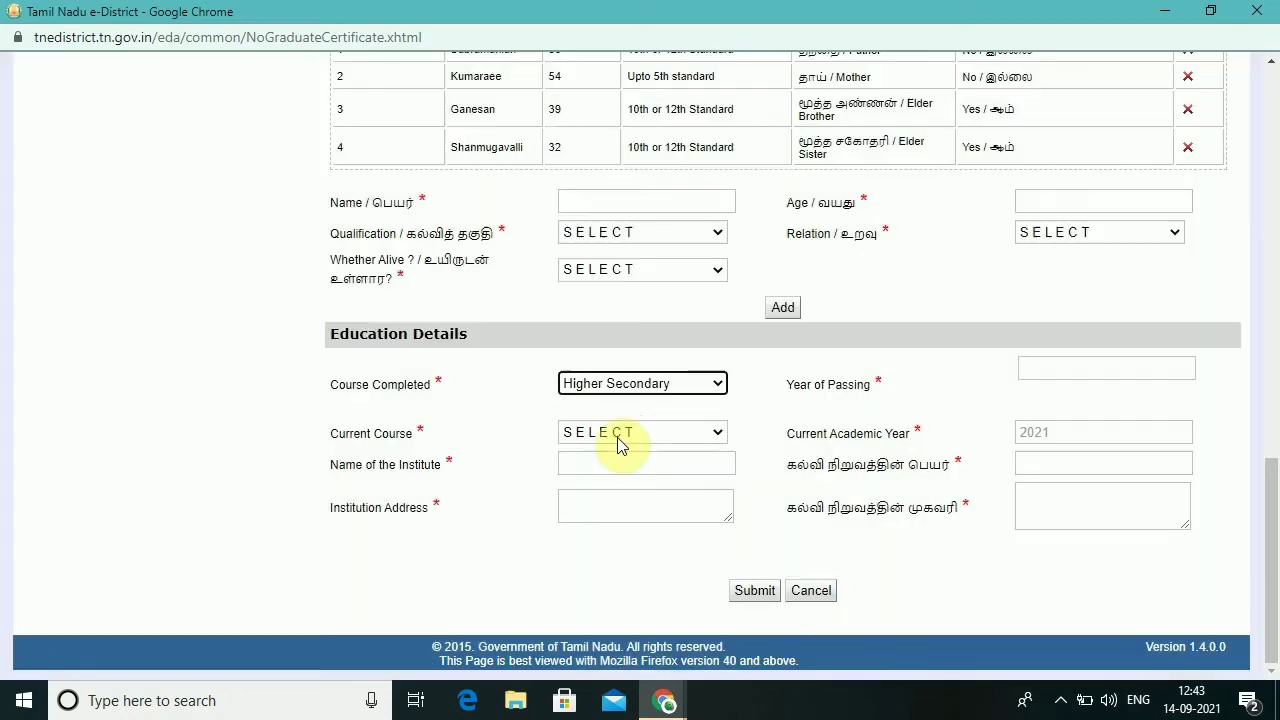
click(617, 439)
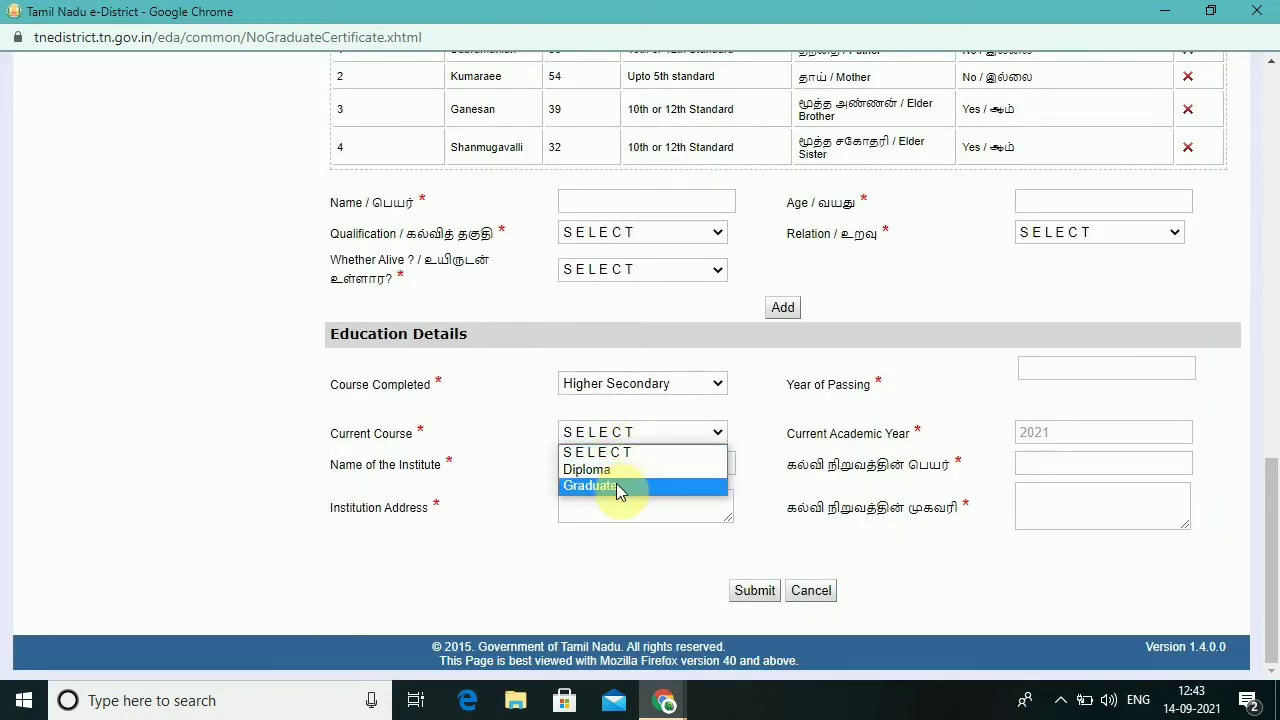
click(619, 487)
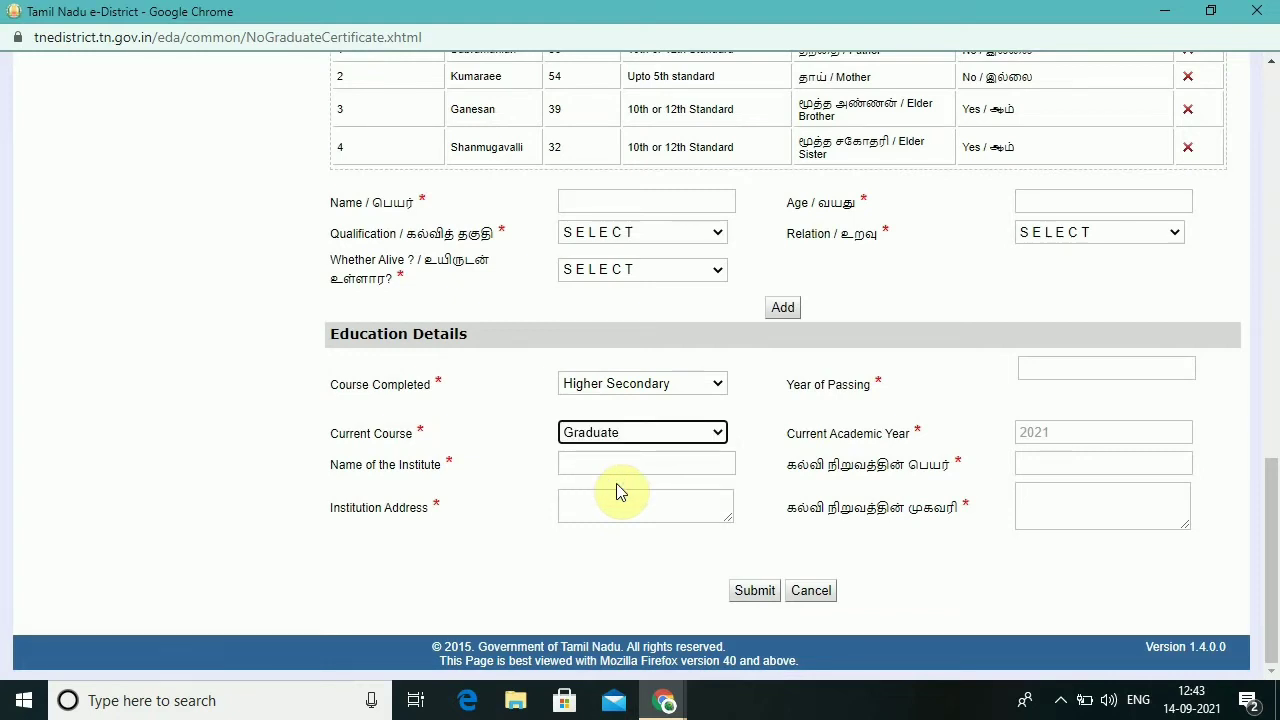
click(1042, 368)
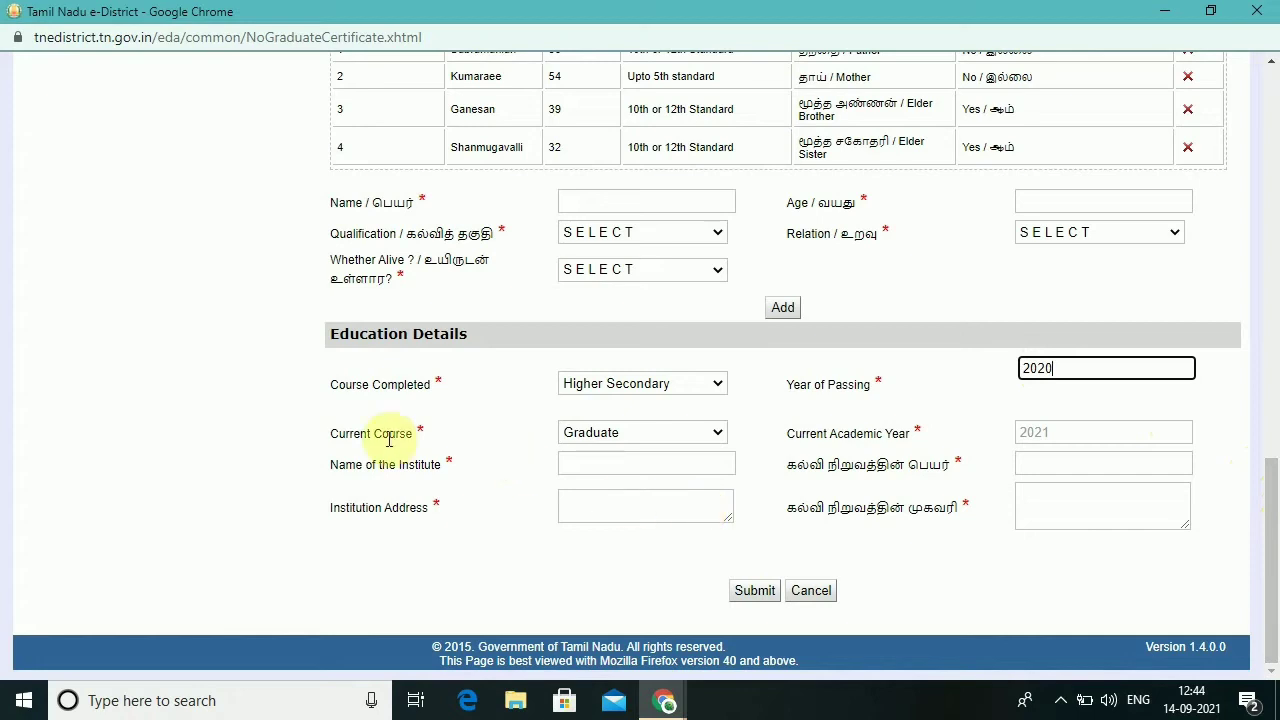
Step: Enter College of Engineering Guindy as the institute, with address Guindy Chennai -25
click(596, 462)
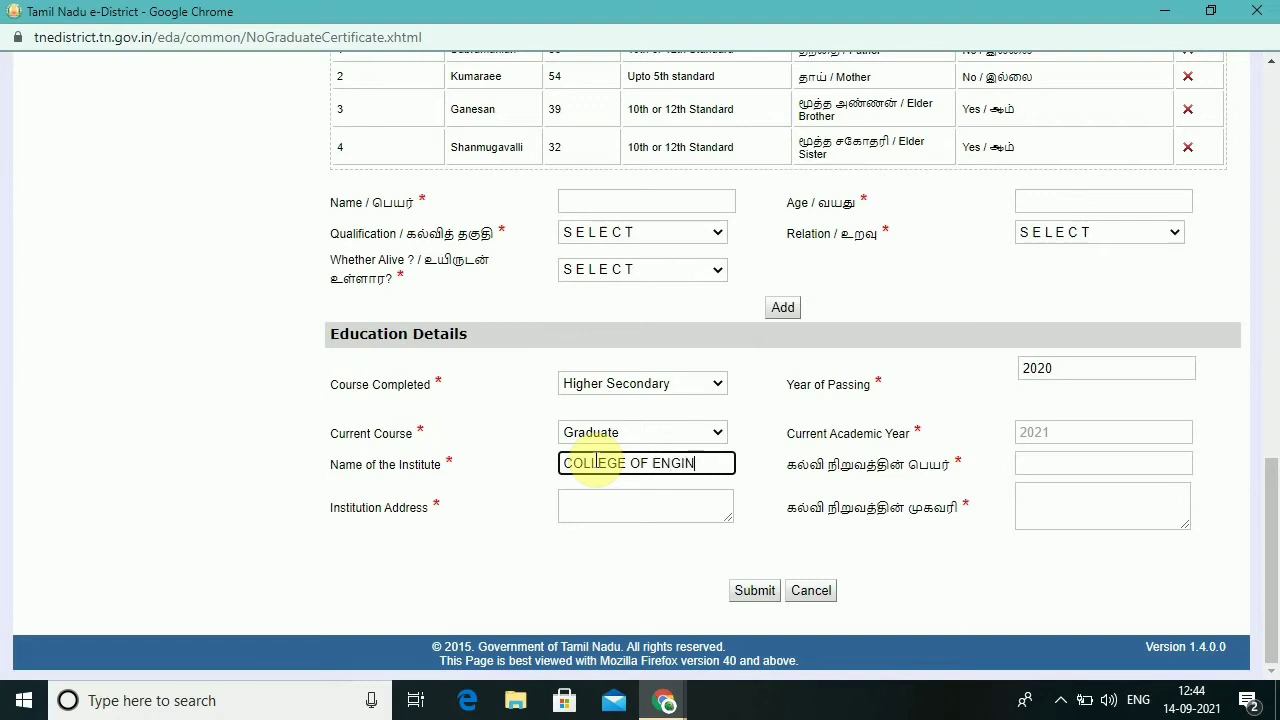
text(ING)
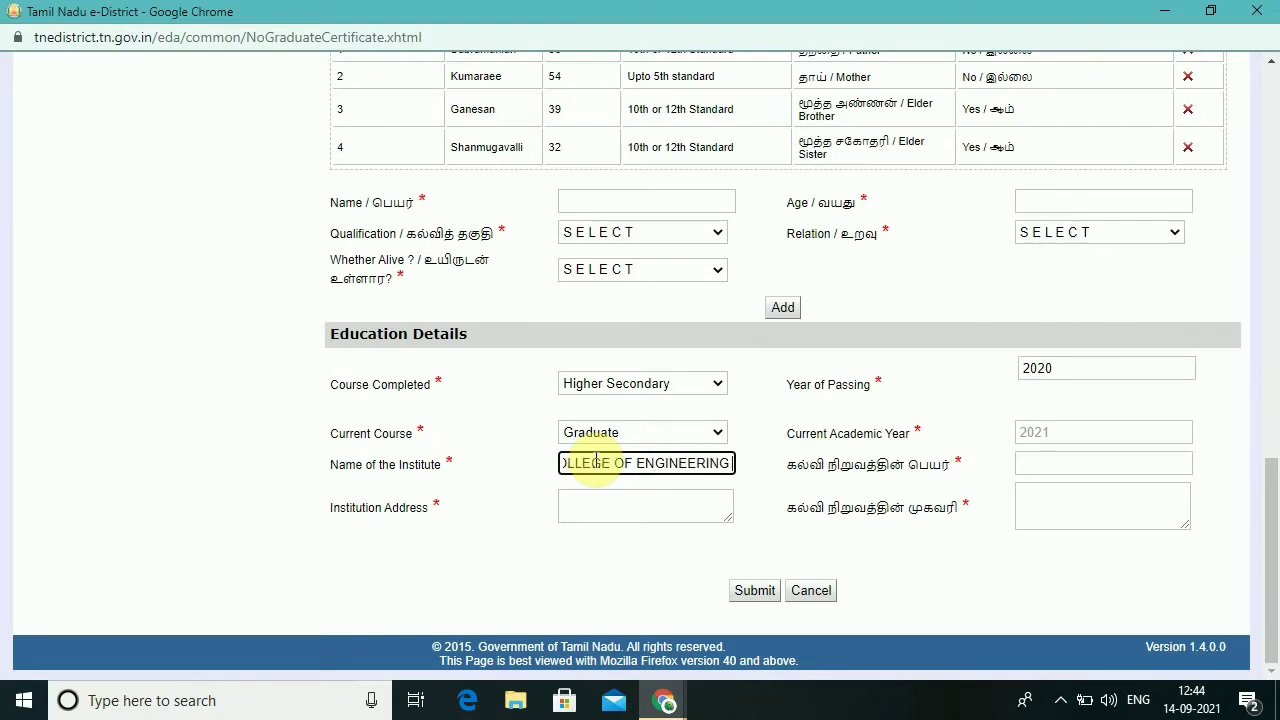
text( GUINDY)
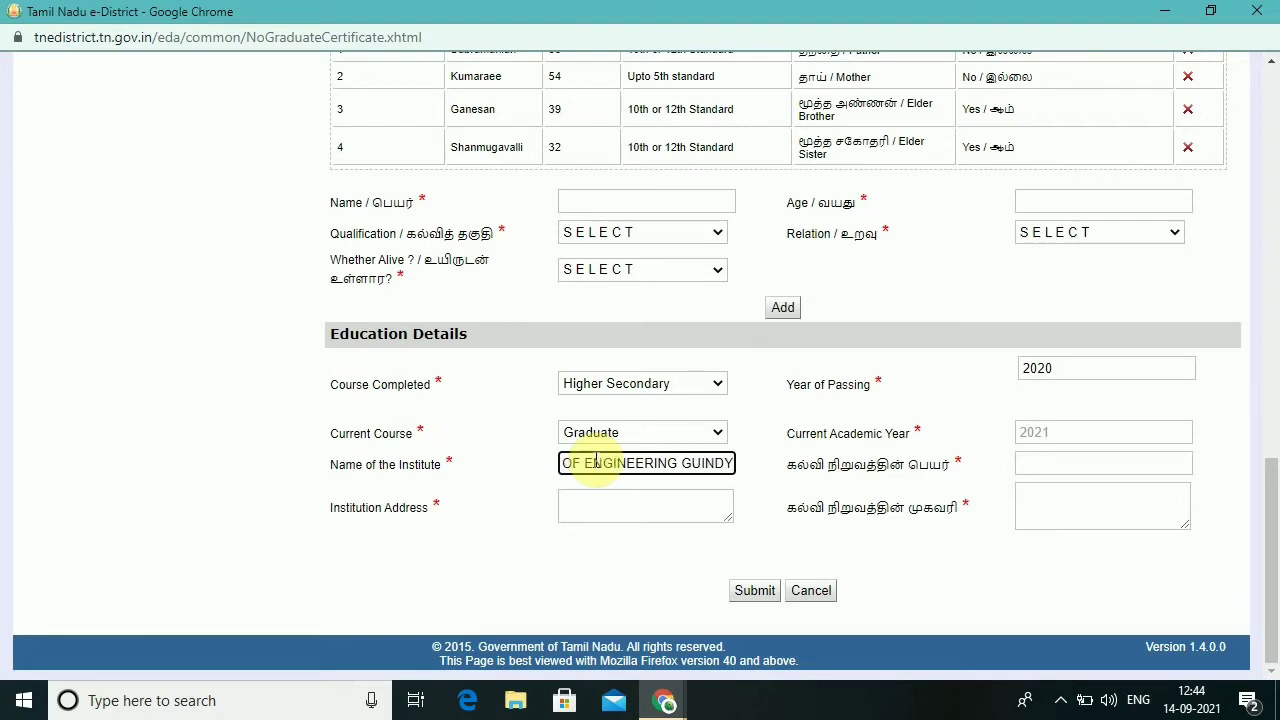
click(652, 511)
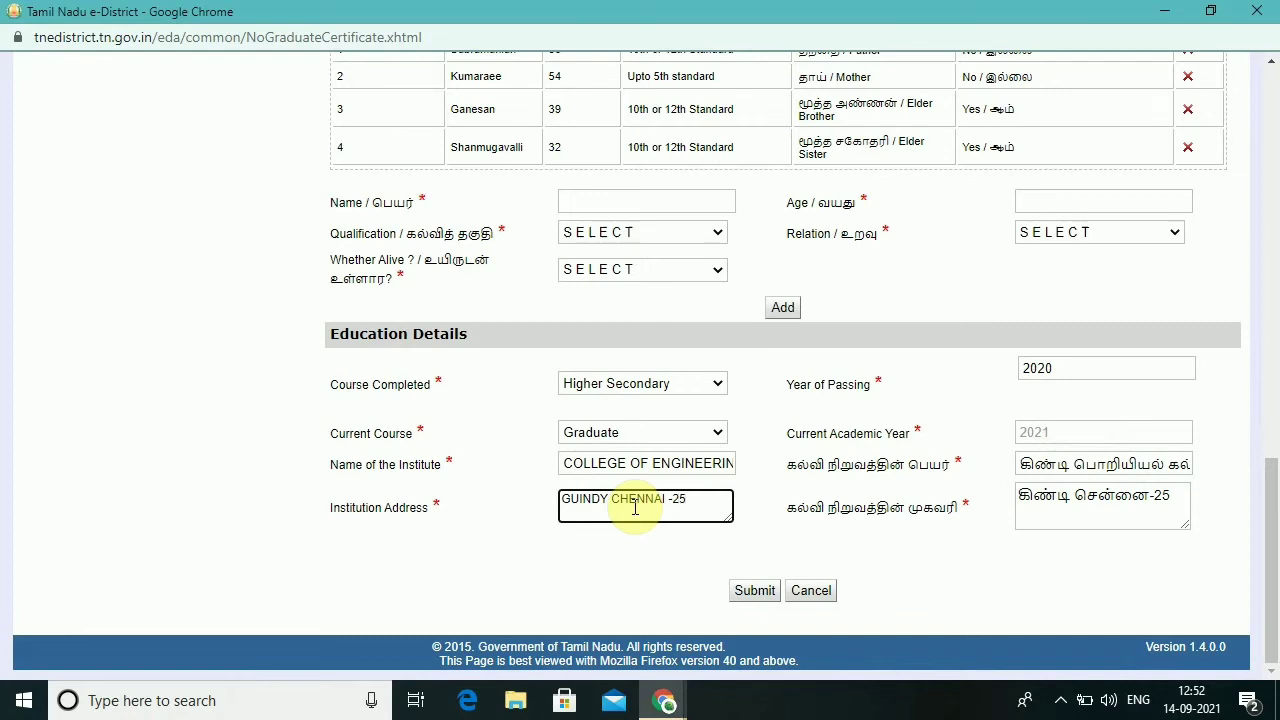
click(1273, 488)
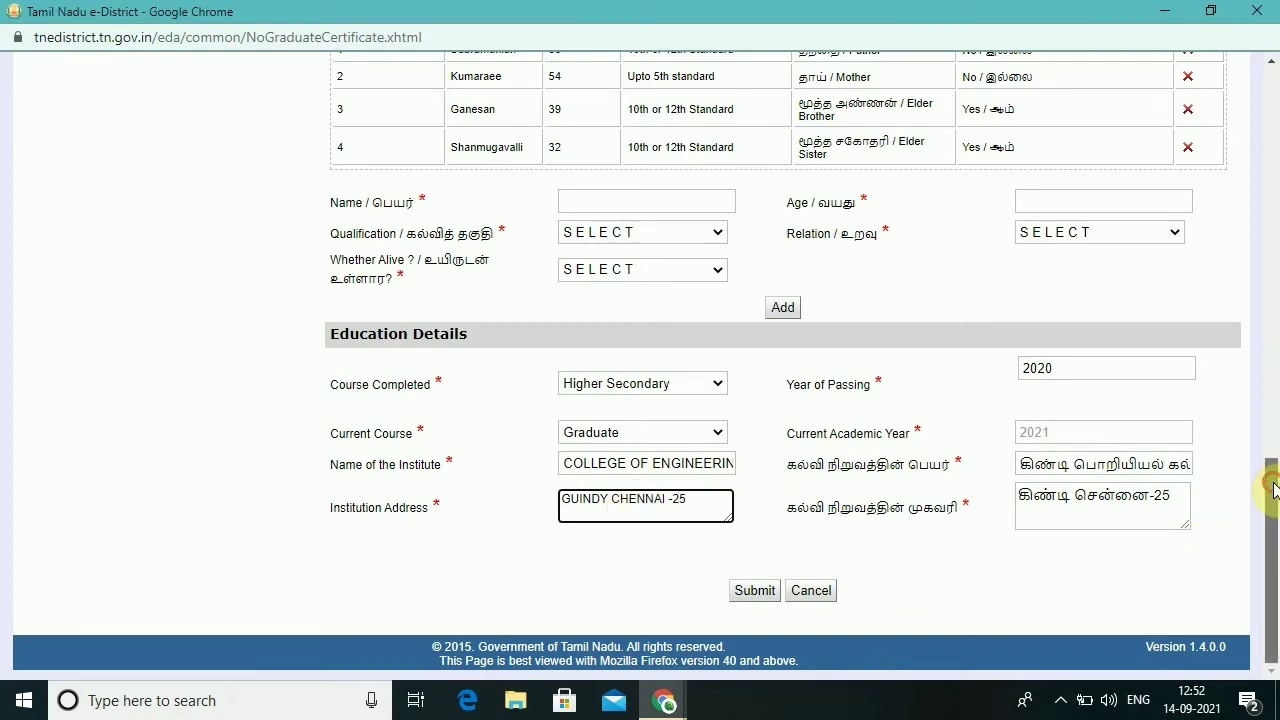
drag(1273, 488, 1275, 398)
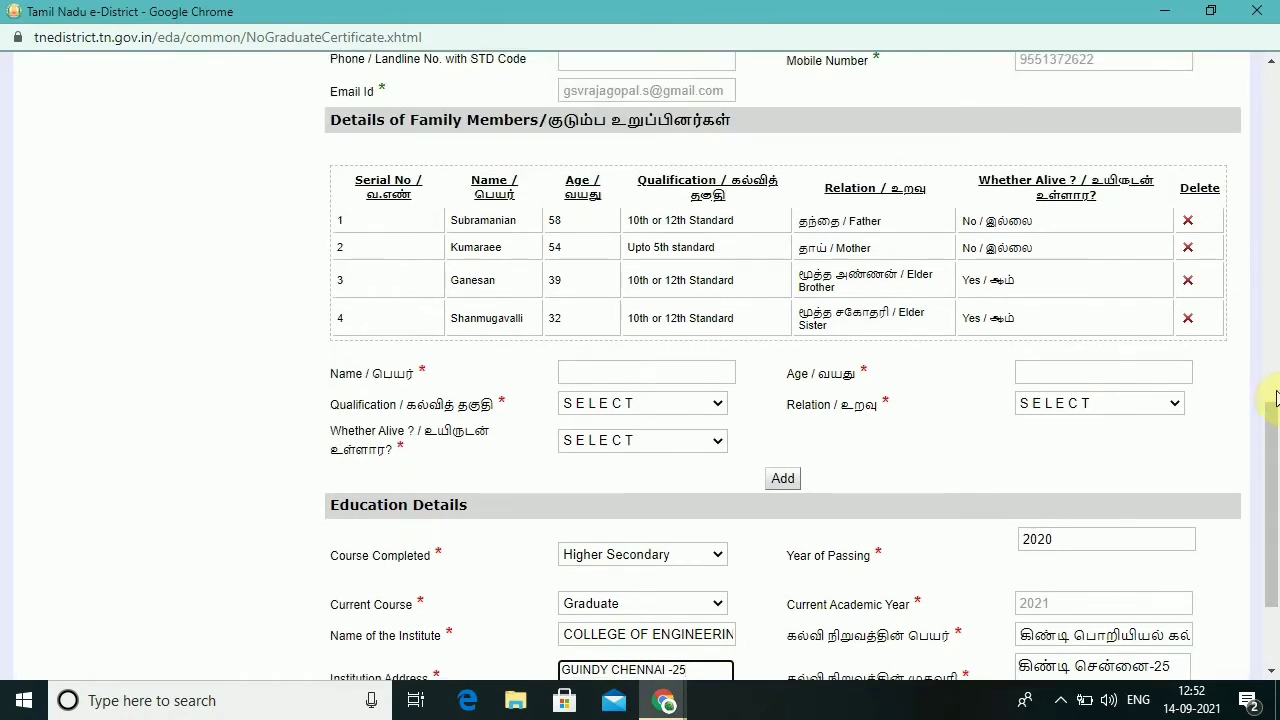
Step: Scroll to the bottom of the completed form and submit it
drag(1270, 477, 1277, 545)
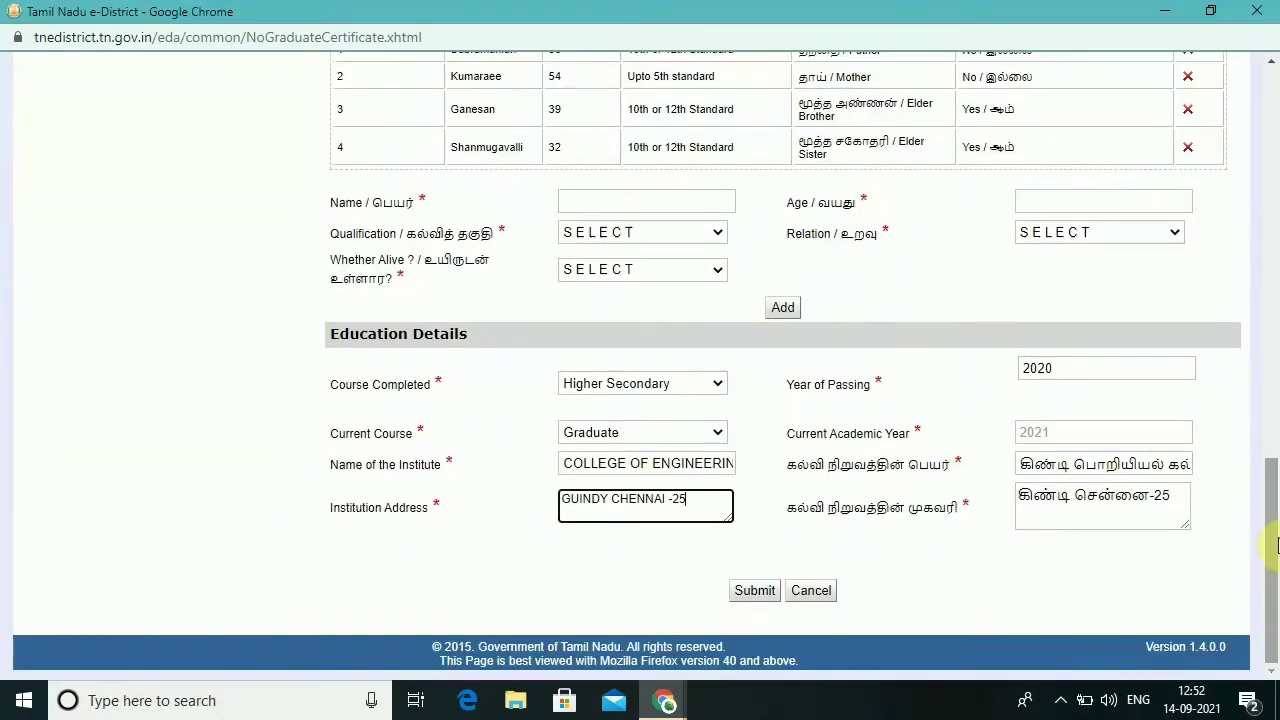
click(766, 590)
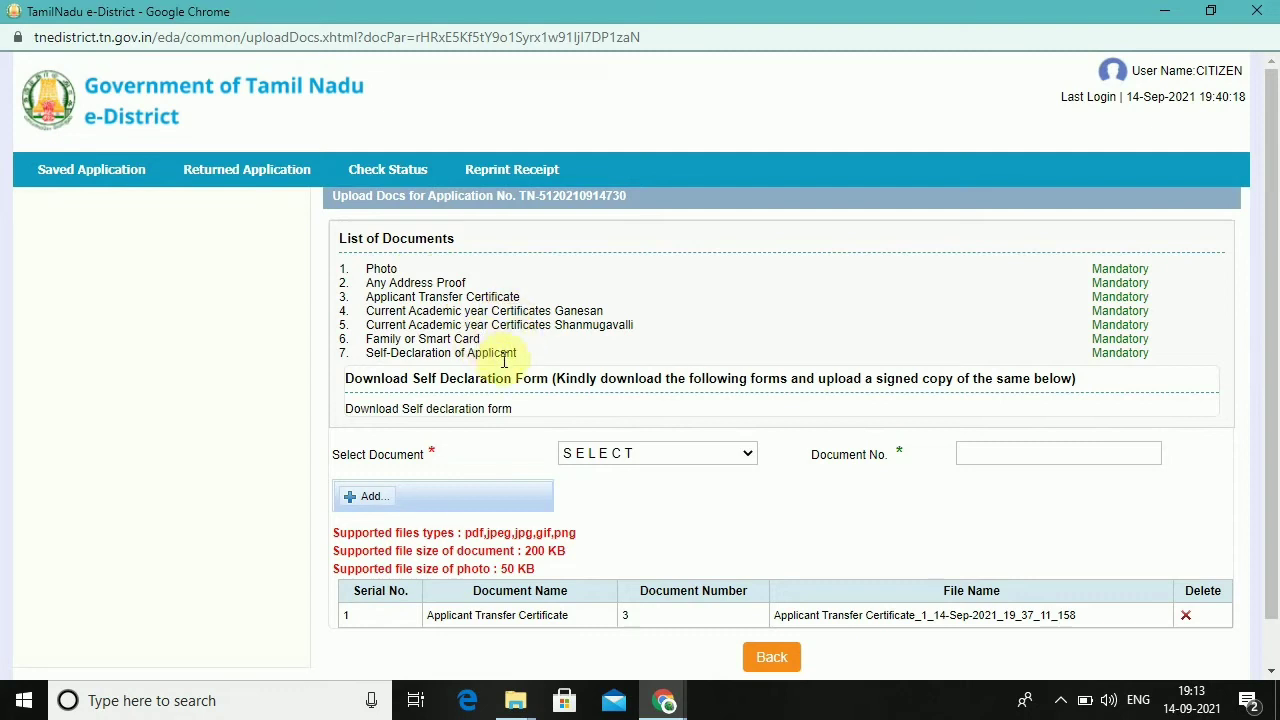
Step: Download the Self declaration form and open the PDF from Chrome's download bar
click(442, 410)
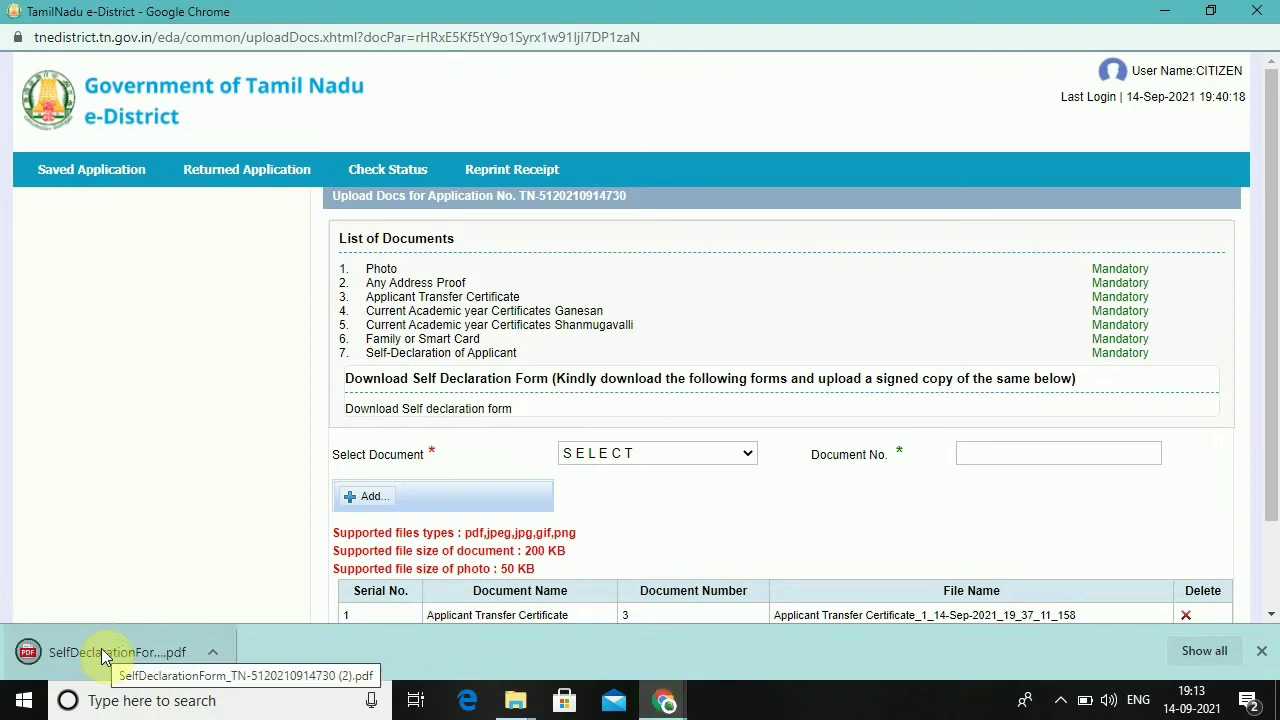
click(101, 650)
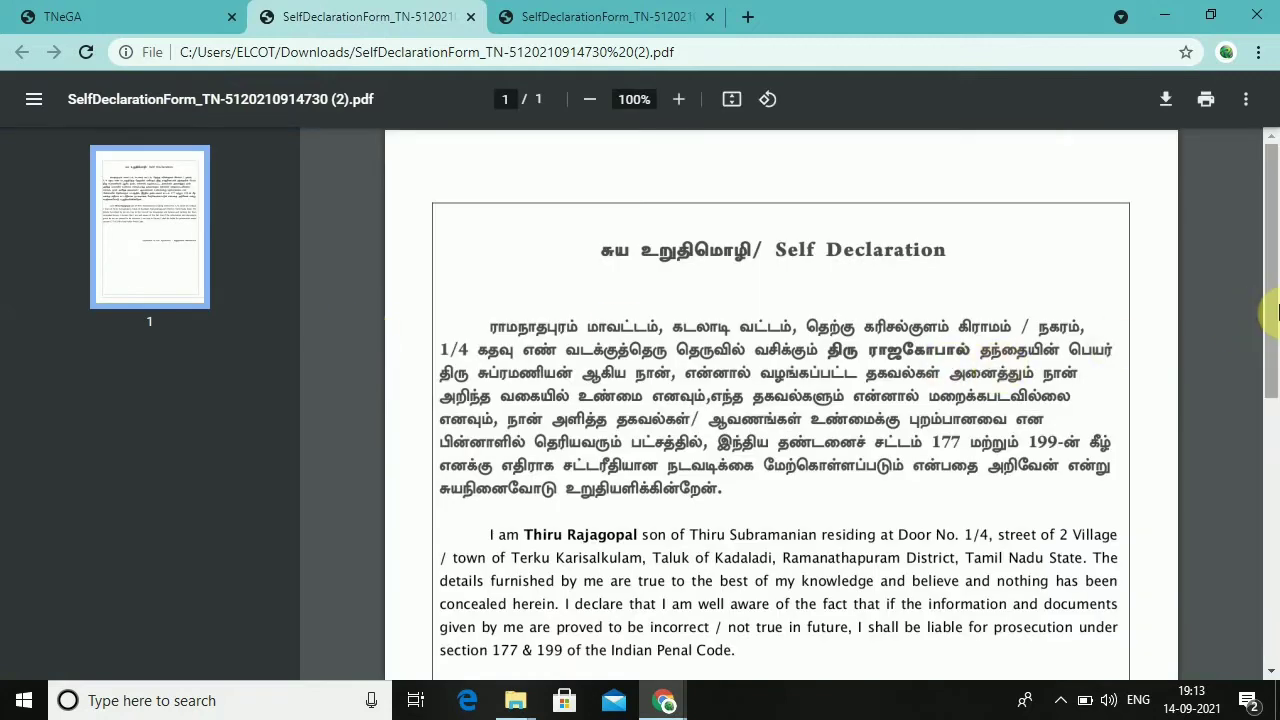
Step: Scroll the self-declaration PDF to its signature line, then return to the TNeGA tab
scroll(1270, 370, down, 2)
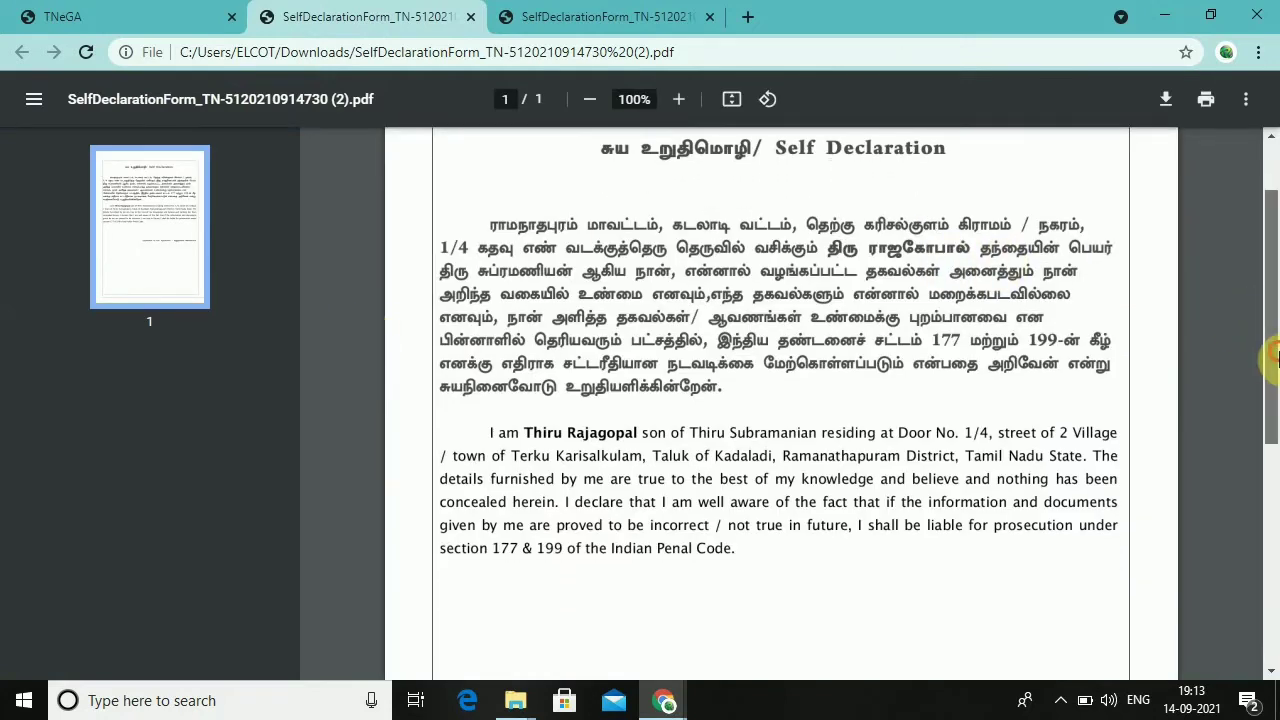
drag(1272, 360, 1272, 442)
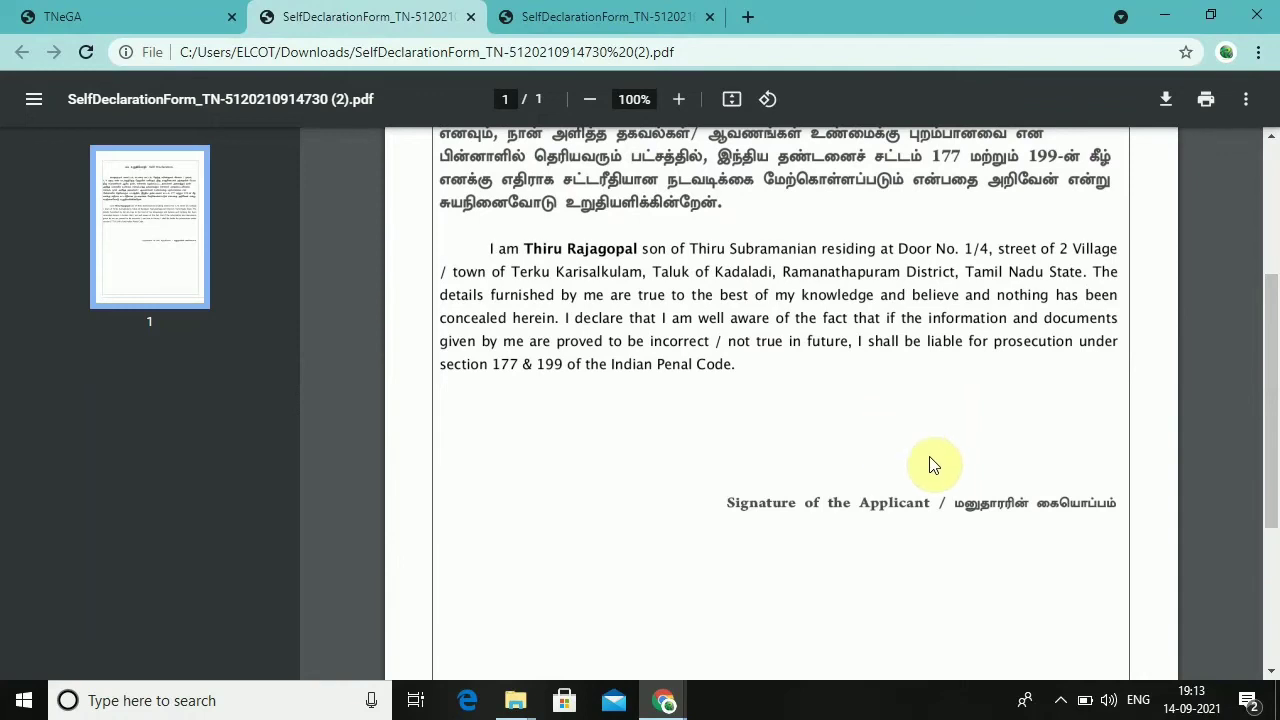
click(124, 14)
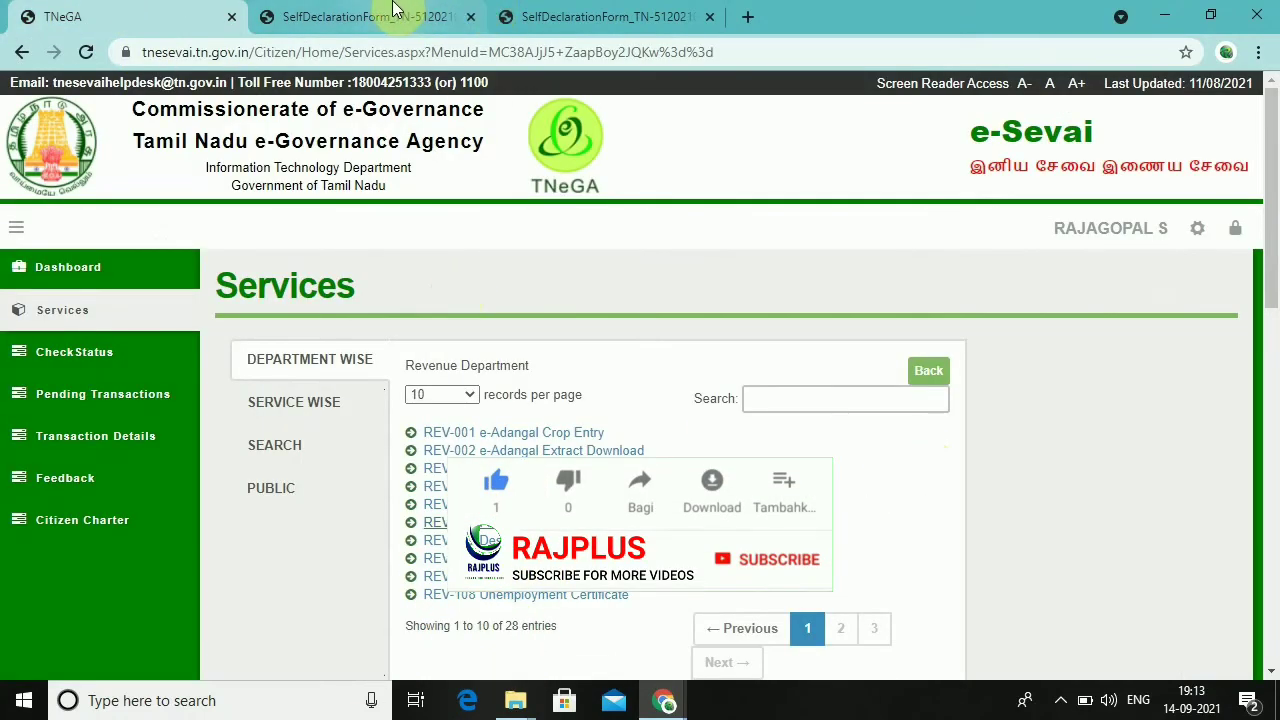
Step: Back on the upload page, select Photo as the document with document number 1
mouse_move(680, 694)
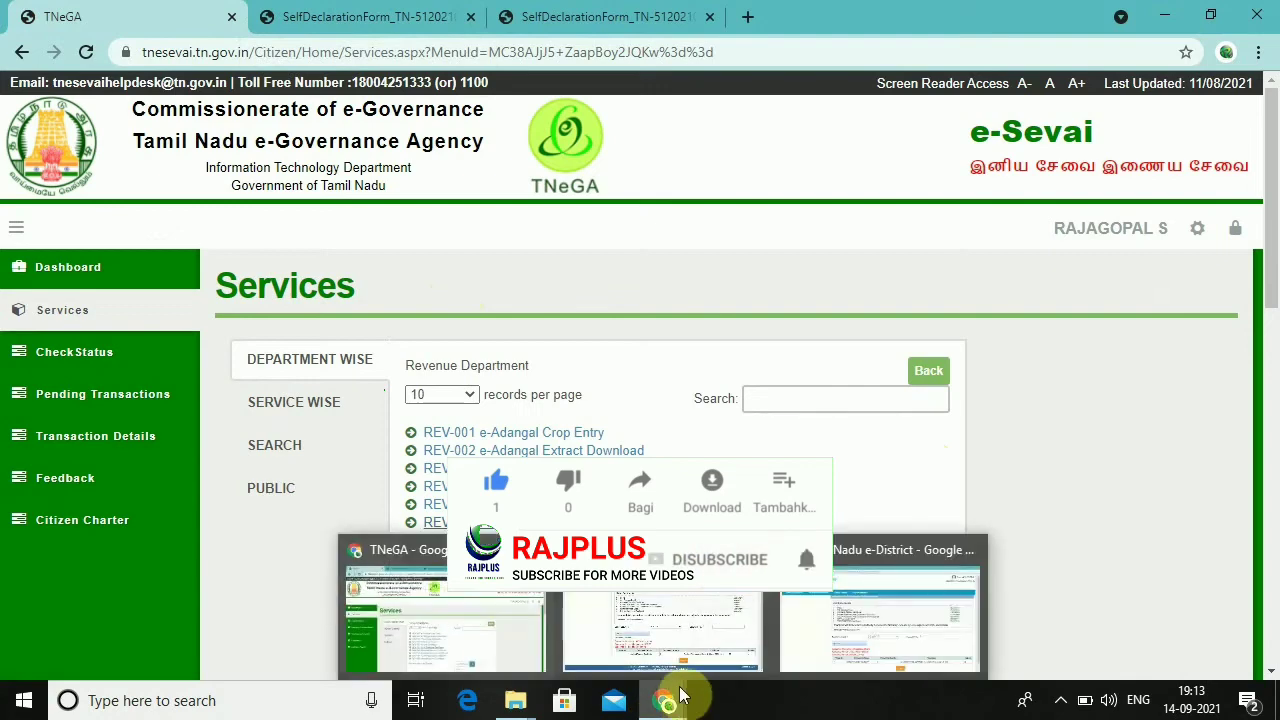
mouse_move(683, 657)
click(676, 618)
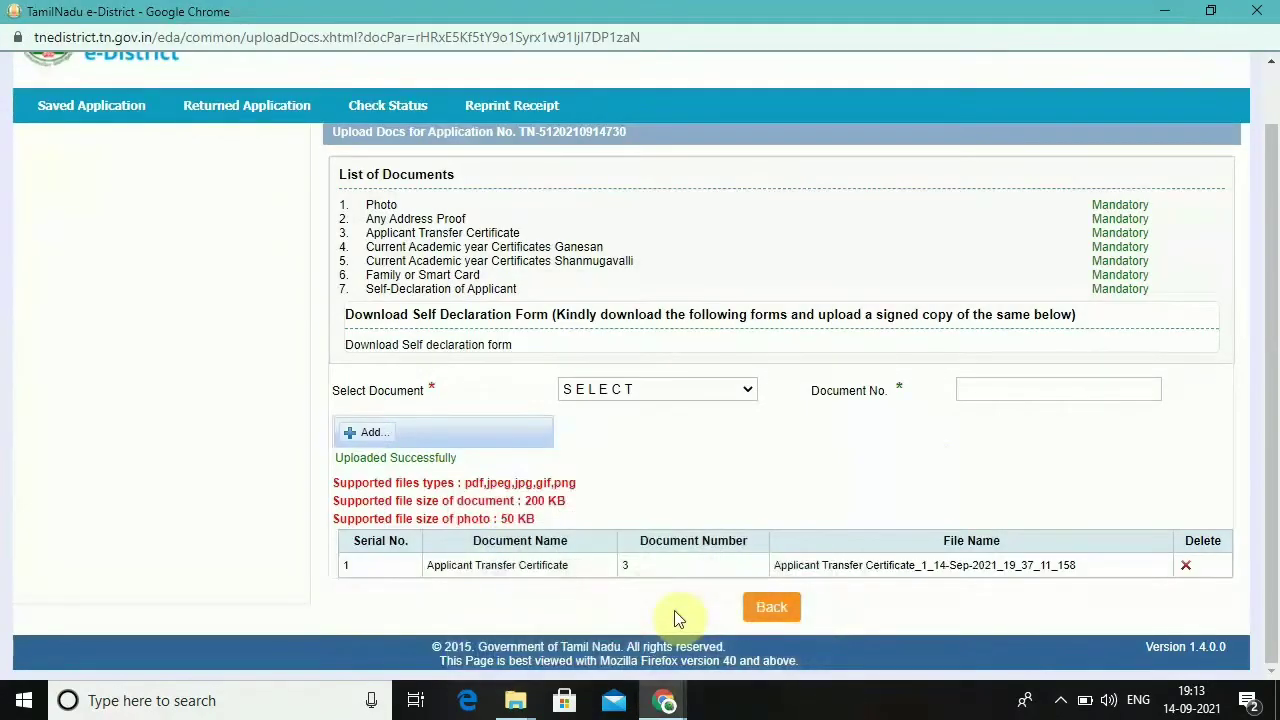
click(668, 385)
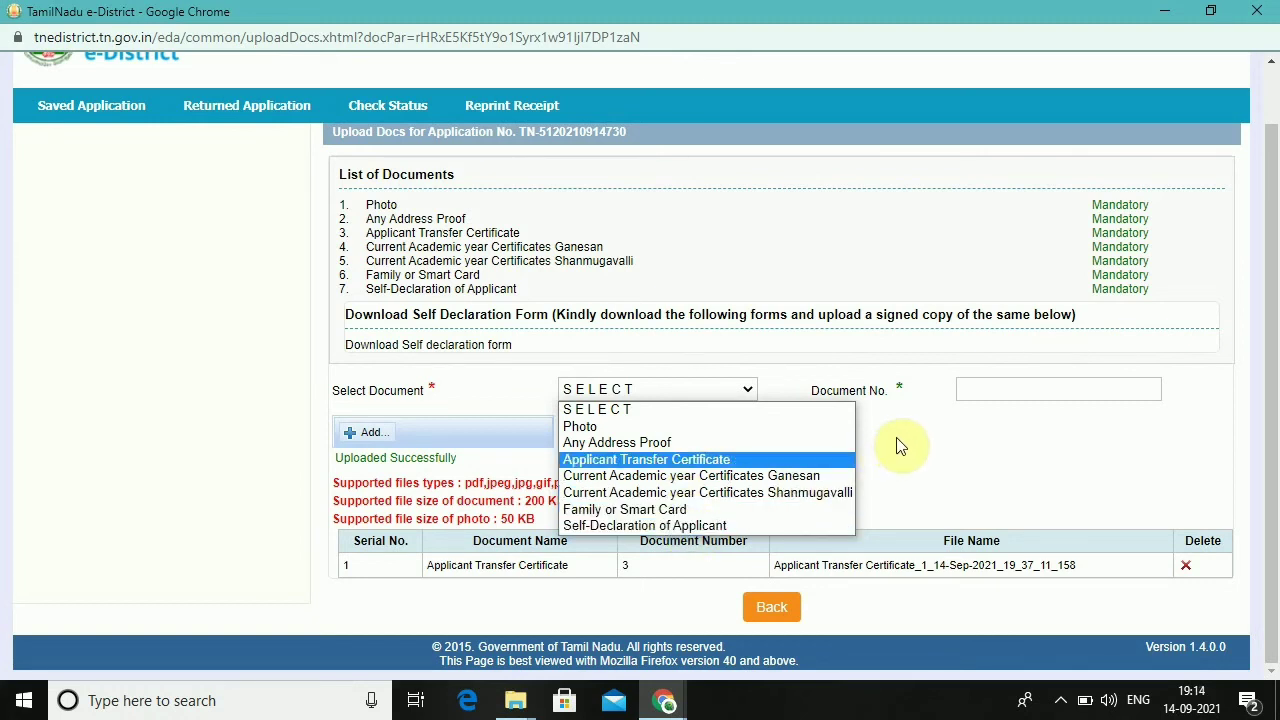
click(643, 426)
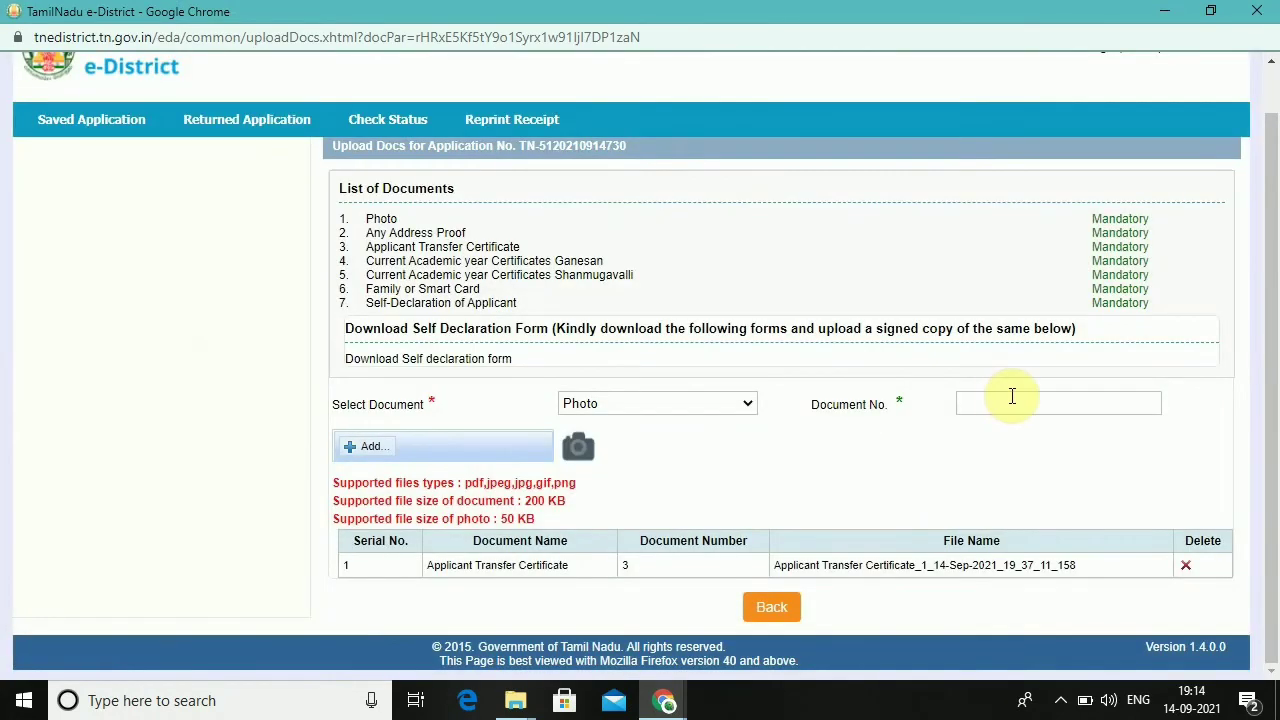
click(1008, 397)
click(978, 443)
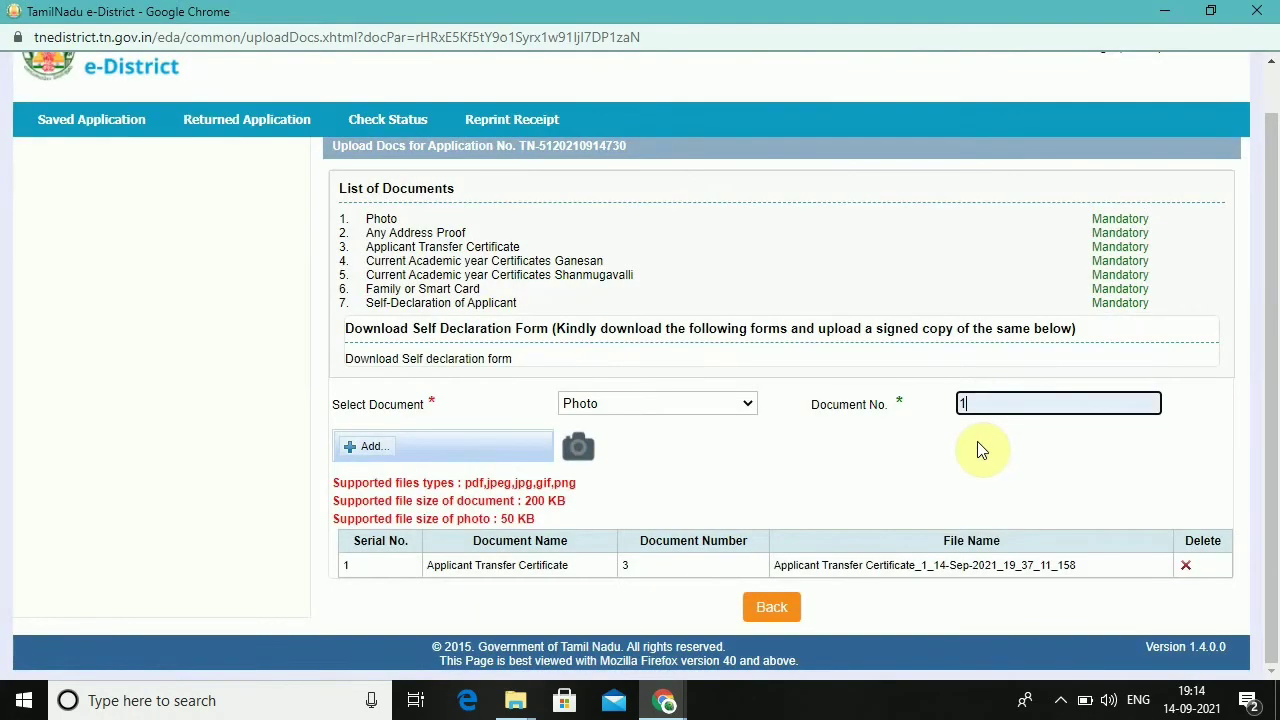
Step: Attach the passport-size photo file and upload it to the application
click(352, 450)
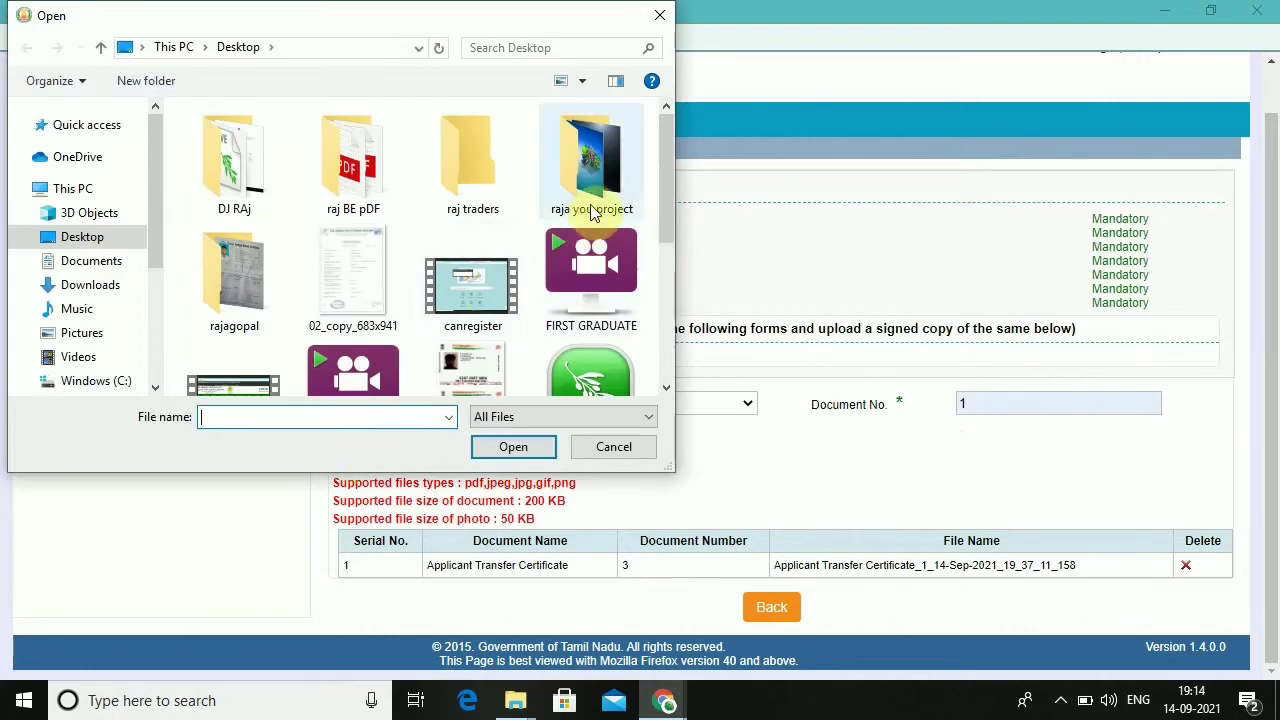
drag(668, 202, 678, 290)
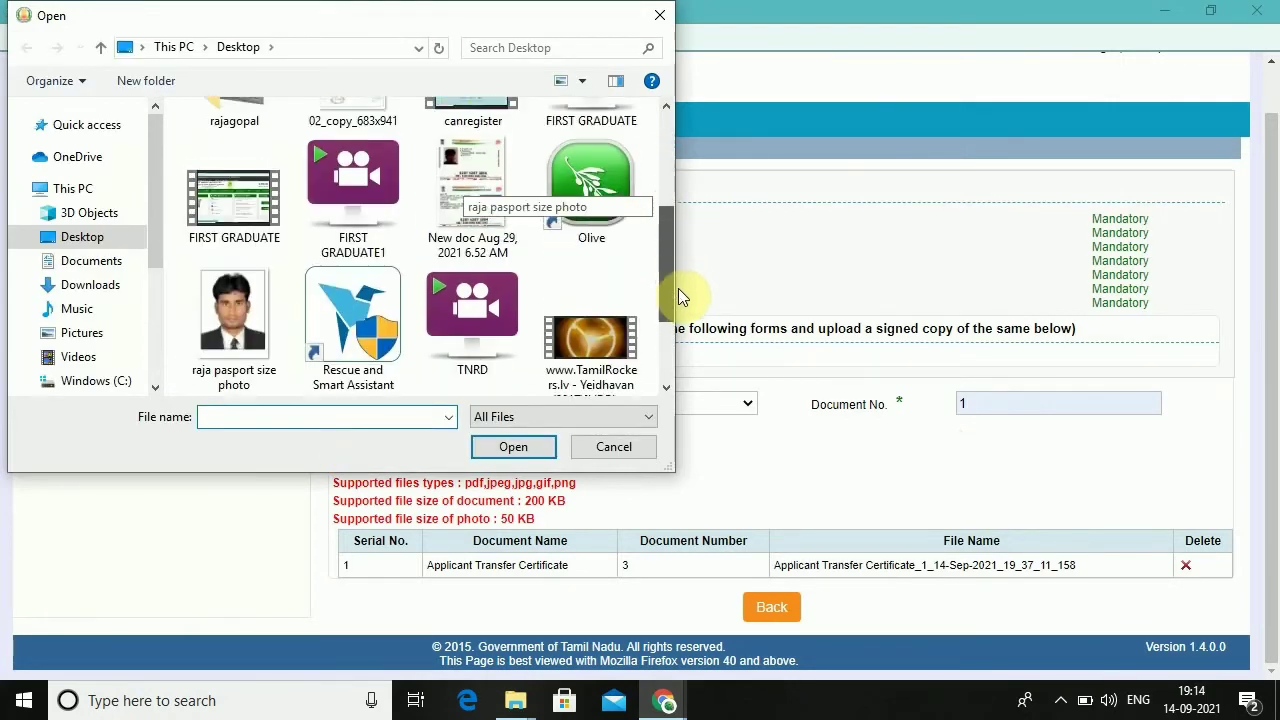
click(234, 288)
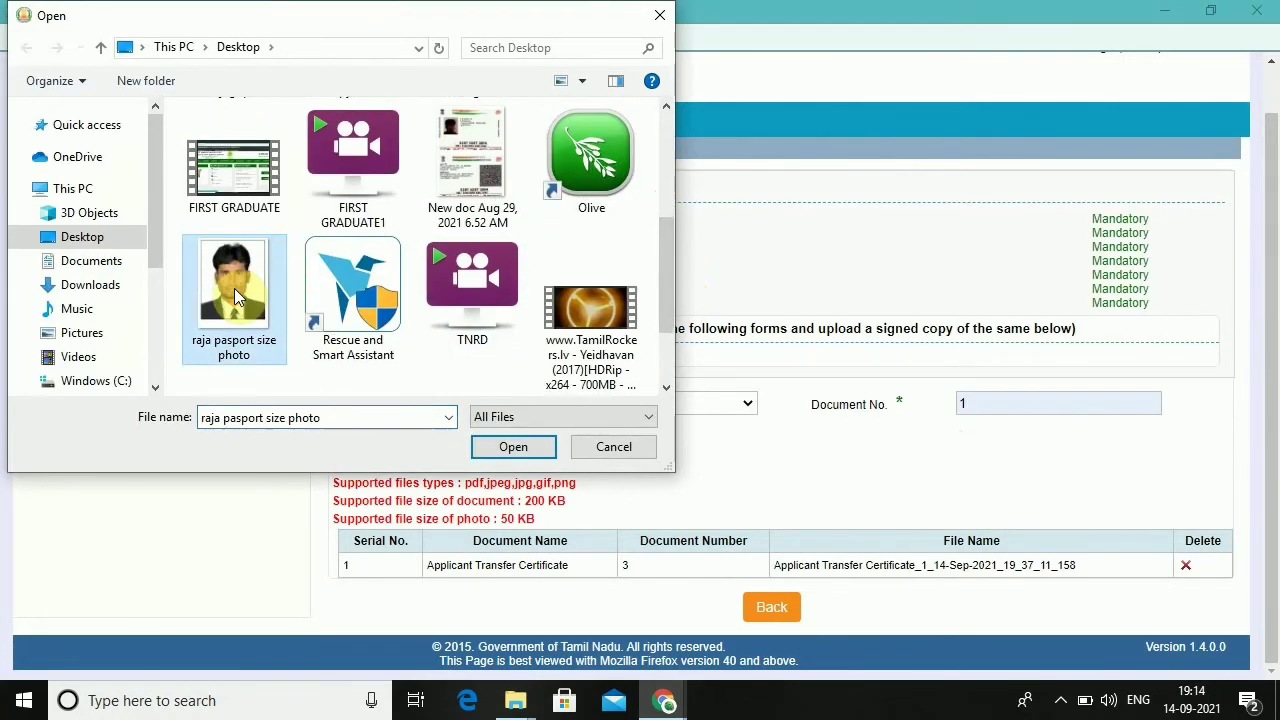
click(513, 446)
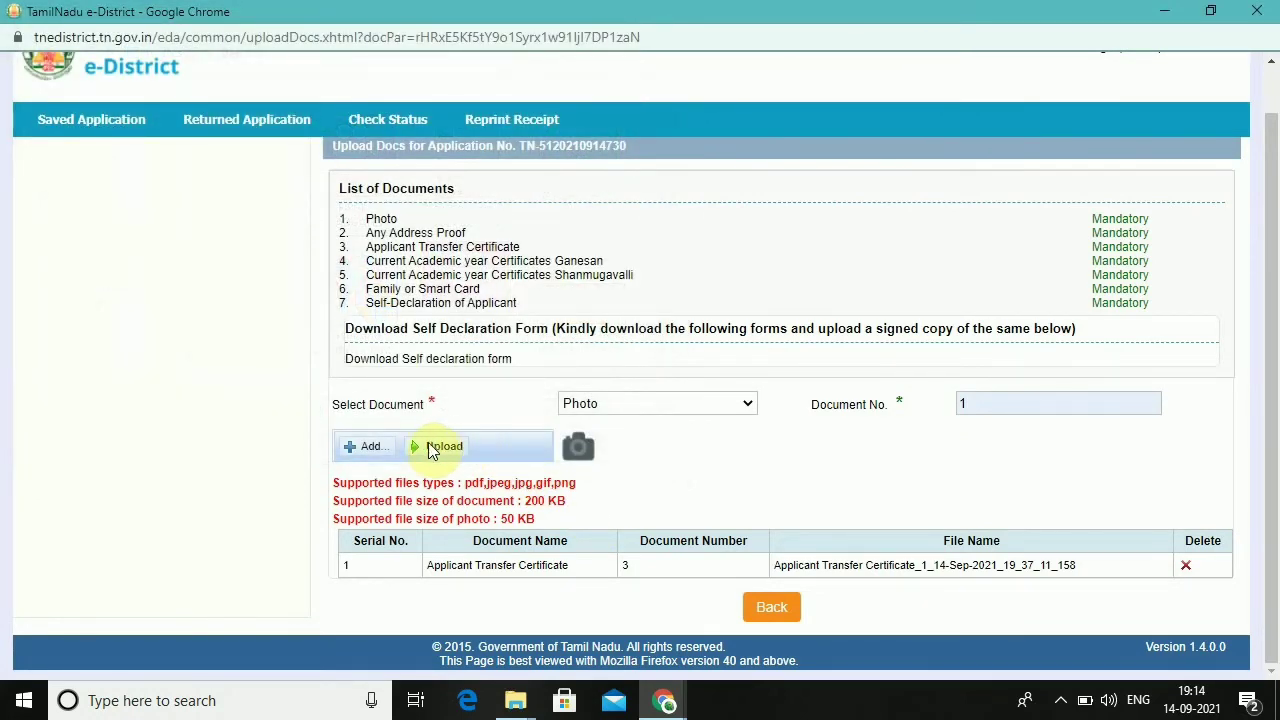
click(422, 448)
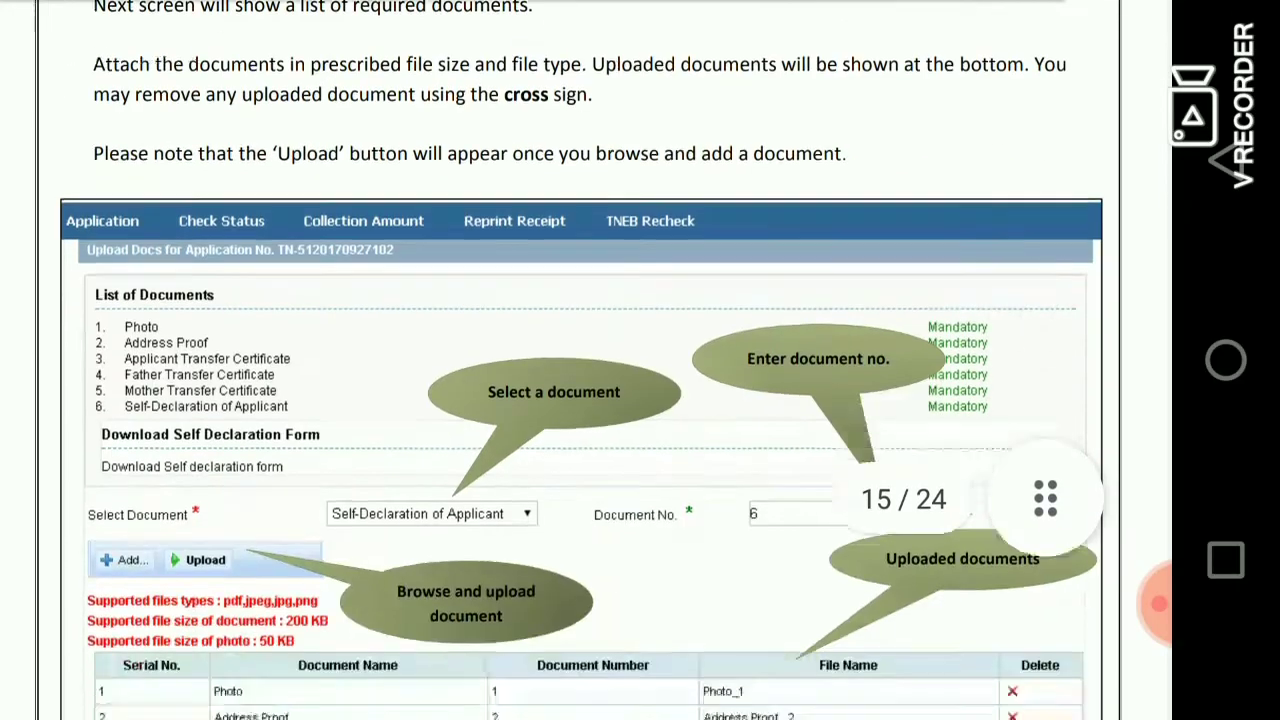
scroll(580, 400, down, 4)
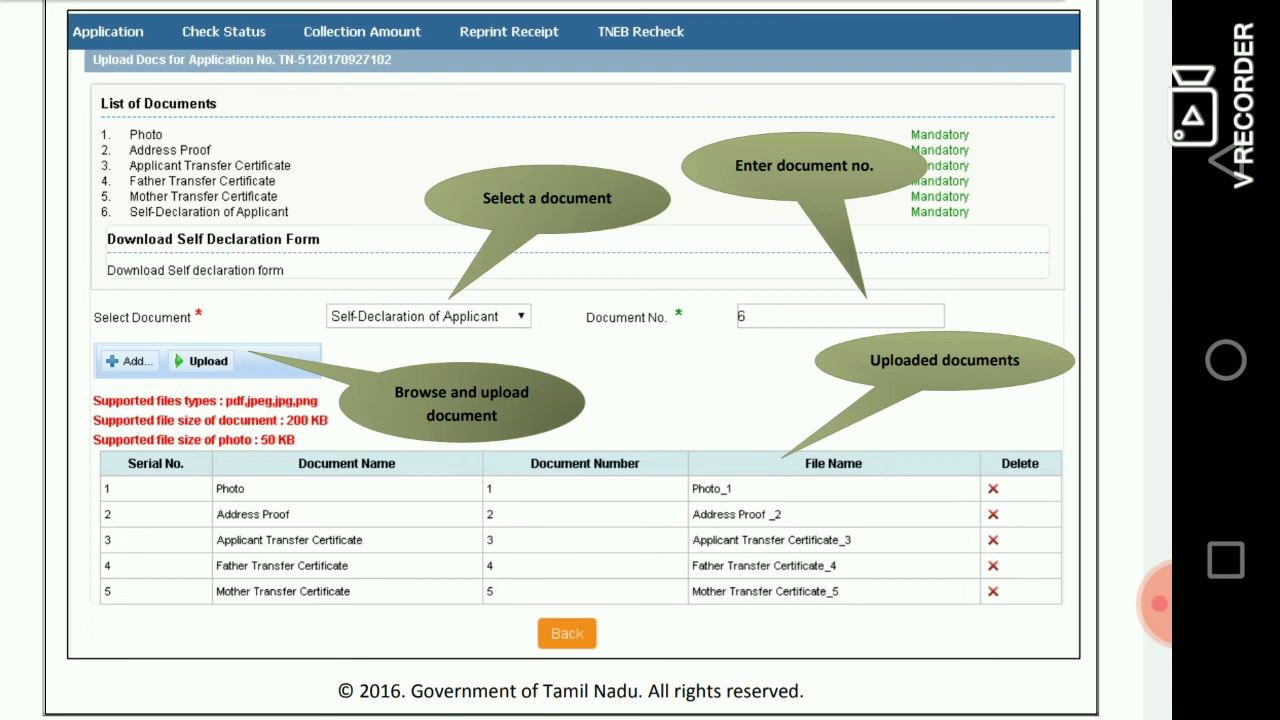
Step: Scroll the manual from page 15 through Make Payment and Confirm payment to the 60.00 receipt preview
scroll(570, 400, down, 10)
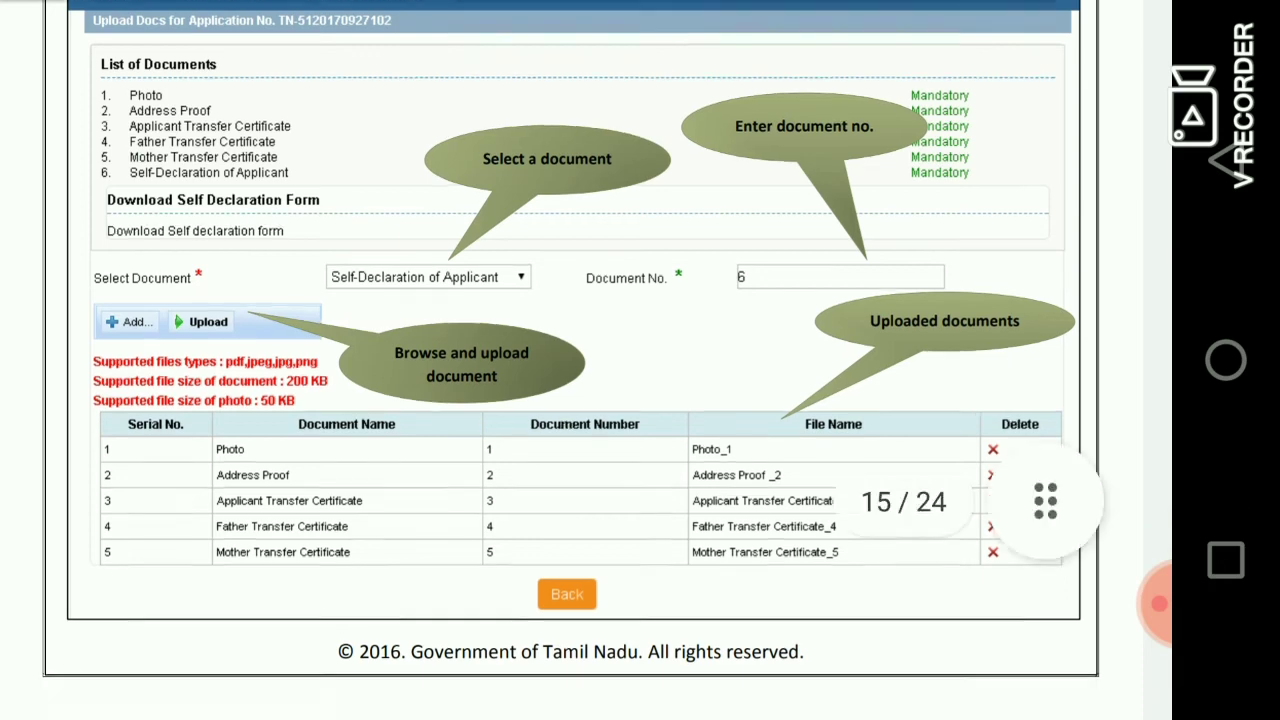
scroll(570, 400, down, 2)
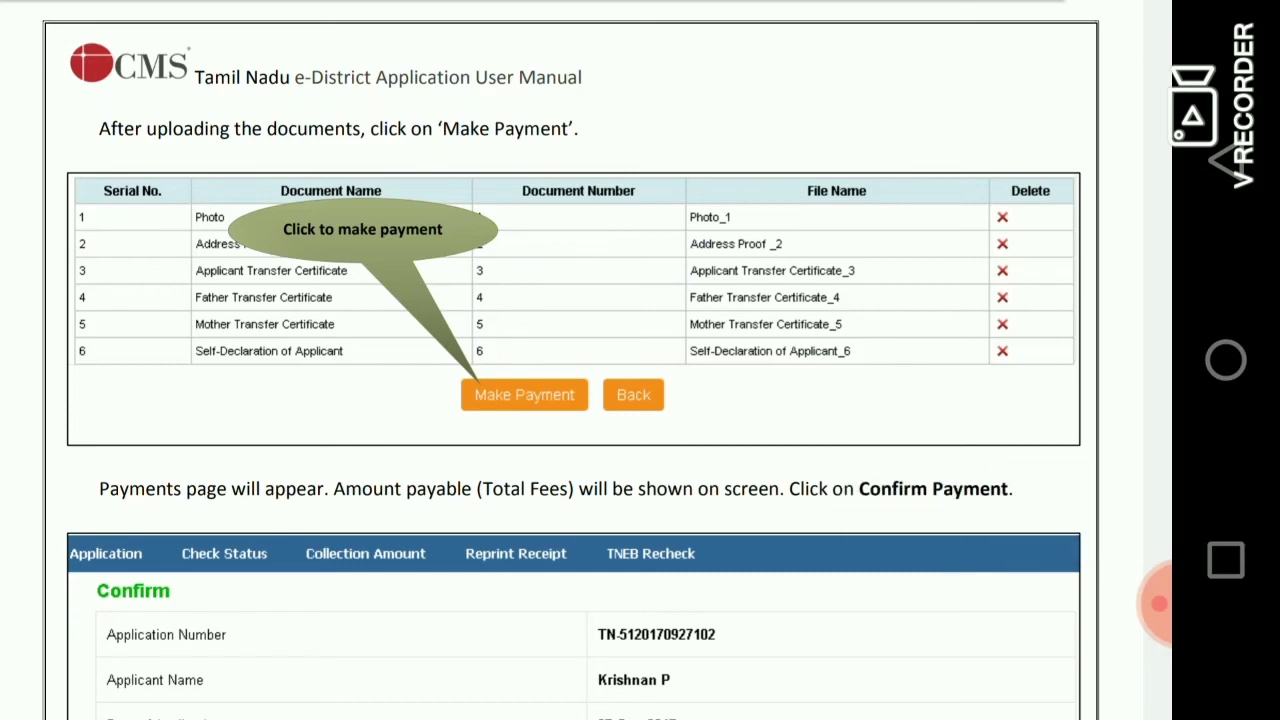
scroll(570, 360, down, 5)
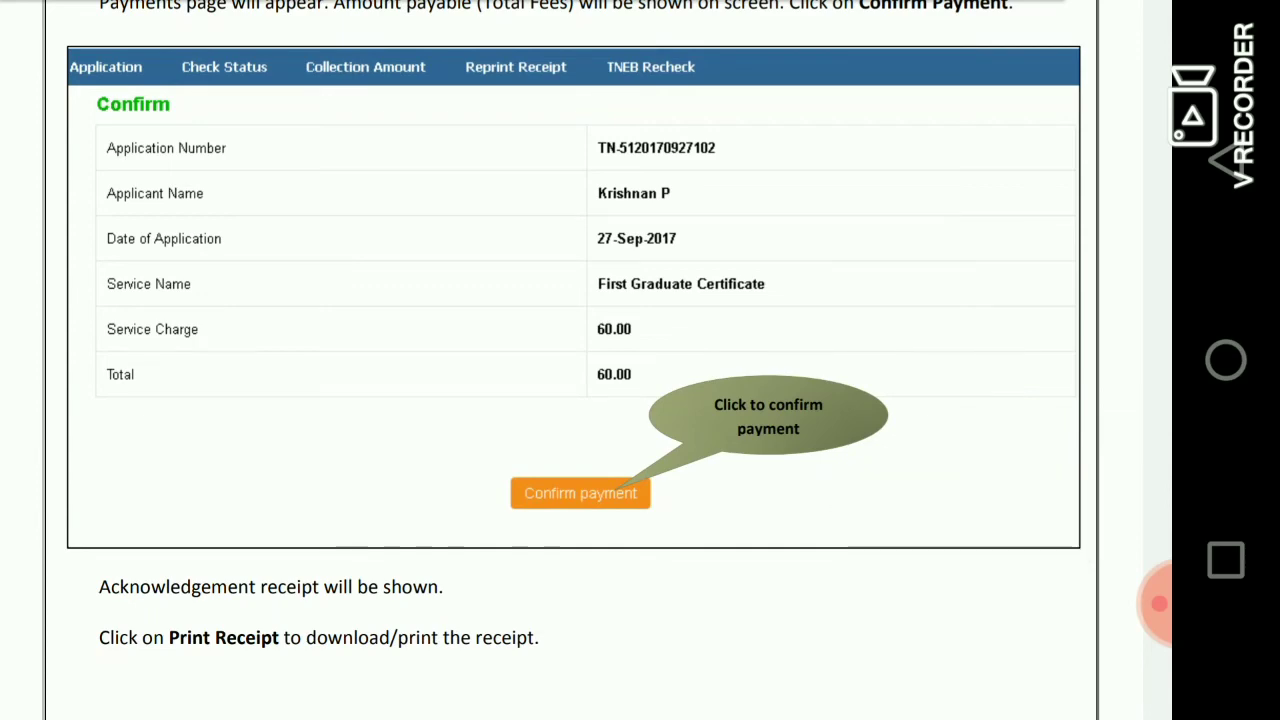
scroll(570, 360, down, 8)
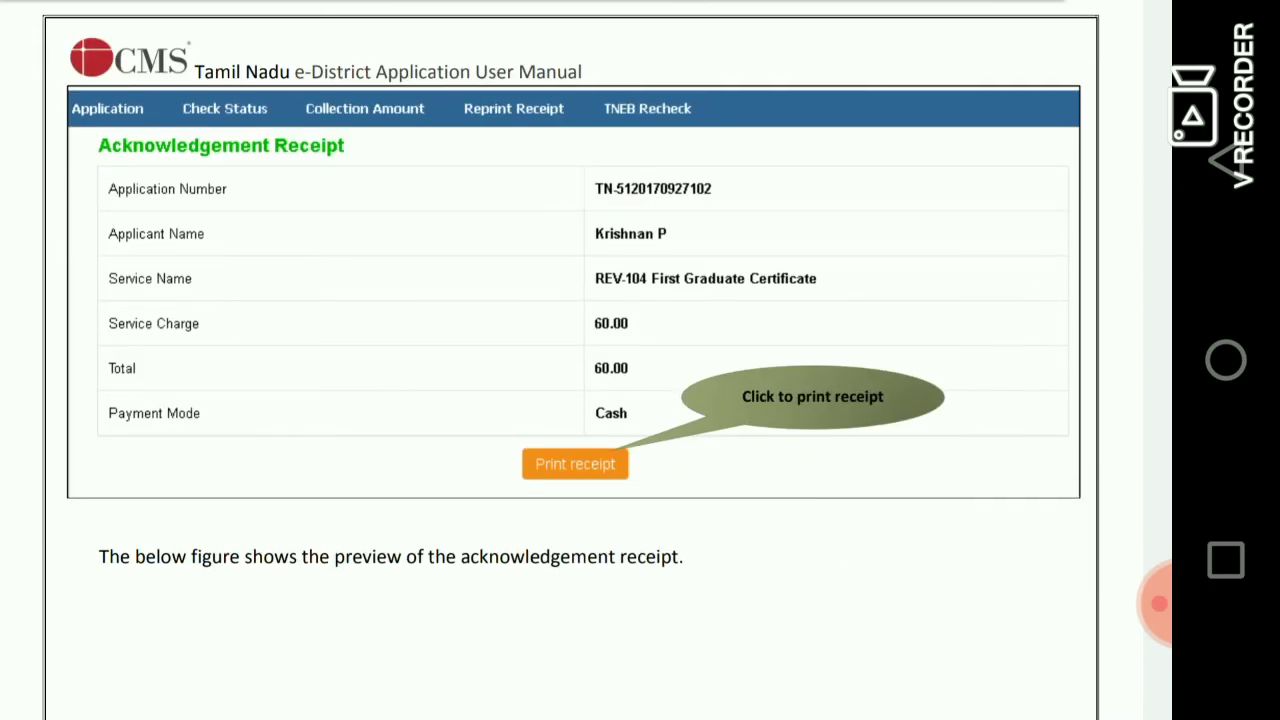
scroll(570, 360, down, 10)
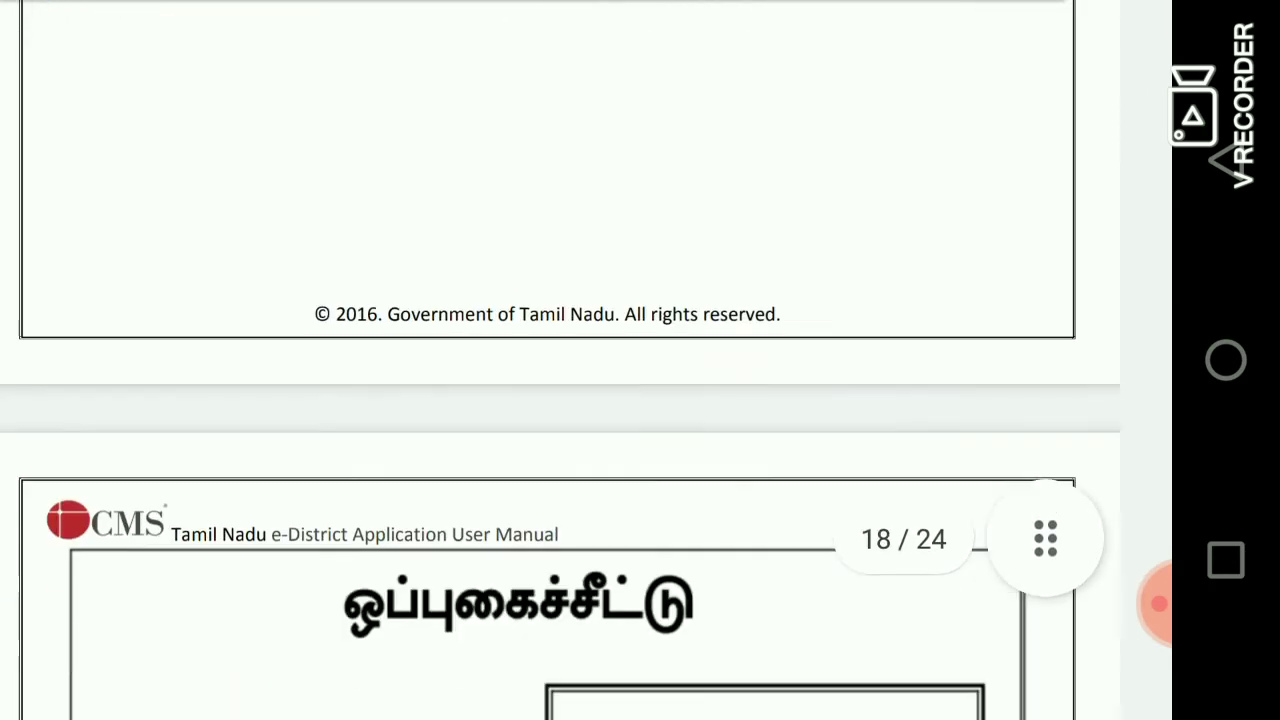
scroll(570, 360, up, 1)
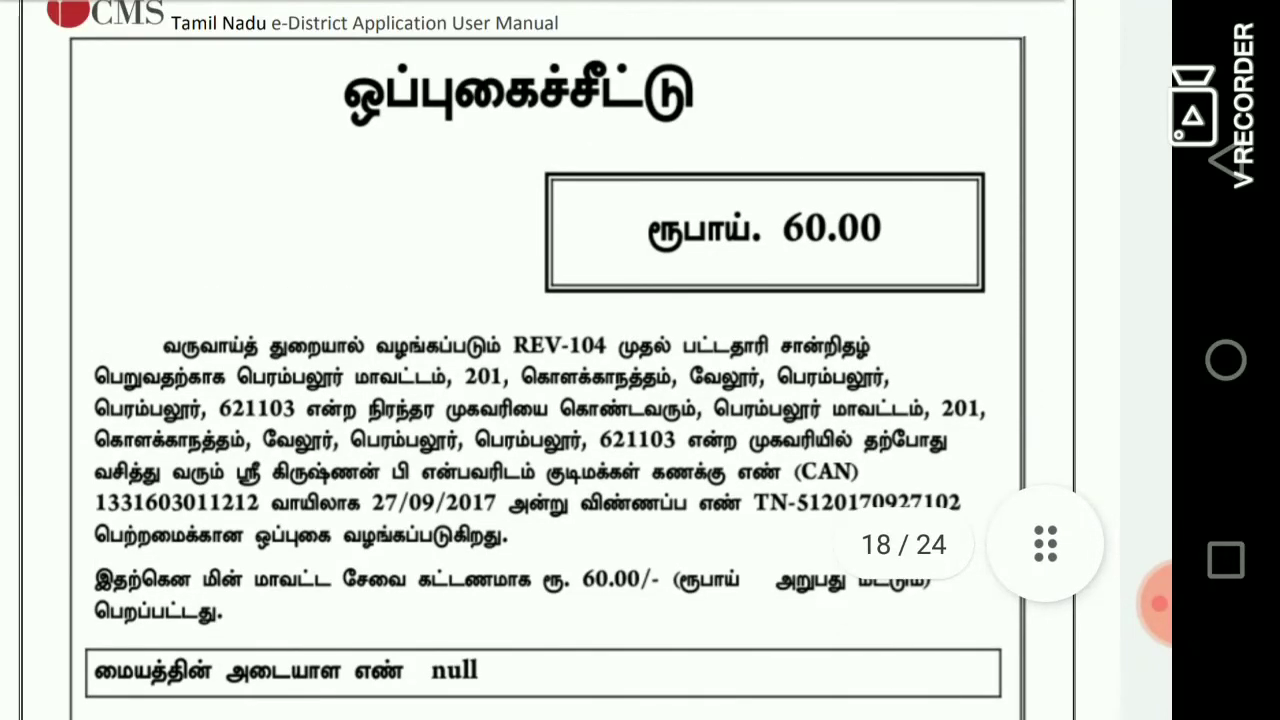
scroll(570, 360, down, 1)
scroll(570, 360, down, 1)
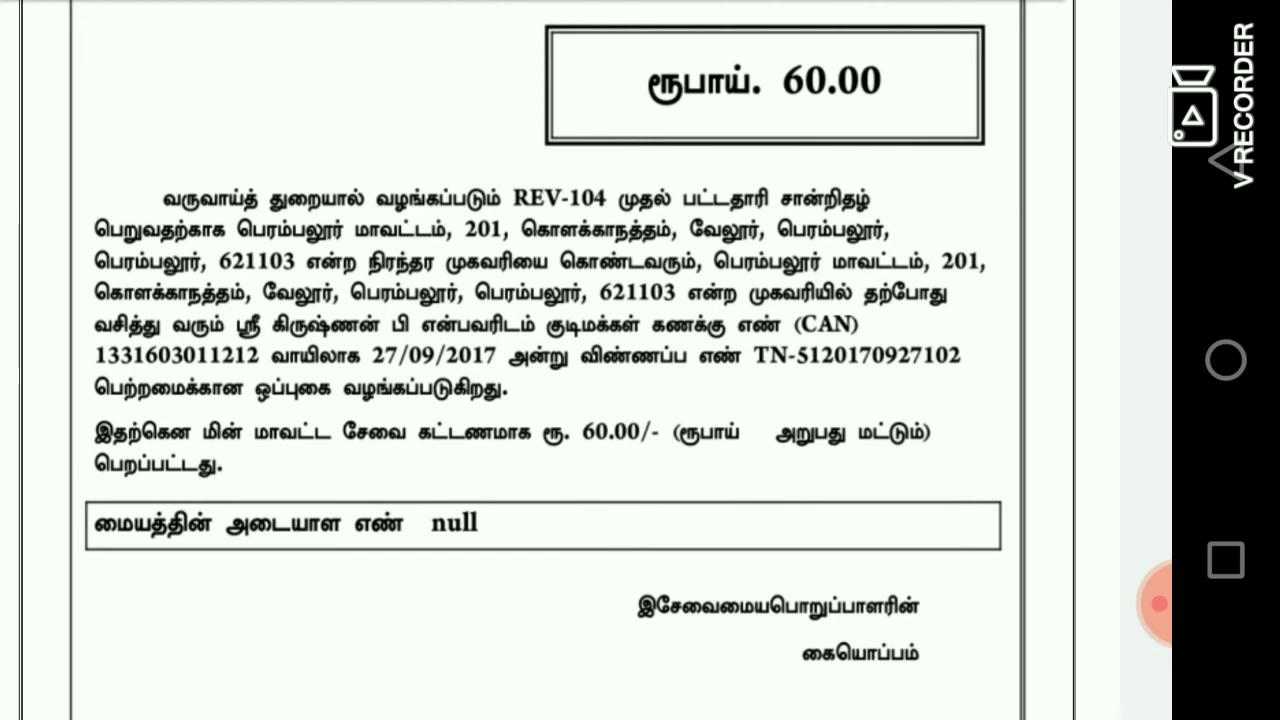
scroll(570, 360, down, 10)
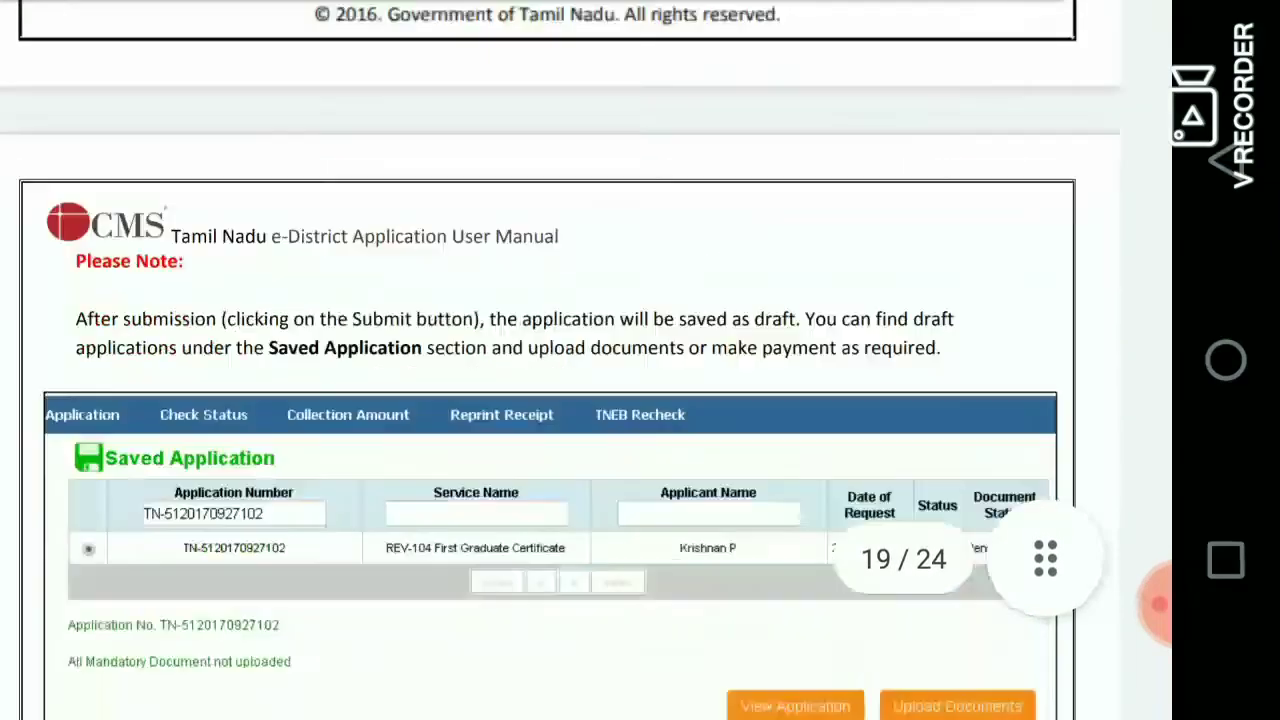
Step: Scroll the manual through pages 19–20, past the Reprint Receipt table, to section 7.3 step 3
scroll(570, 360, down, 3)
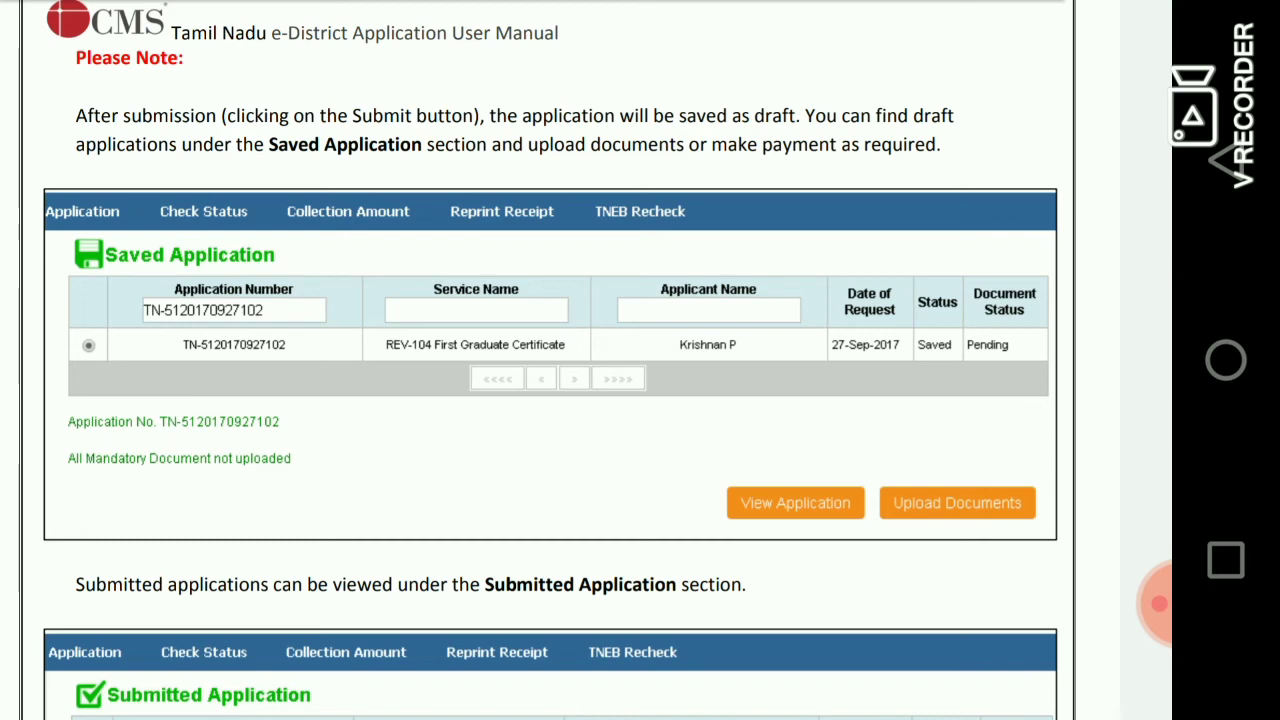
scroll(570, 360, down, 5)
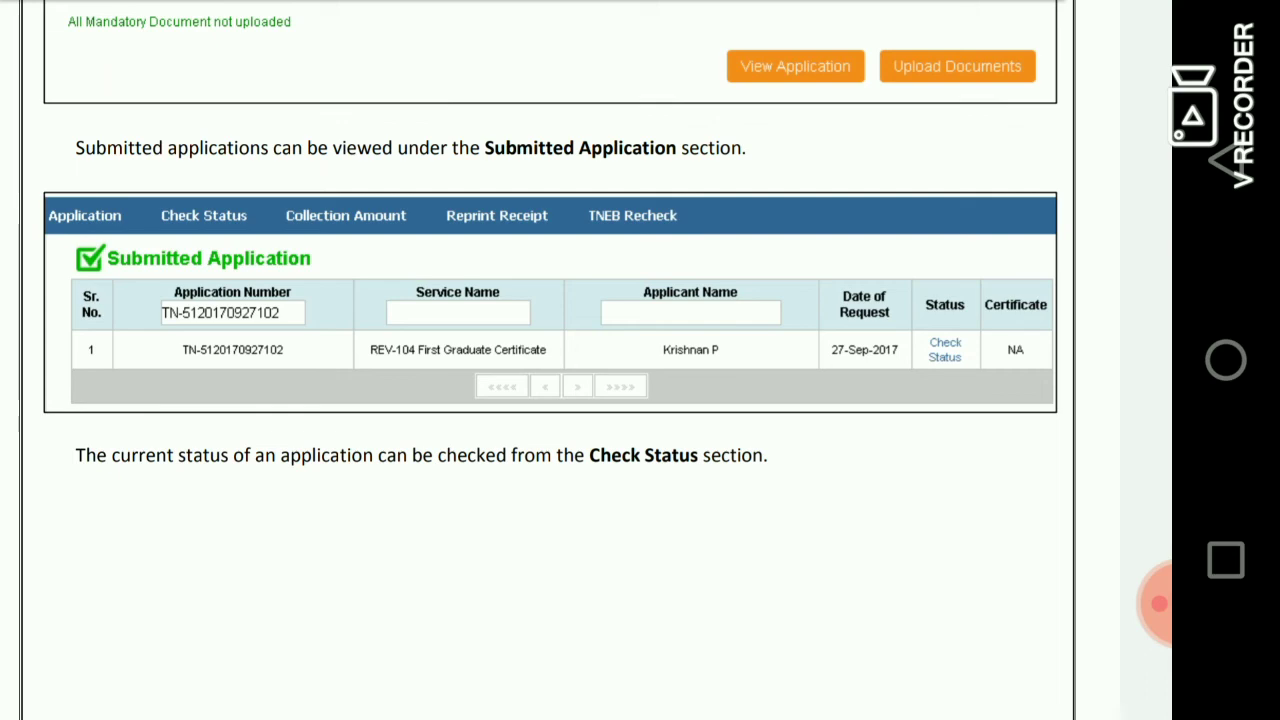
scroll(570, 360, down, 10)
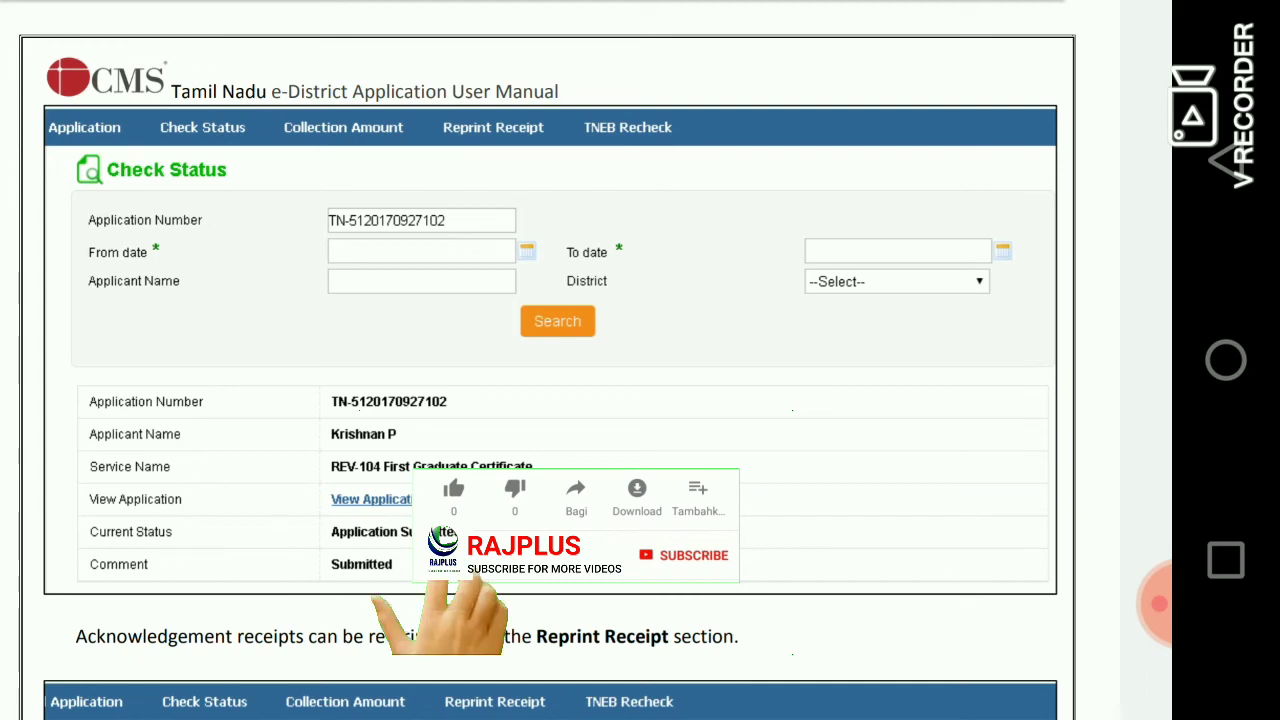
scroll(570, 360, down, 3)
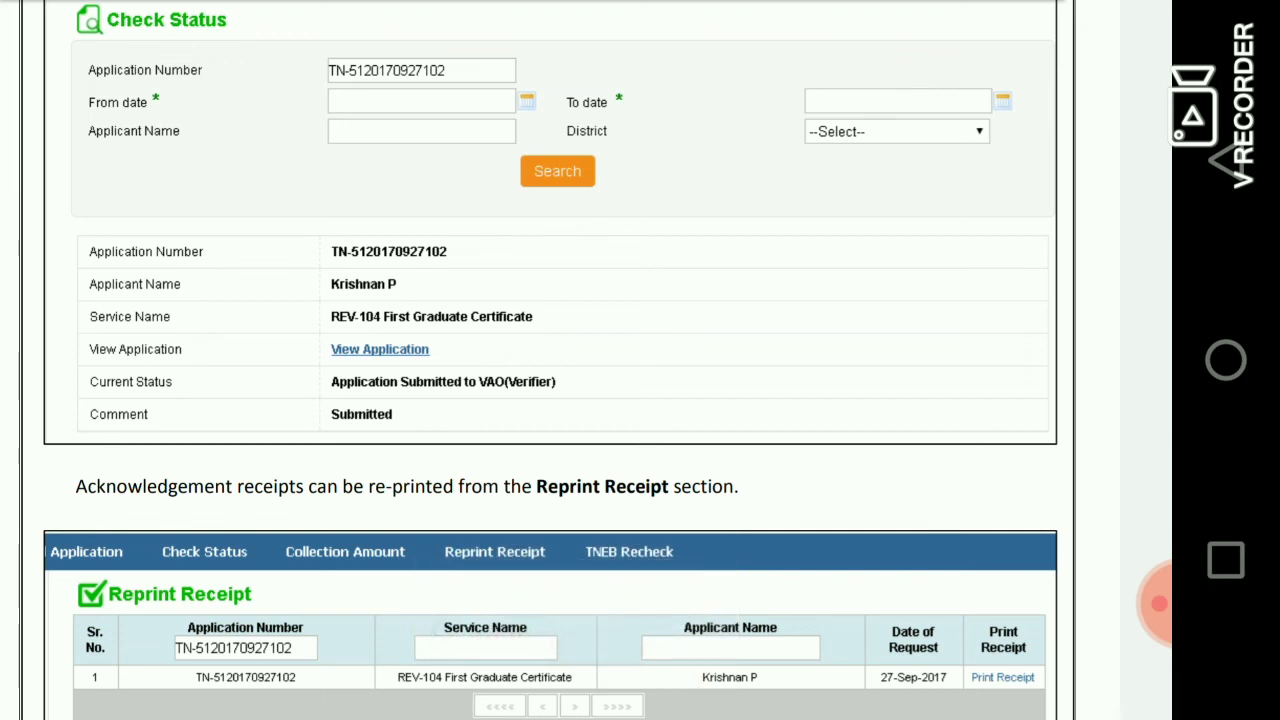
scroll(550, 400, down, 3)
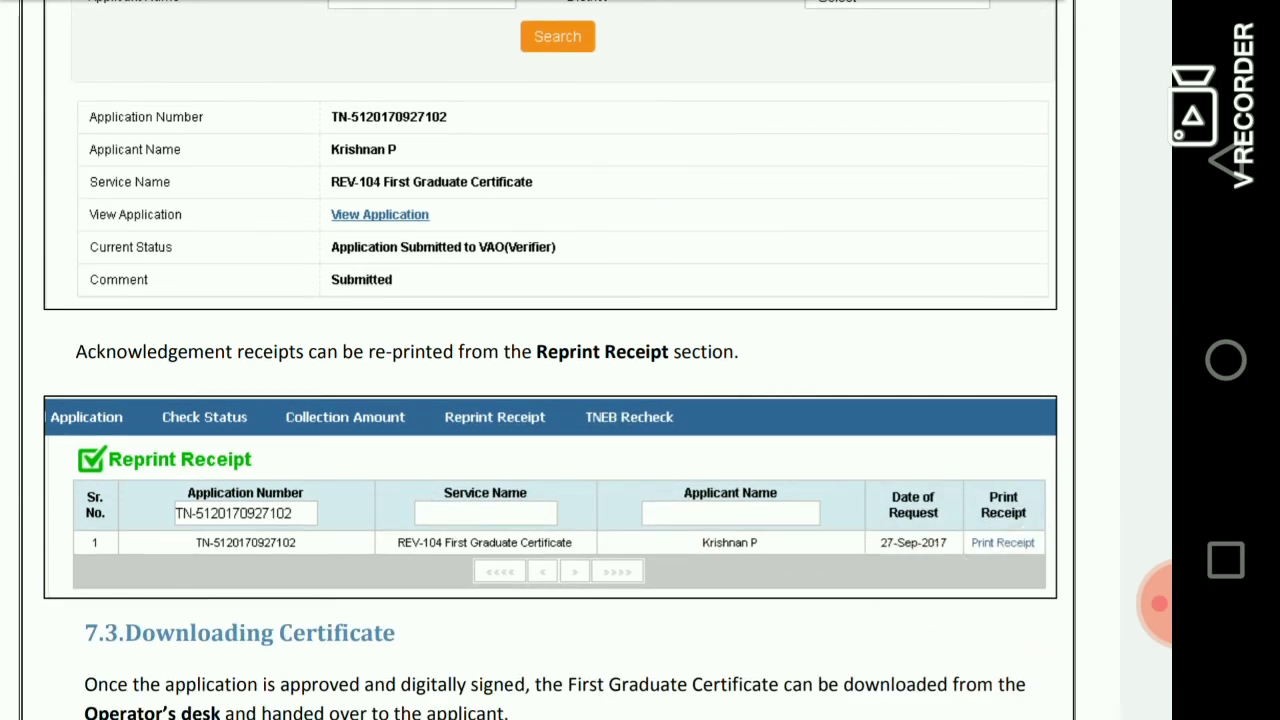
scroll(550, 400, down, 3)
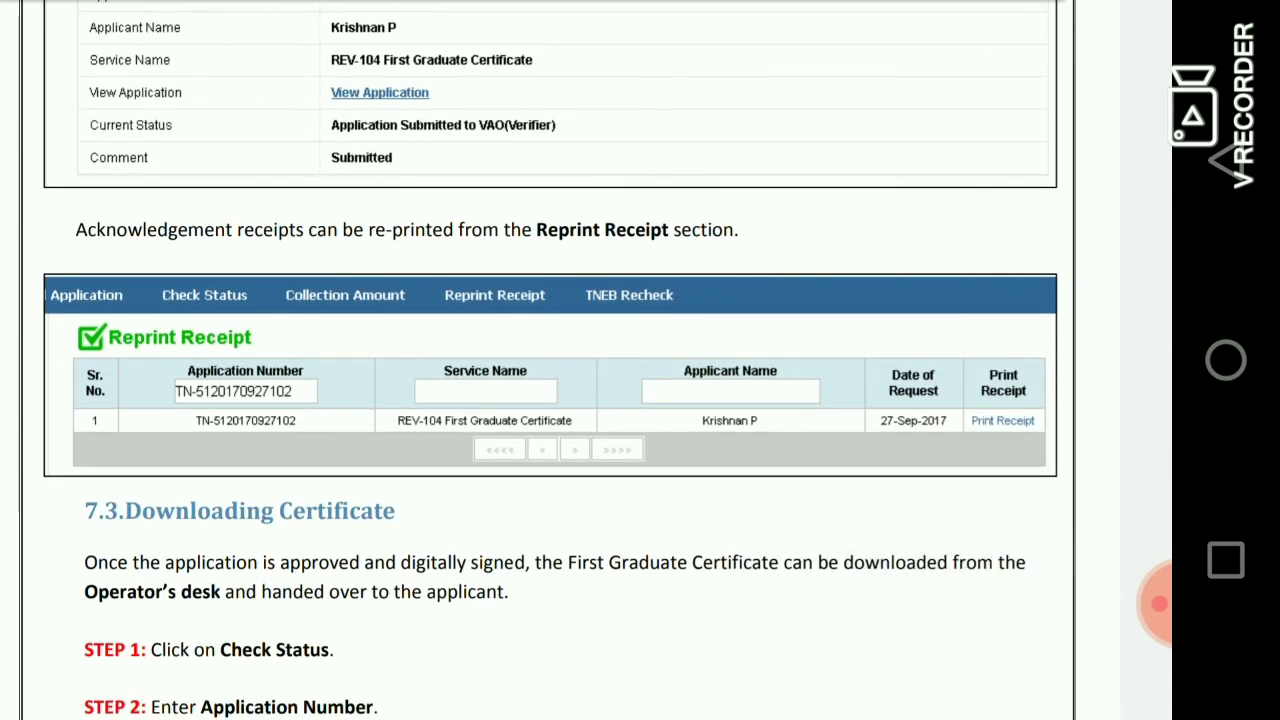
scroll(550, 400, down, 3)
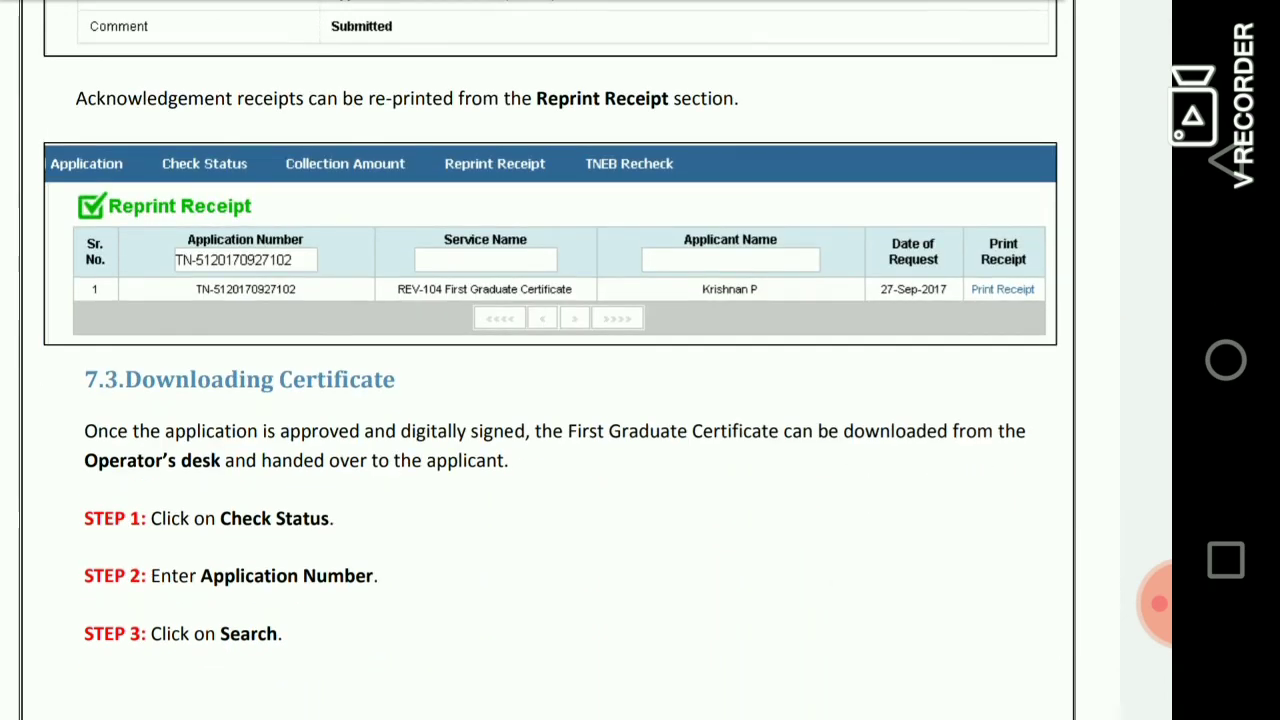
Step: Scroll past the page 21 download instructions to the sample certificate and family members table on page 23
scroll(550, 400, down, 15)
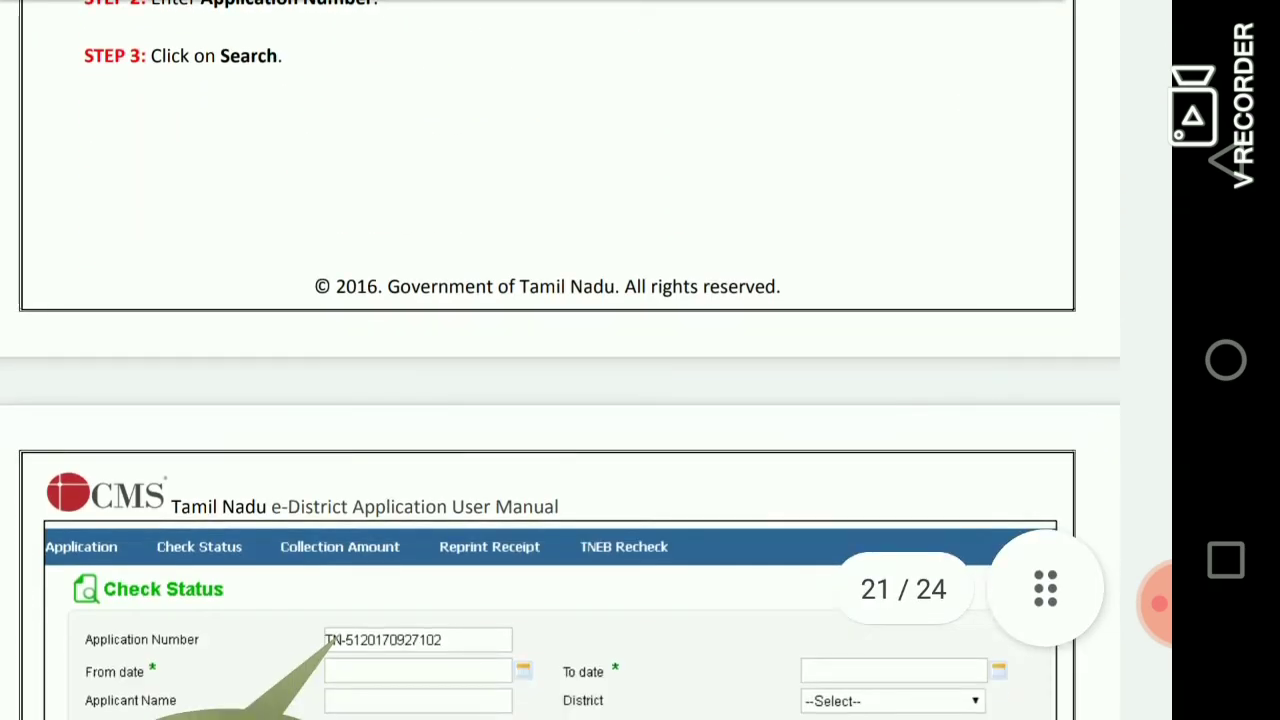
scroll(550, 400, down, 3)
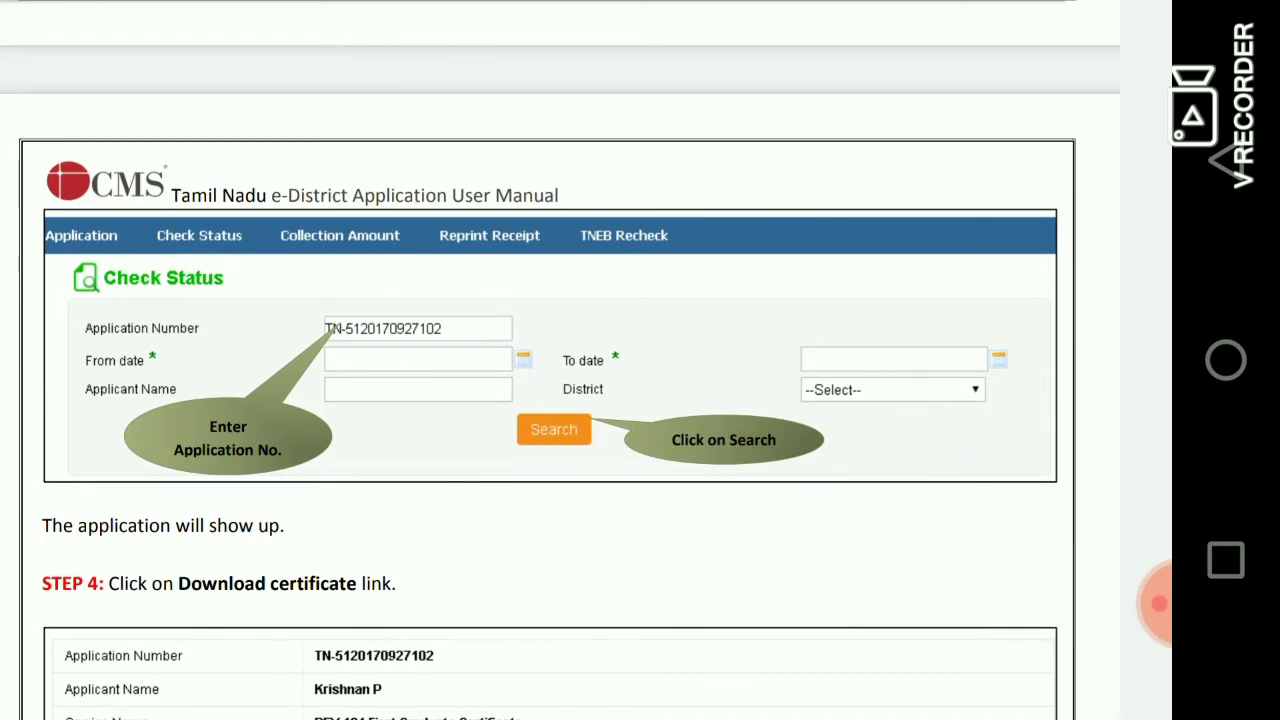
scroll(550, 400, down, 2)
scroll(550, 400, down, 5)
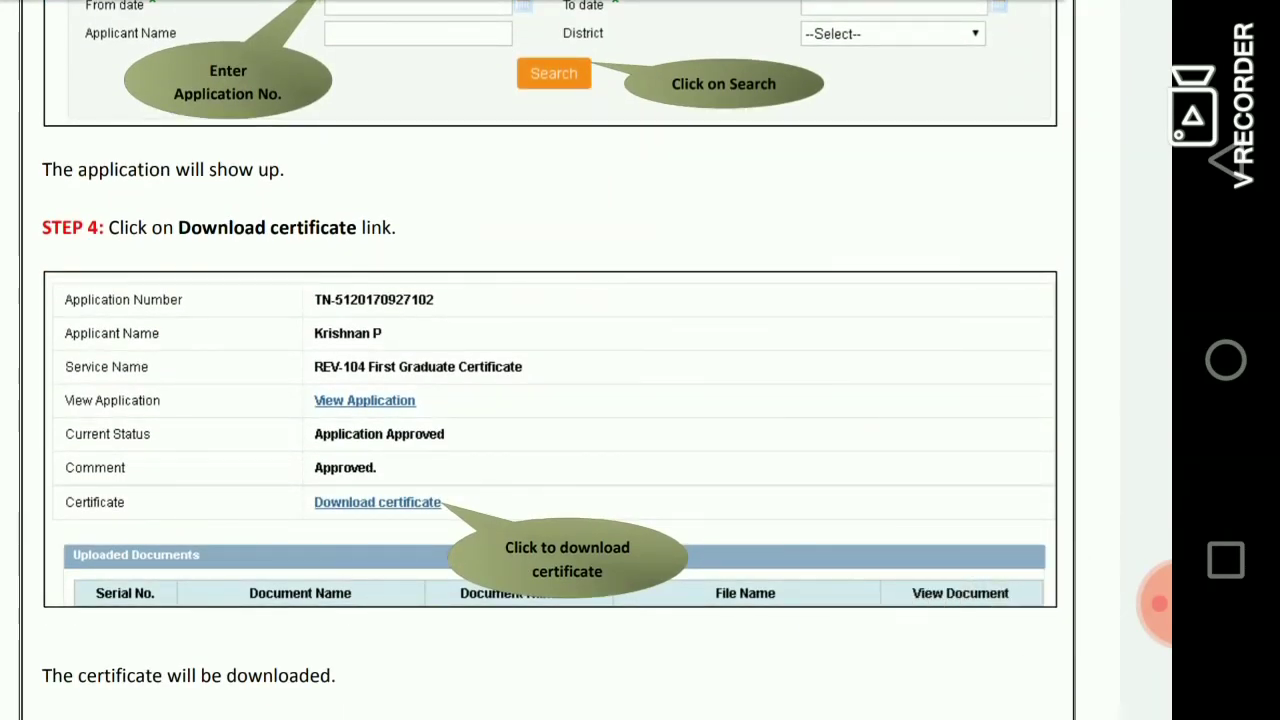
scroll(550, 400, down, 3)
scroll(550, 360, down, 10)
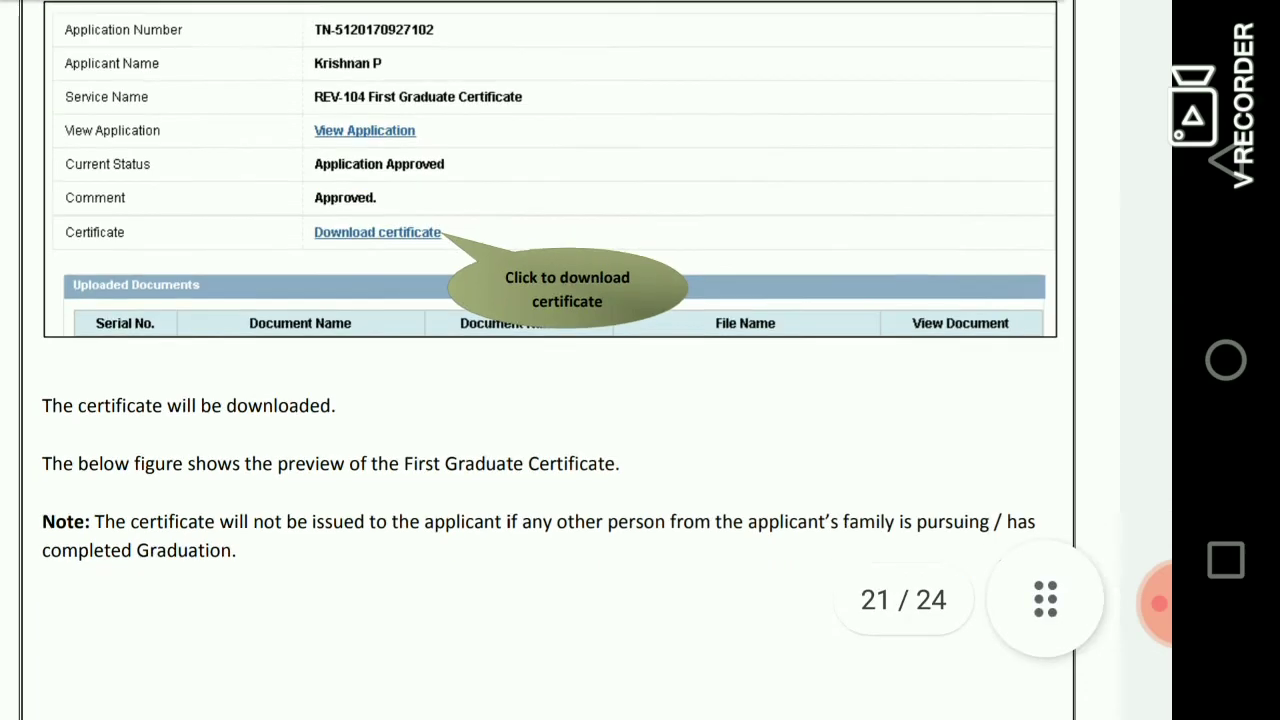
scroll(550, 360, down, 10)
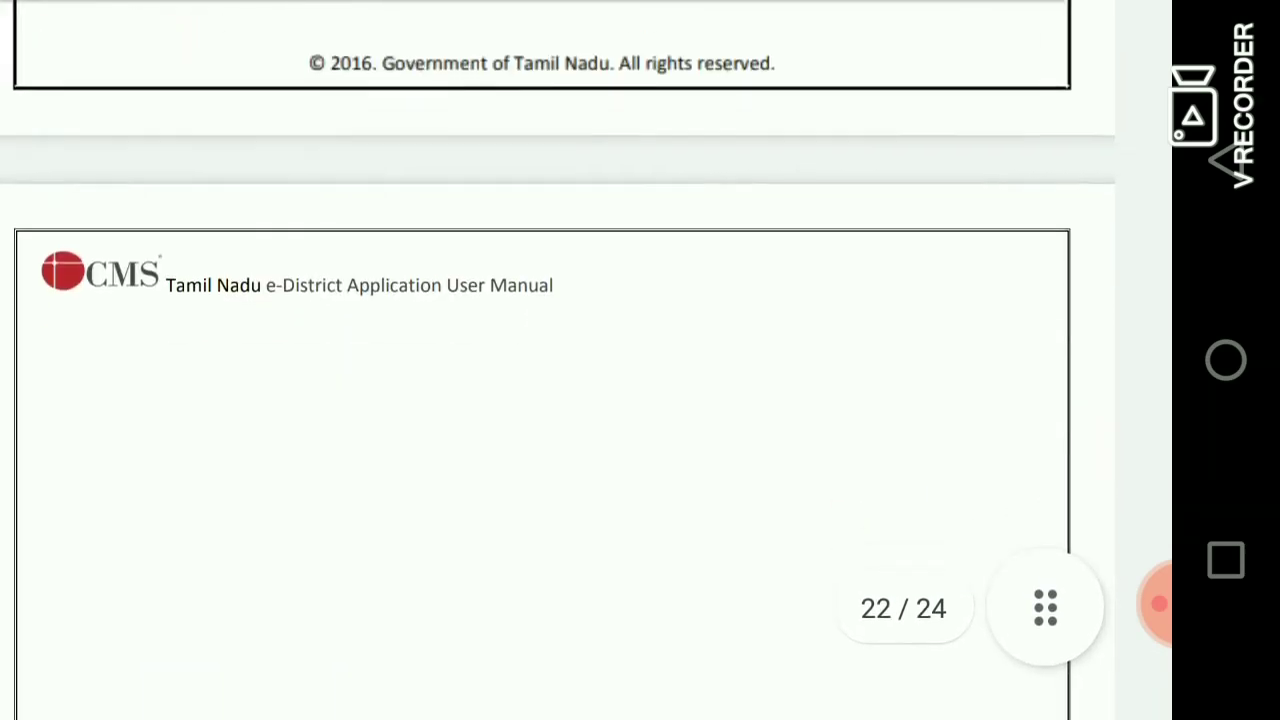
scroll(550, 360, down, 5)
scroll(550, 360, down, 13)
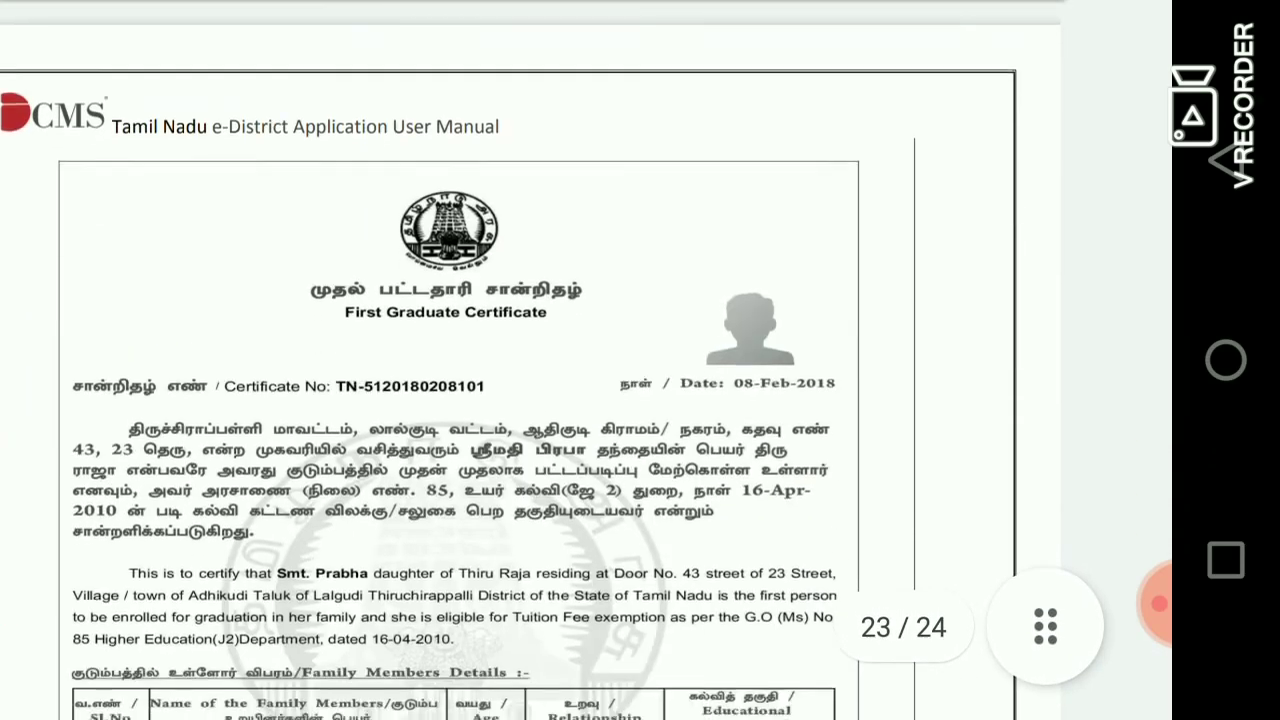
scroll(550, 360, down, 3)
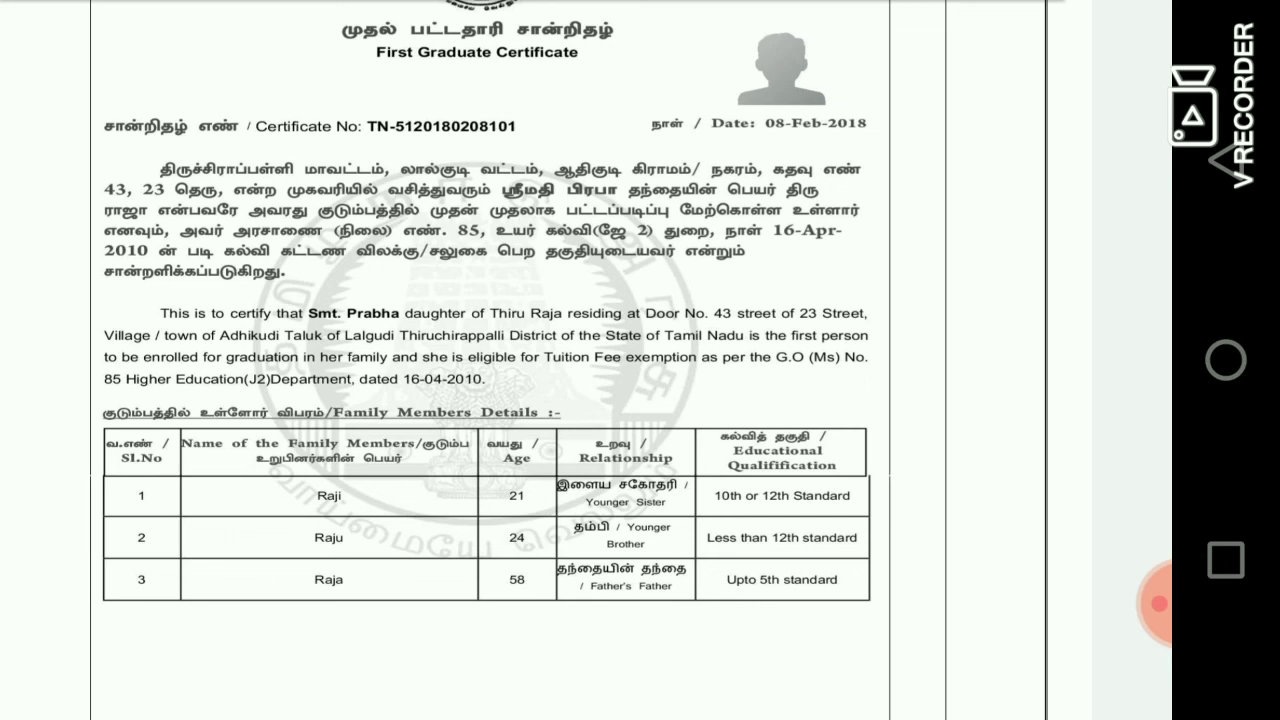
scroll(485, 420, up, 2)
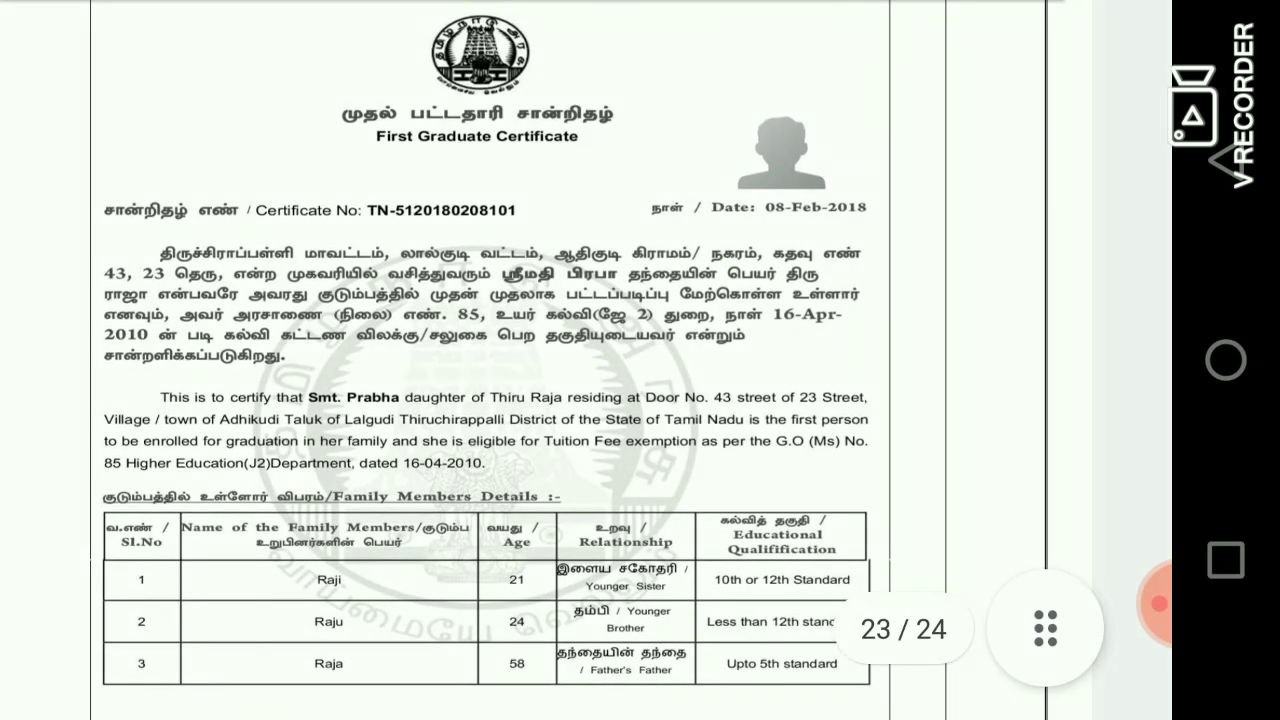